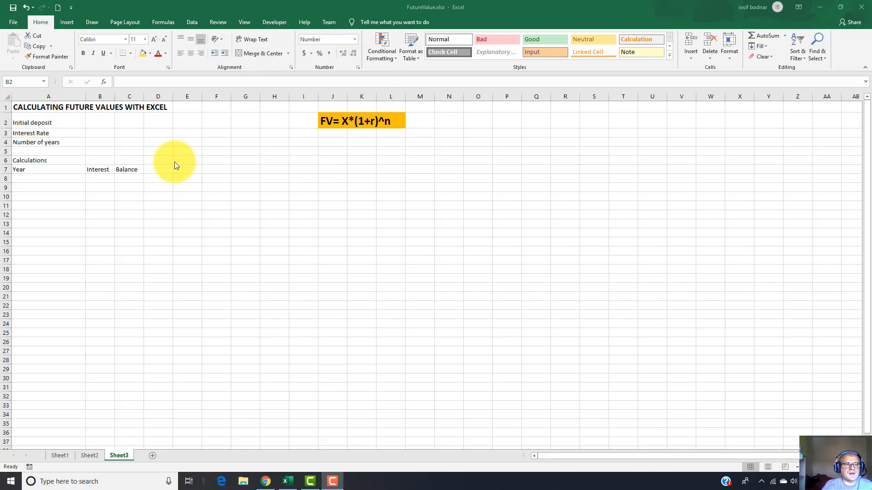
# Enter 1000 as the initial deposit in cell B2
pyautogui.click(94, 124)
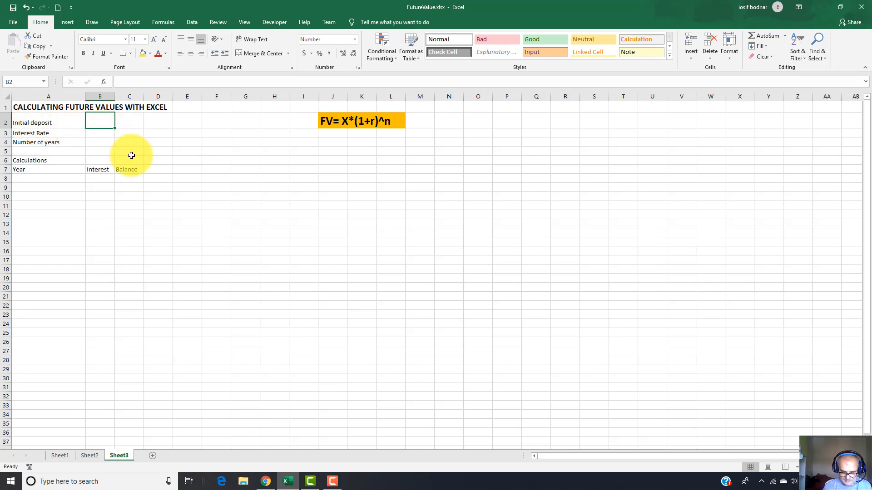
pyautogui.write('10 0')
pyautogui.press('Return')
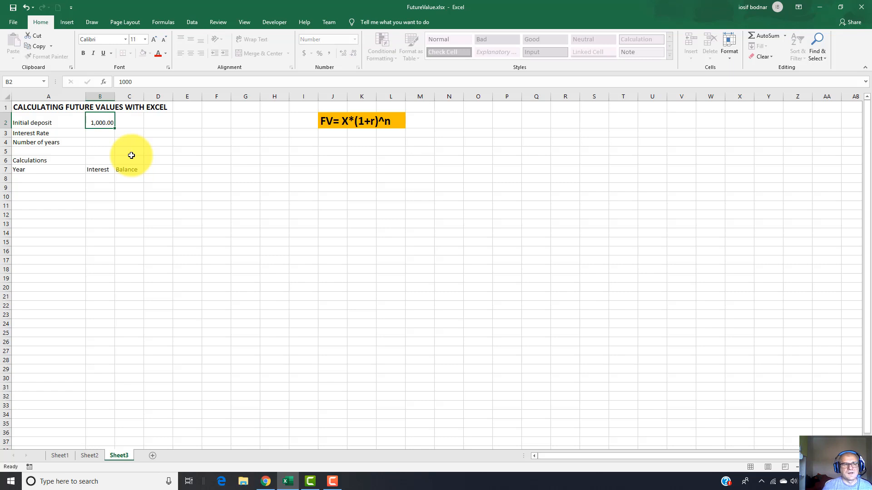
# Format the initial deposit in B2 as Currency with the £ English (United Kingdom) symbol and two decimal places
pyautogui.click(94, 125)
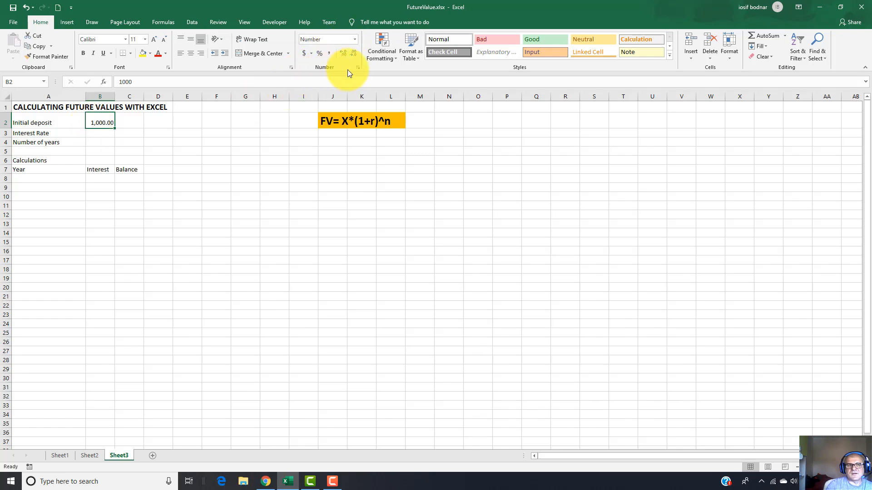
pyautogui.click(311, 54)
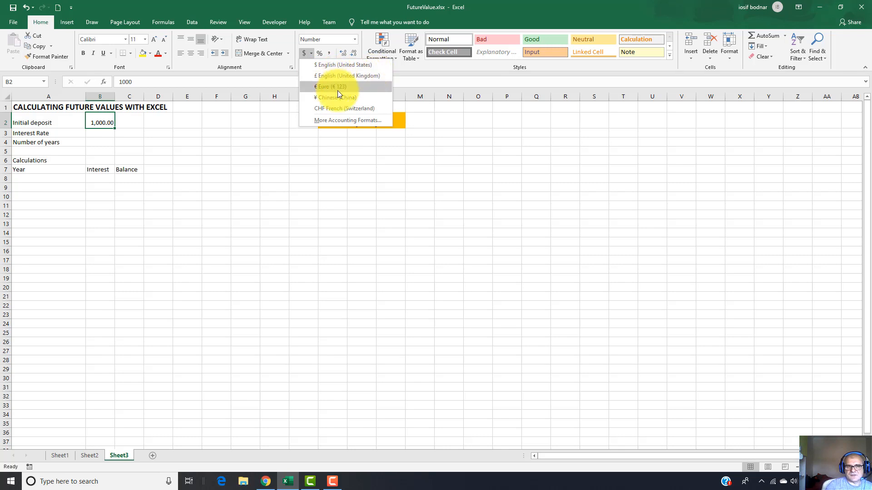
pyautogui.click(418, 75)
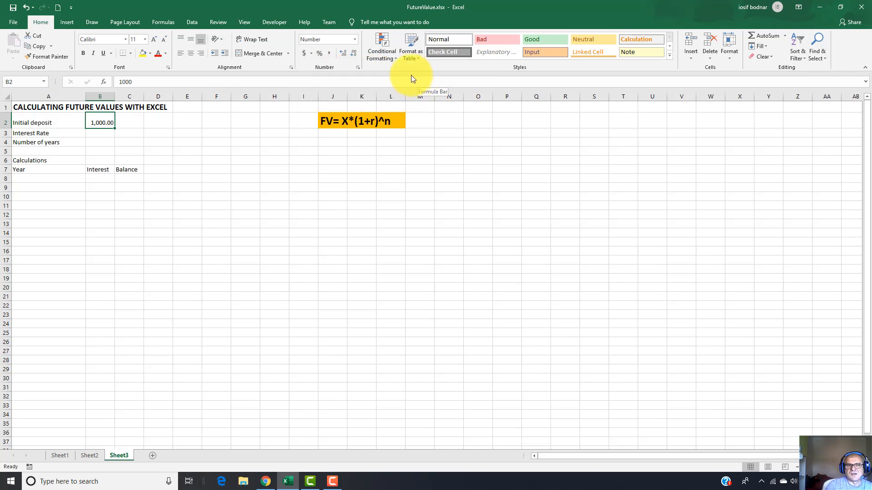
pyautogui.click(356, 68)
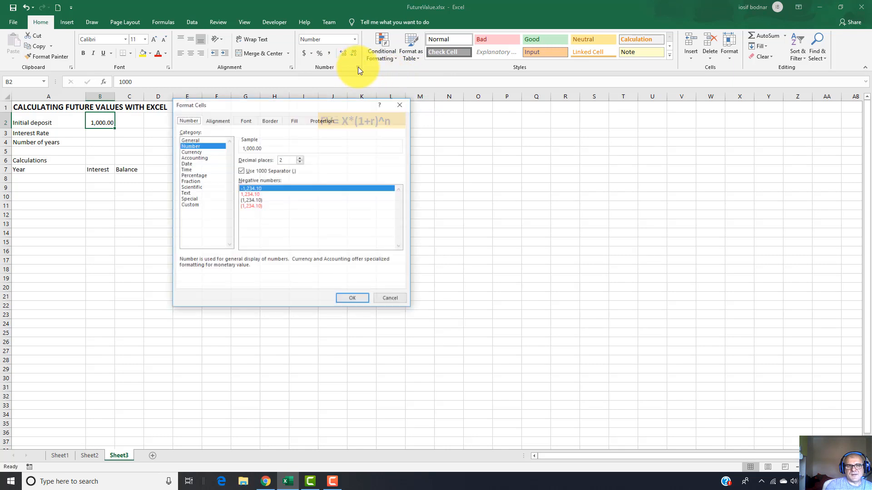
pyautogui.click(195, 151)
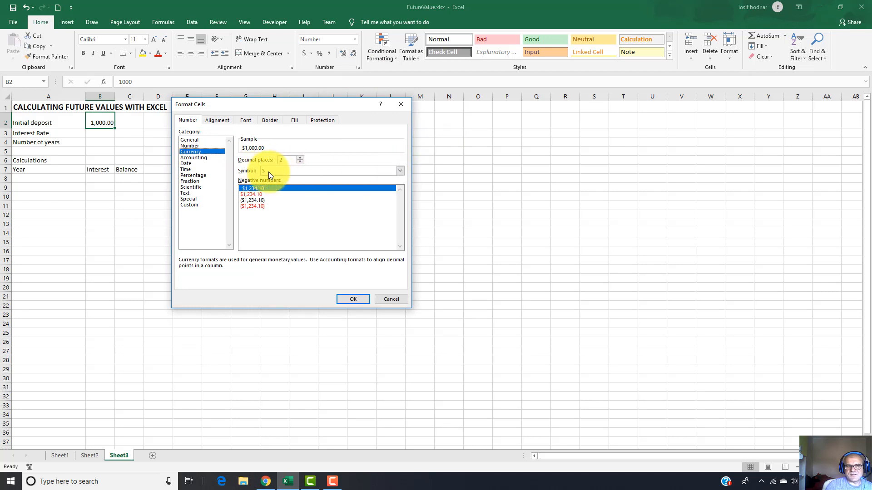
pyautogui.click(401, 172)
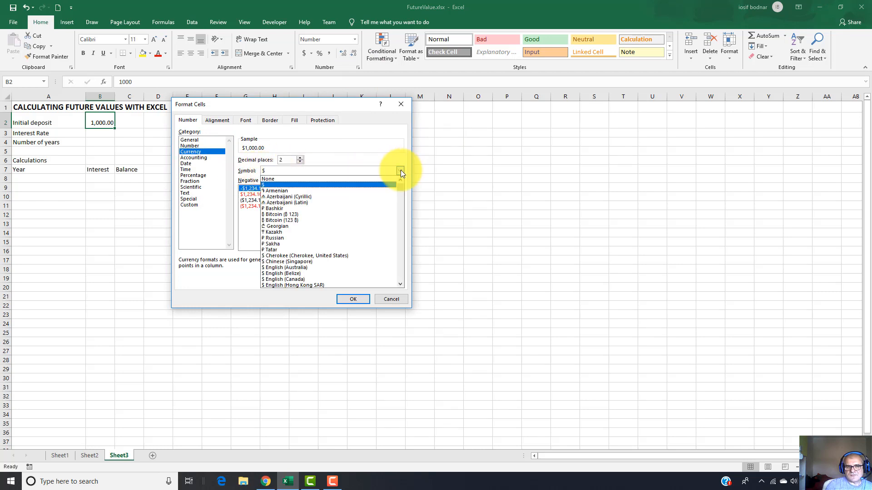
pyautogui.moveTo(401, 189); pyautogui.dragTo(401, 205)
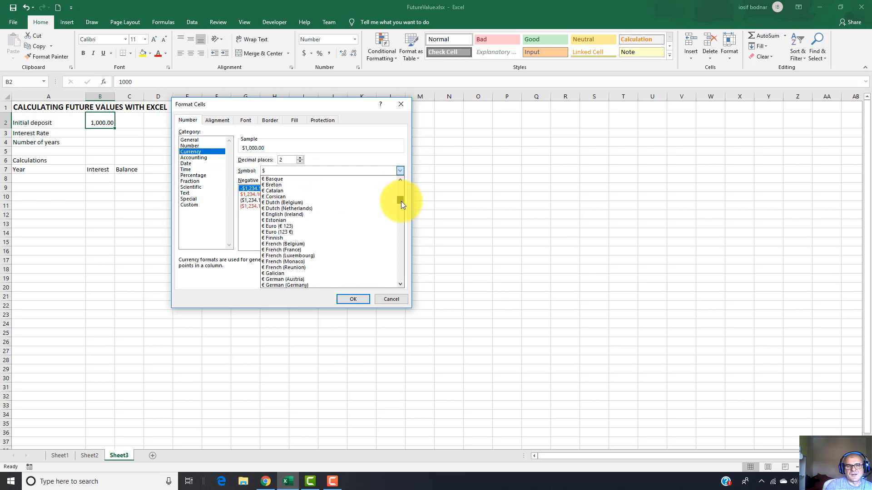
pyautogui.click(401, 181)
pyautogui.click(402, 181)
pyautogui.click(401, 181)
pyautogui.click(401, 181)
pyautogui.click(401, 181)
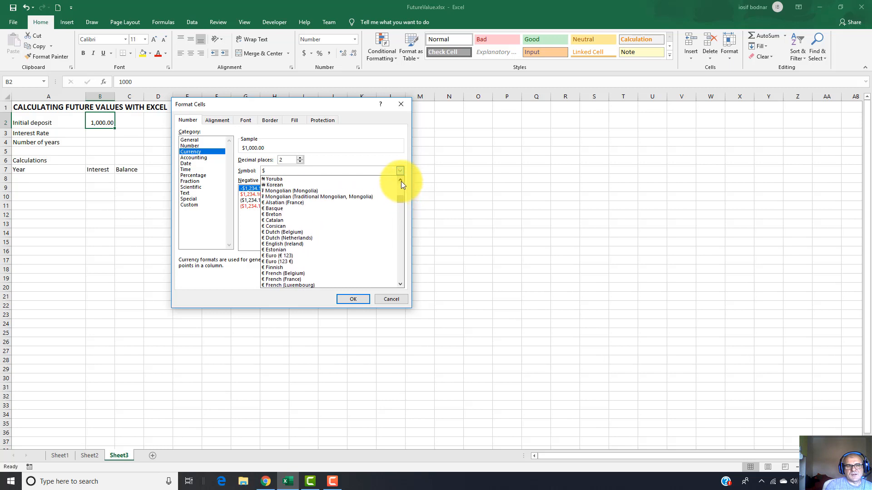
pyautogui.click(401, 181)
pyautogui.click(401, 181)
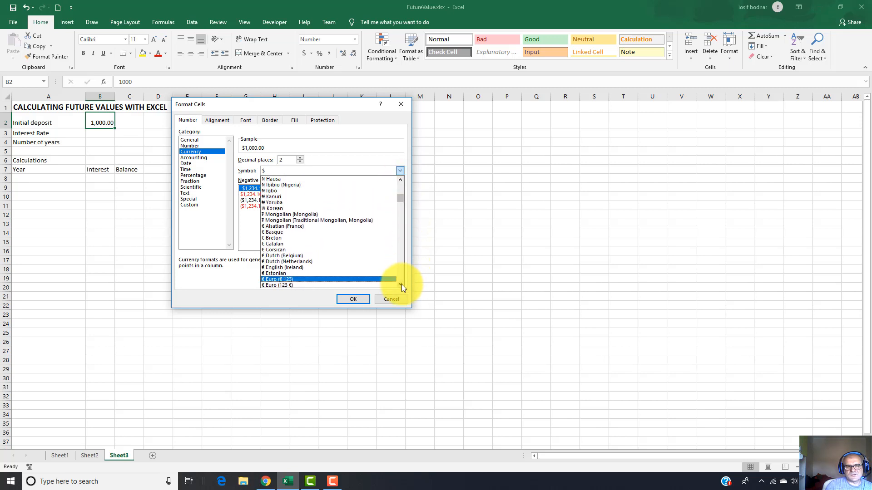
pyautogui.moveTo(402, 284); pyautogui.dragTo(401, 284)
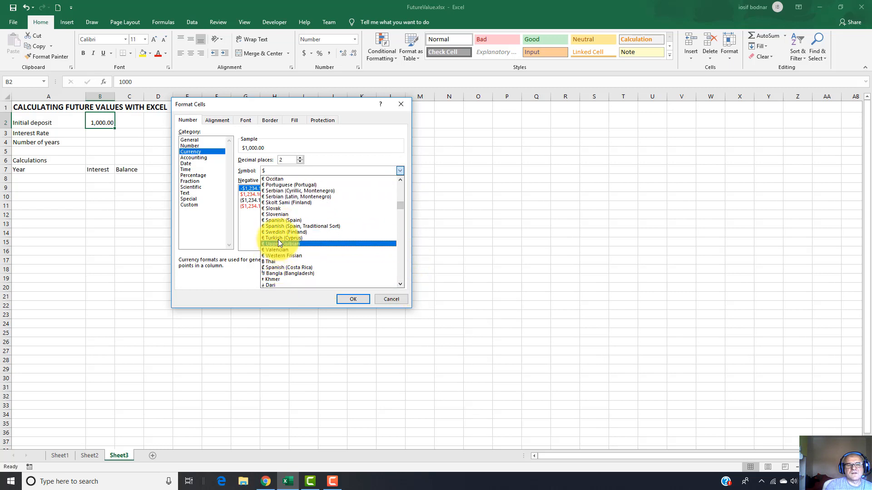
pyautogui.moveTo(401, 284); pyautogui.dragTo(401, 285)
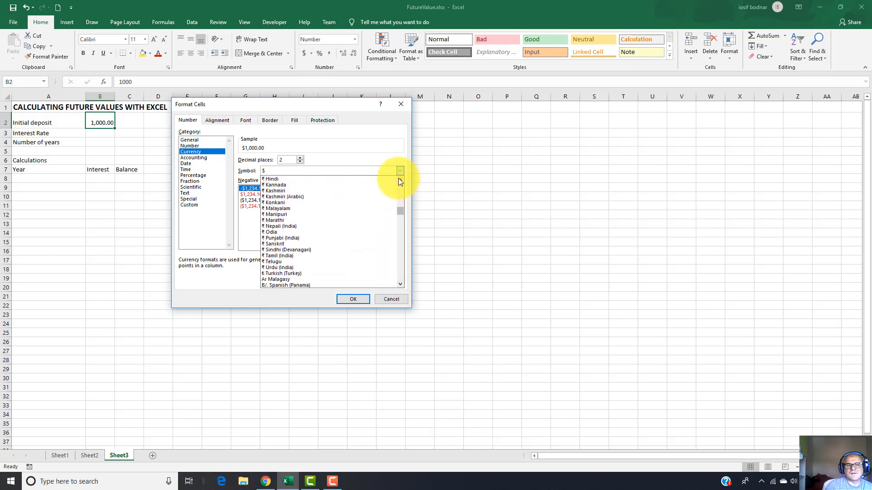
pyautogui.moveTo(400, 182); pyautogui.dragTo(400, 184)
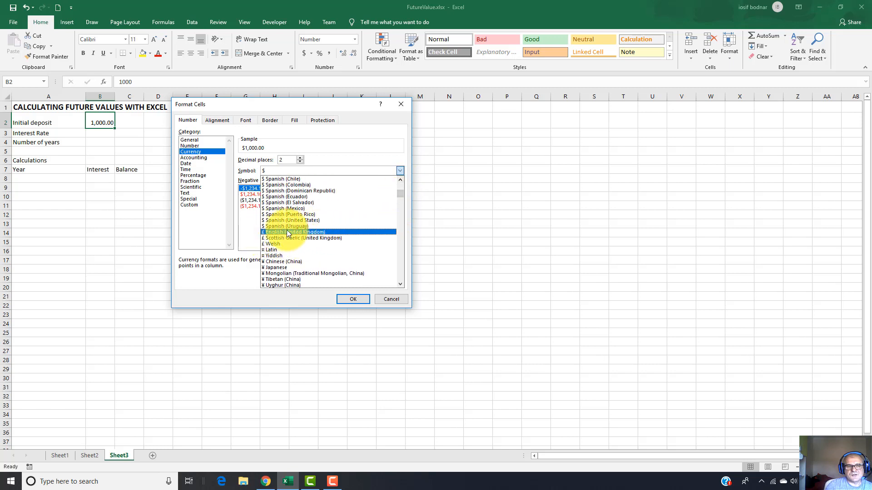
pyautogui.click(322, 232)
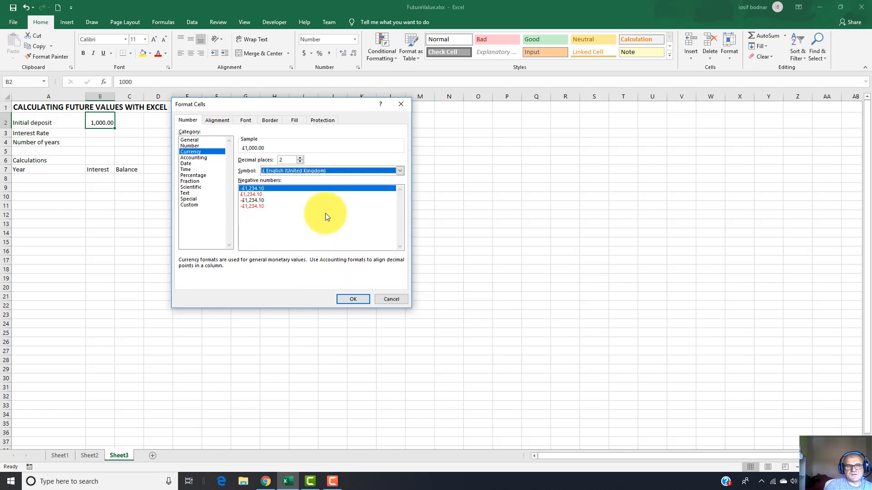
pyautogui.click(352, 299)
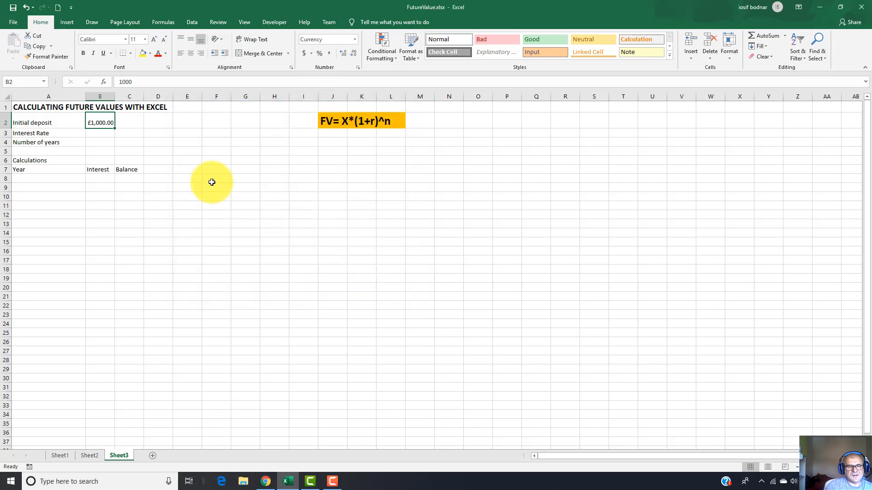
# Enter 5% as the interest rate in cell B3
pyautogui.click(100, 133)
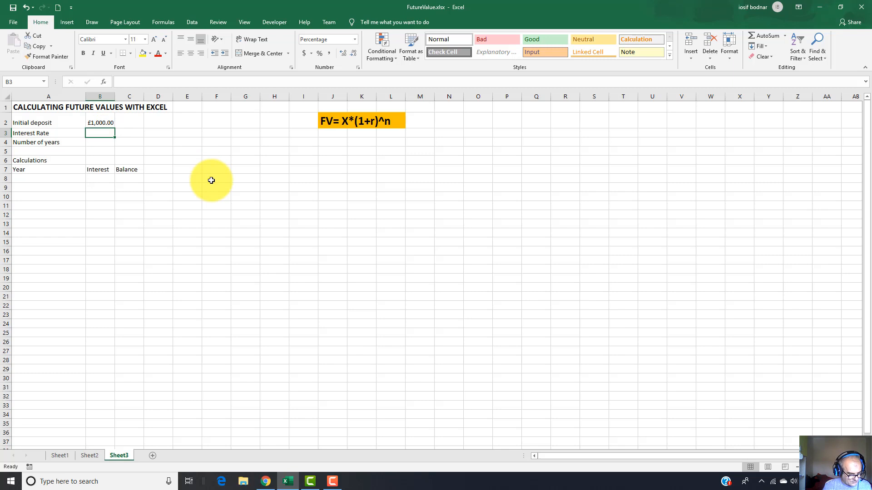
pyautogui.write('5')
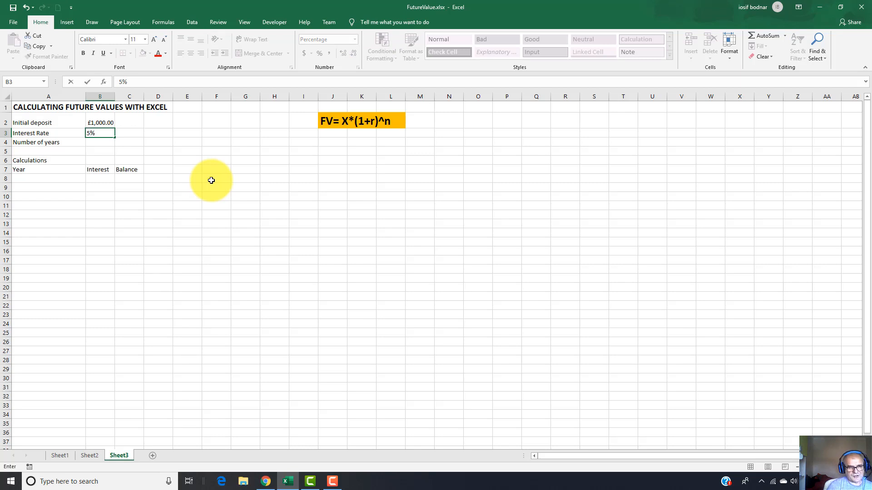
pyautogui.press('Return')
pyautogui.click(99, 133)
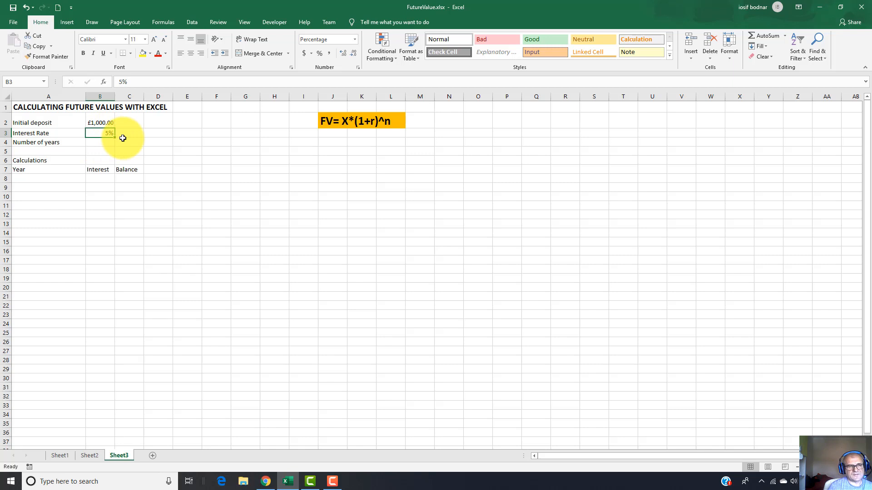
pyautogui.write('5%')
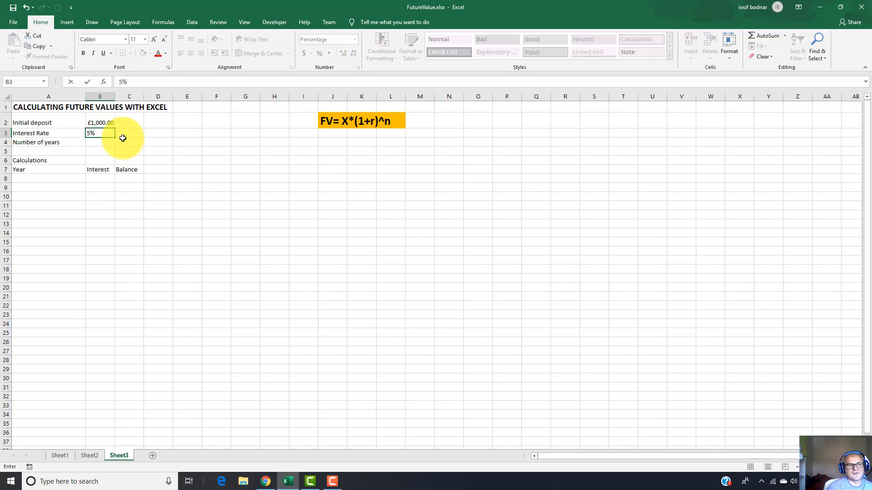
pyautogui.press('BackSpace')
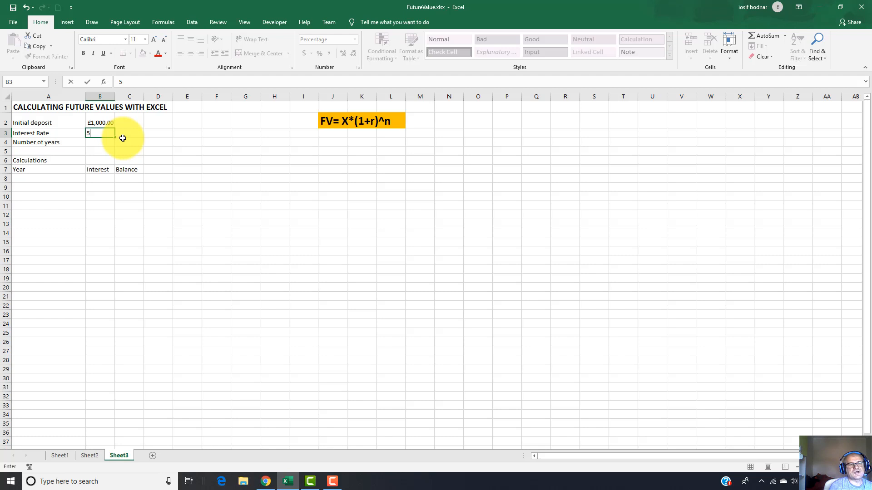
pyautogui.write('%')
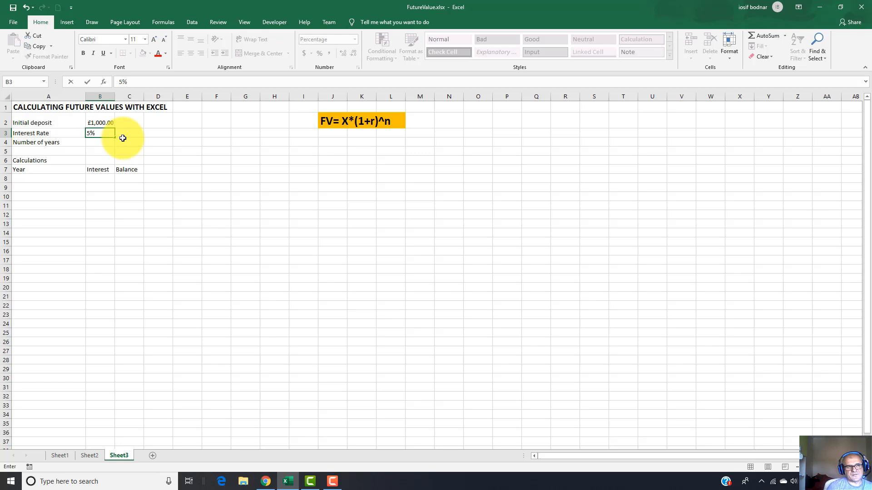
pyautogui.press('Return')
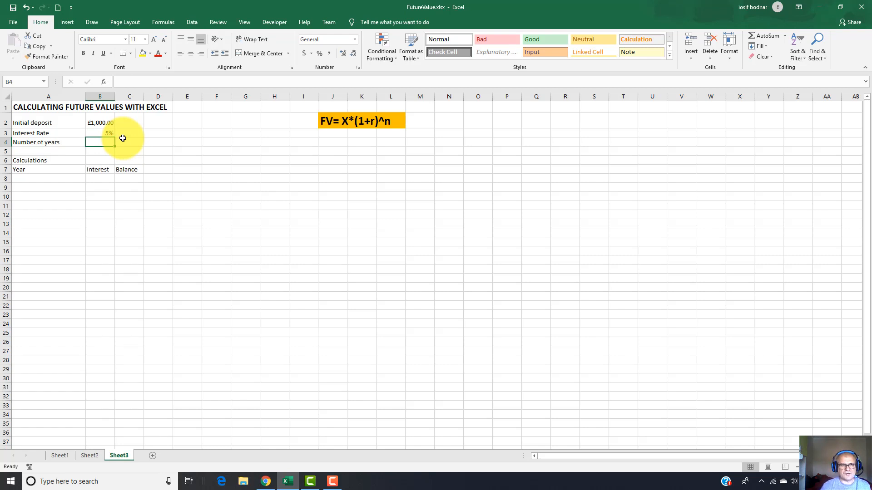
# Enter 10 as the number of years in cell B4
pyautogui.click(95, 123)
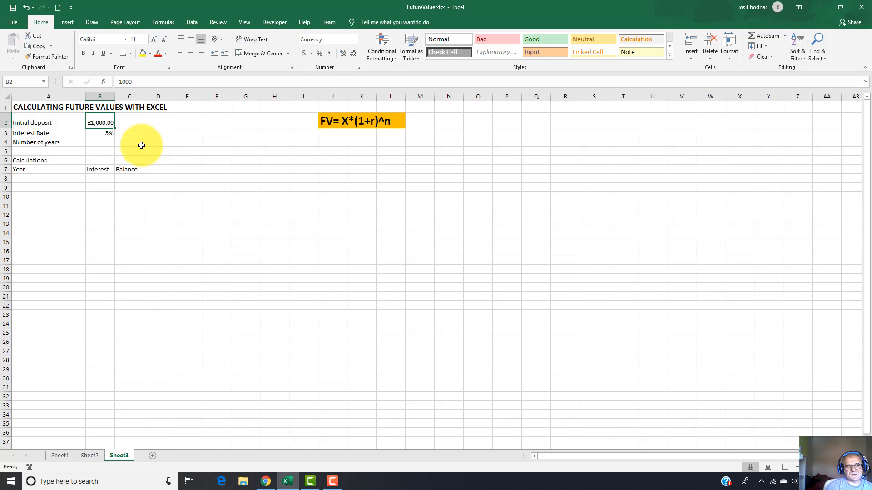
pyautogui.click(97, 143)
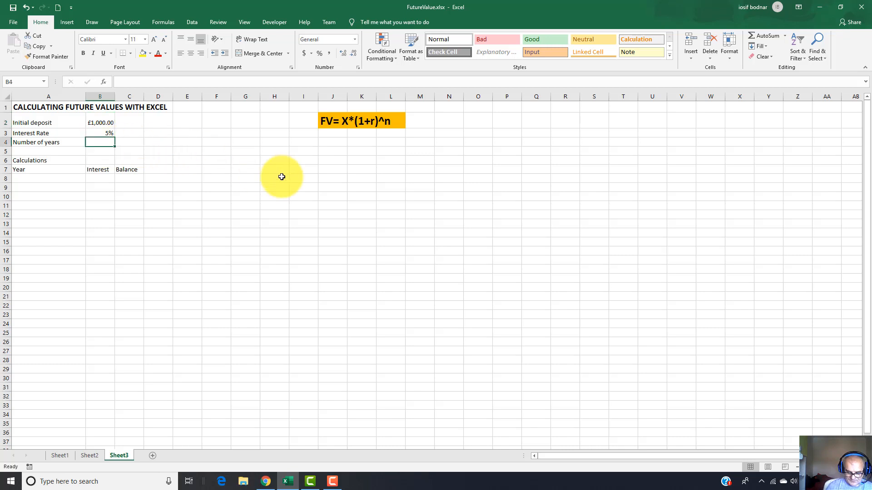
pyautogui.write('10')
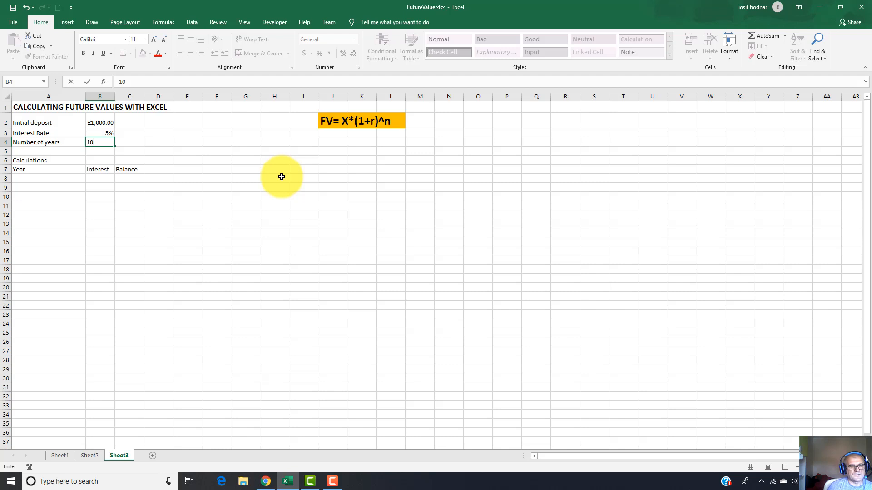
pyautogui.press('Return')
pyautogui.press('Return')
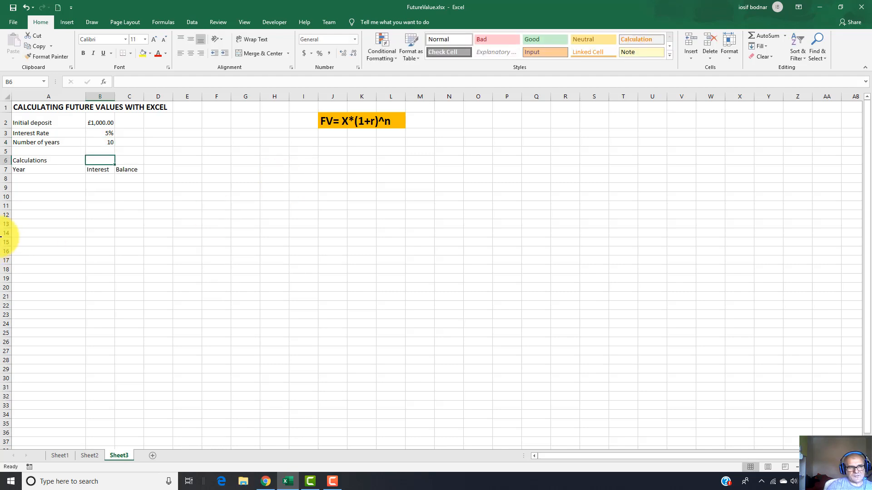
pyautogui.click(35, 162)
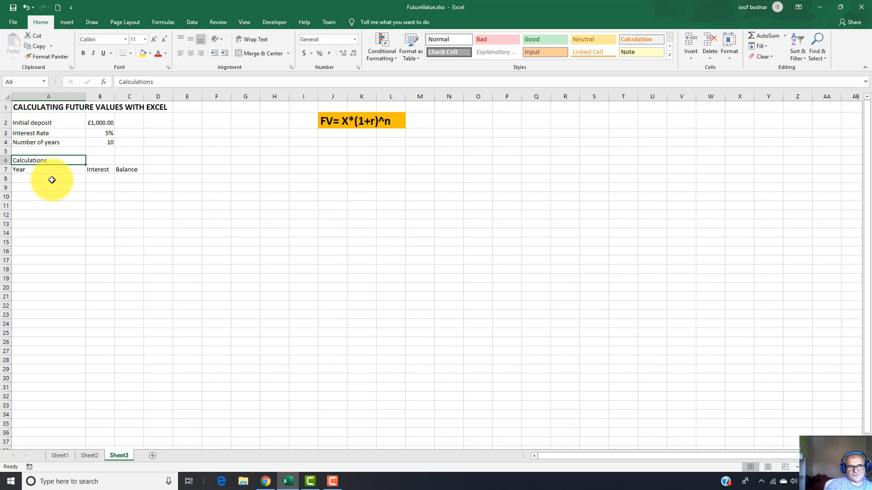
pyautogui.click(99, 122)
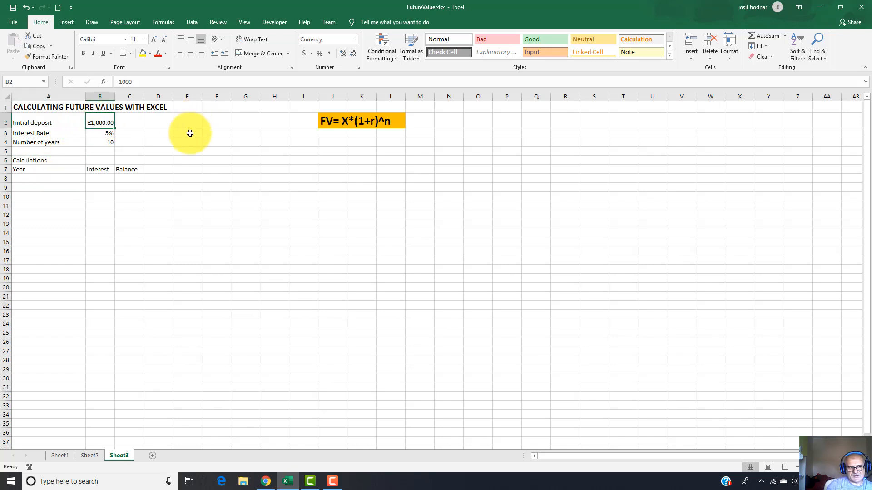
pyautogui.click(21, 172)
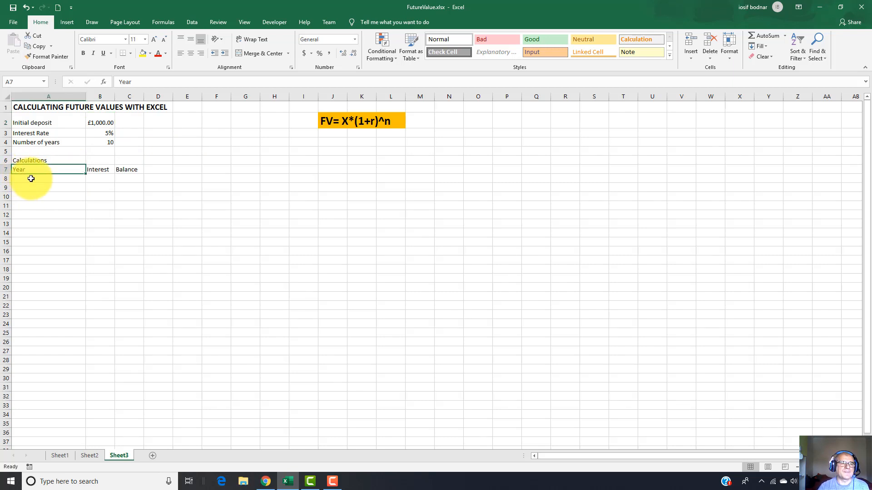
pyautogui.press('Tab')
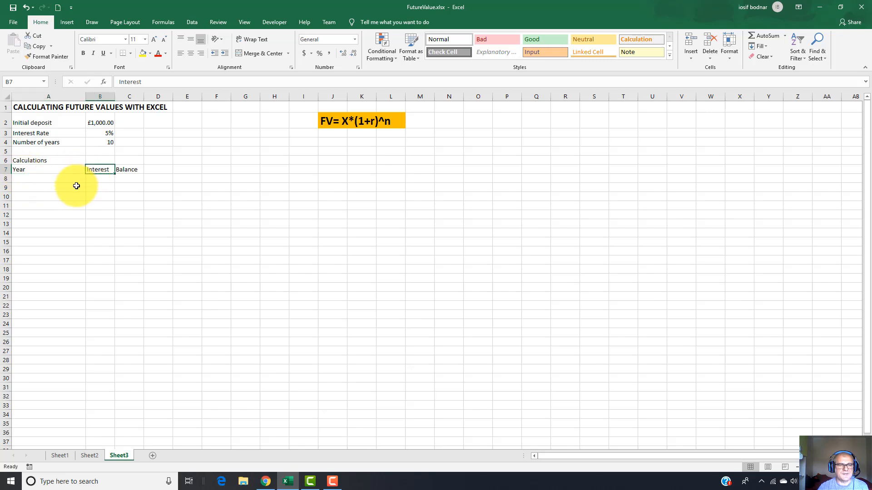
pyautogui.click(135, 175)
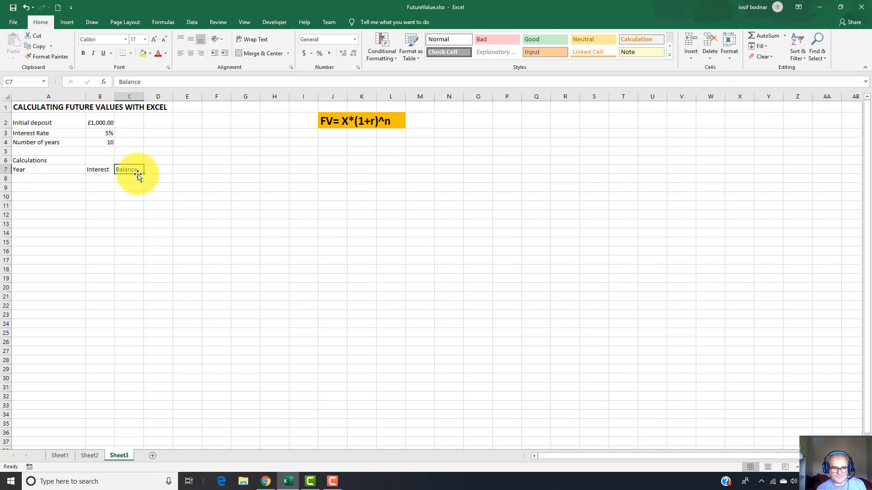
pyautogui.click(94, 126)
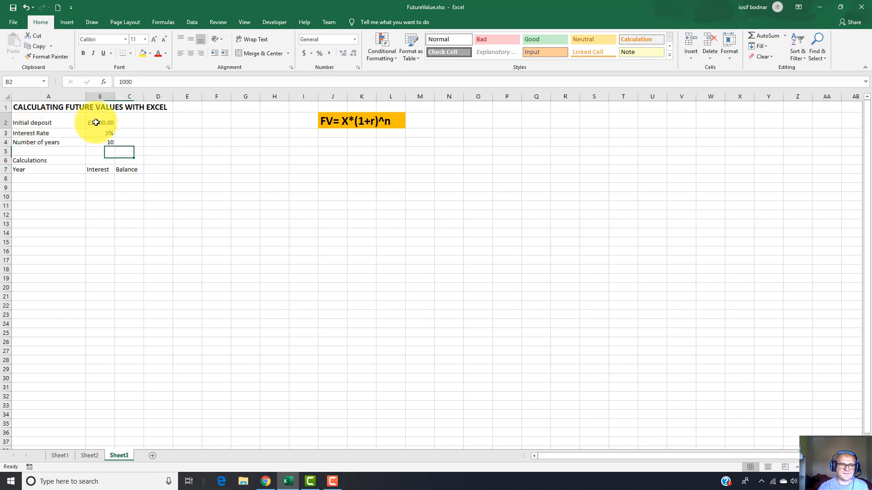
# Enter 1 as the first year in cell A8
pyautogui.click(27, 179)
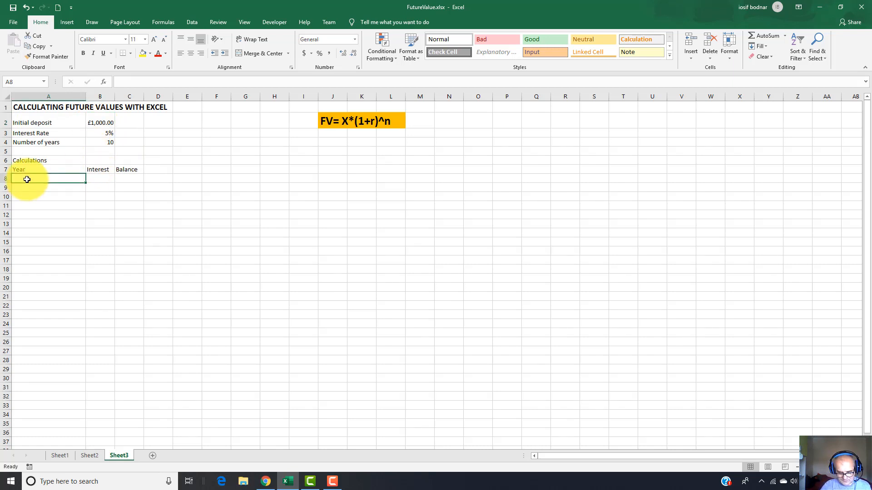
pyautogui.write('1')
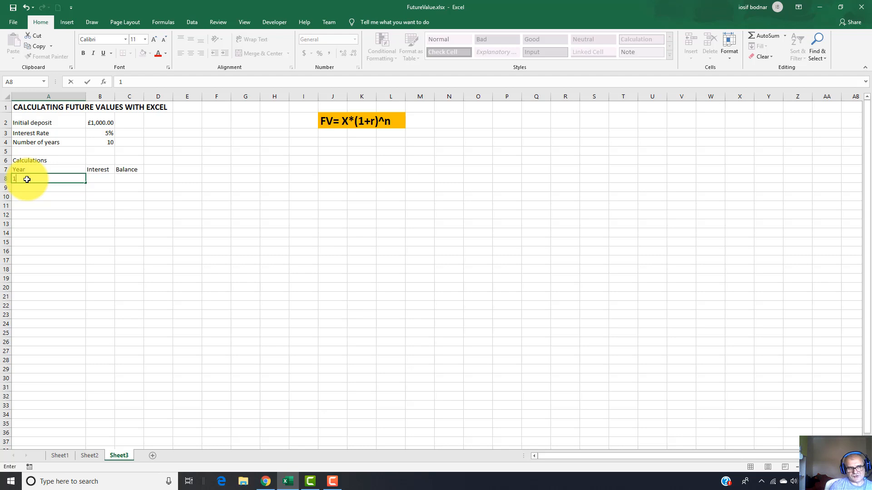
pyautogui.click(100, 122)
# Calculate the first year's interest in cell B8 with the formula =B2*B3
pyautogui.click(101, 179)
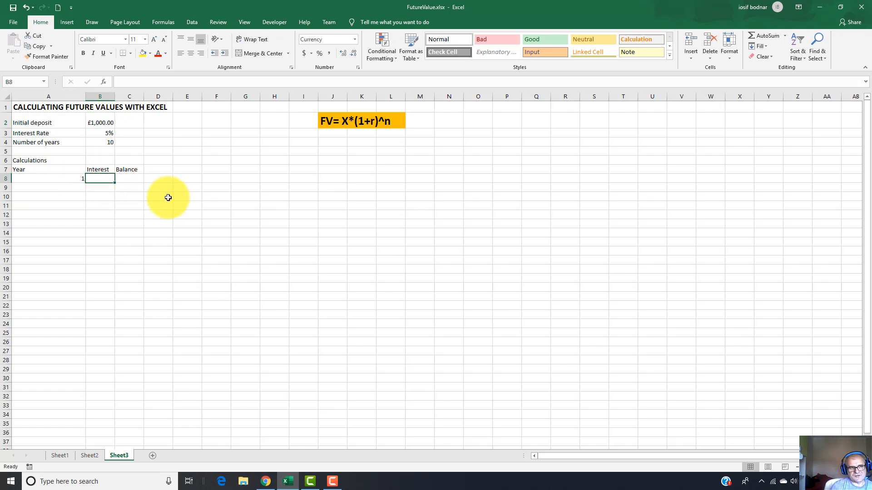
pyautogui.write('=')
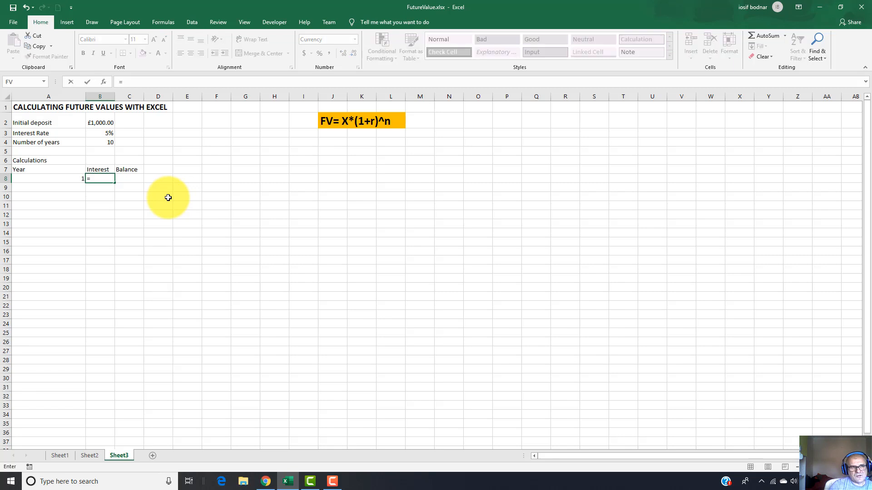
pyautogui.click(100, 123)
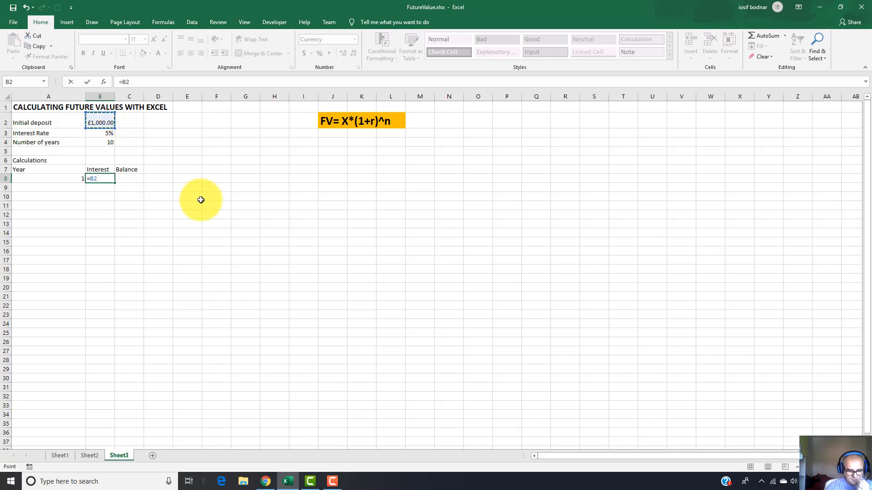
pyautogui.write('*')
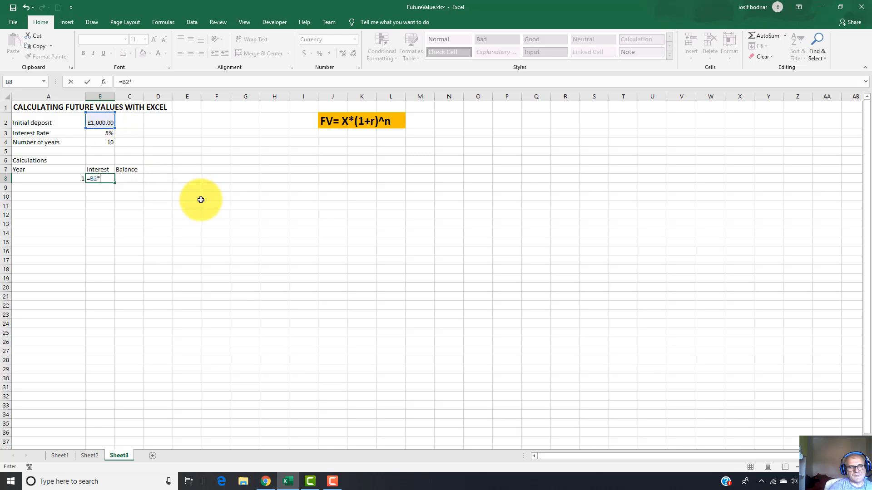
pyautogui.click(98, 133)
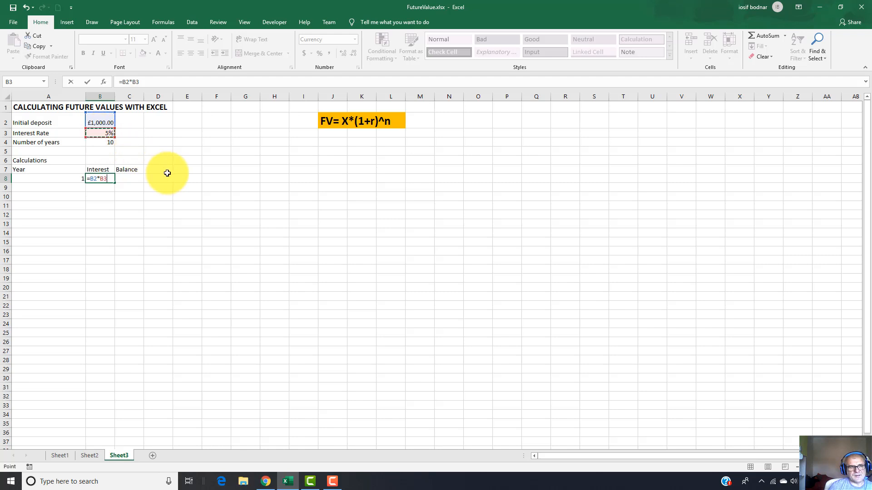
pyautogui.press('Return')
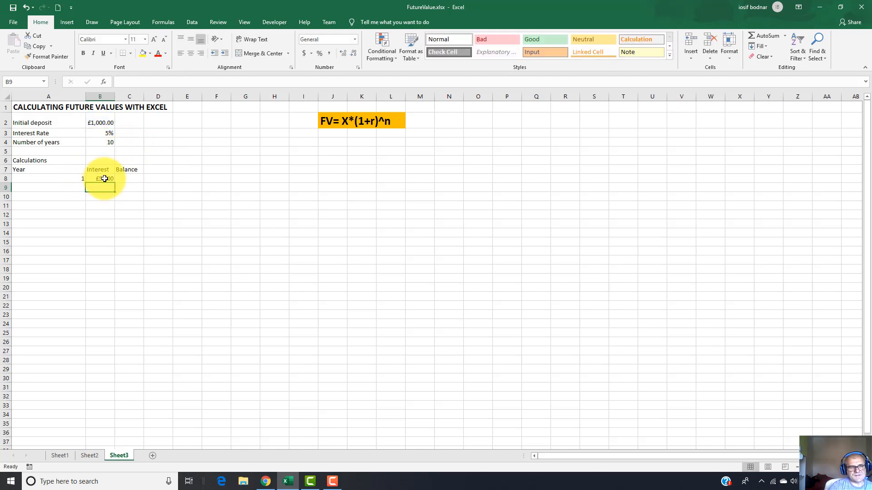
pyautogui.click(104, 179)
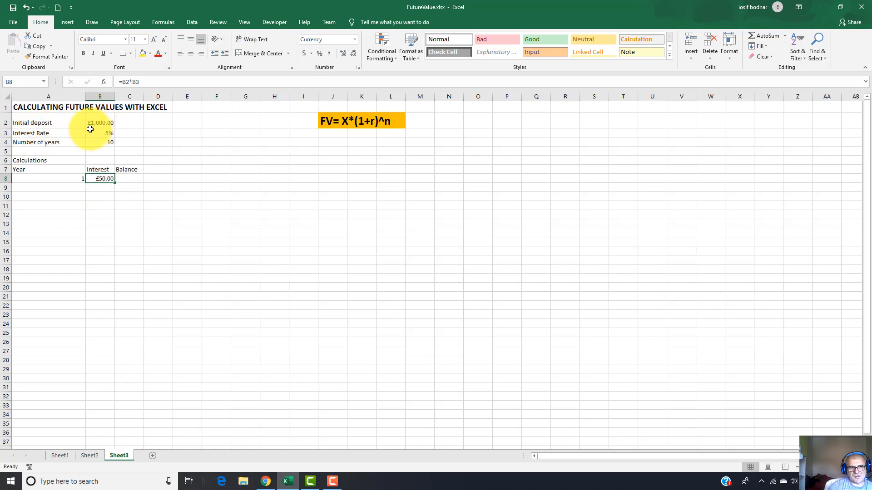
# Calculate the first year's balance in cell C8 with the formula =B2+B8
pyautogui.click(124, 178)
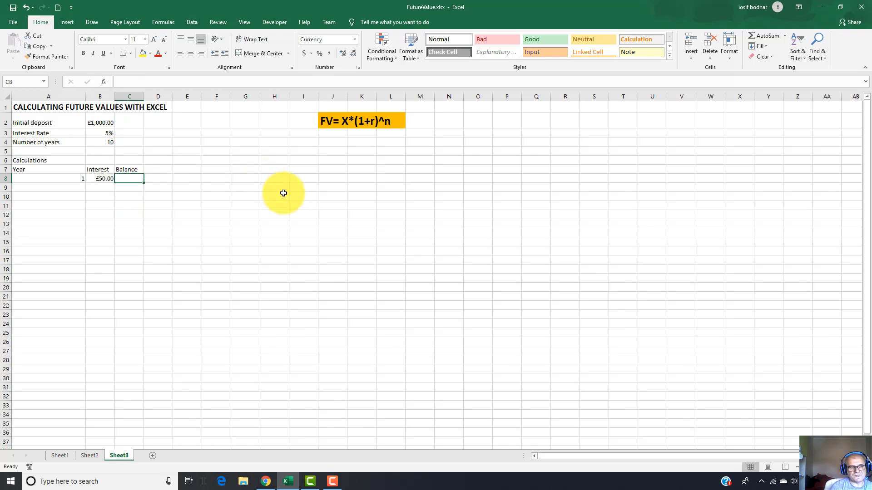
pyautogui.write('=')
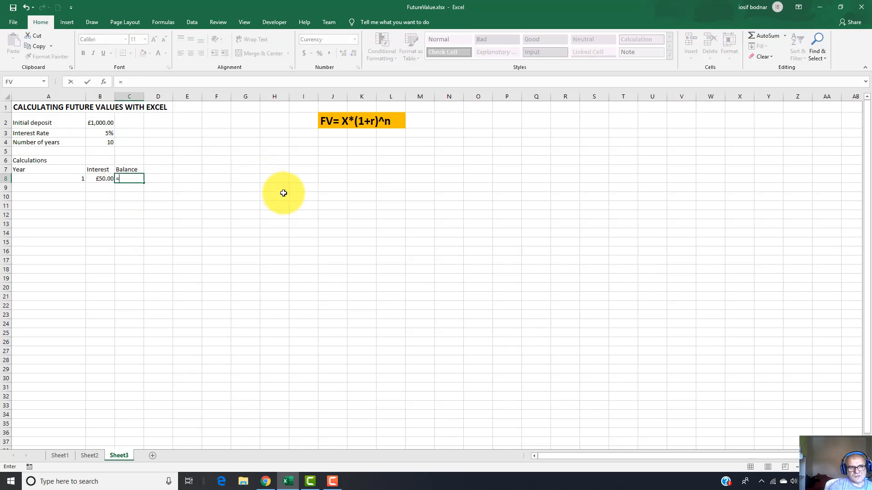
pyautogui.click(105, 124)
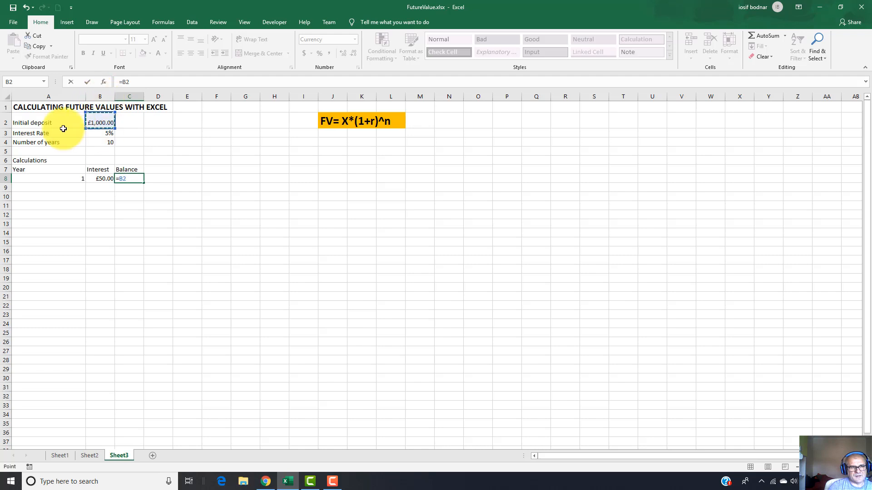
pyautogui.write('+')
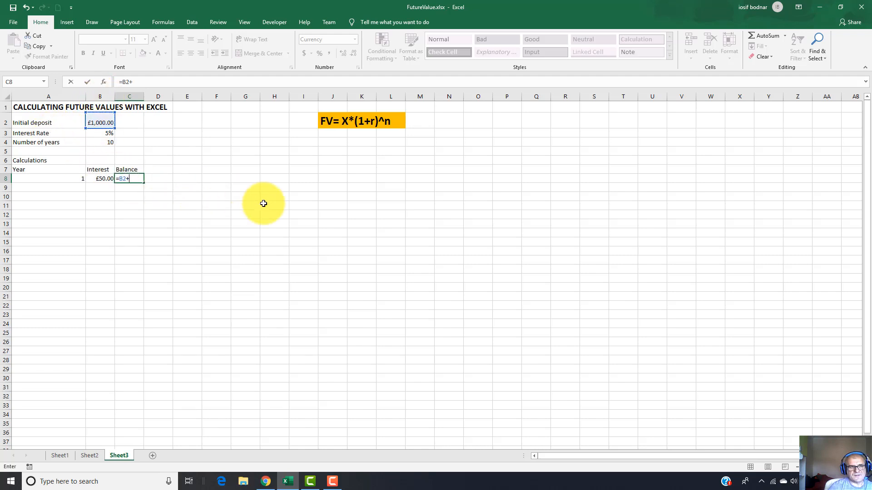
pyautogui.click(98, 179)
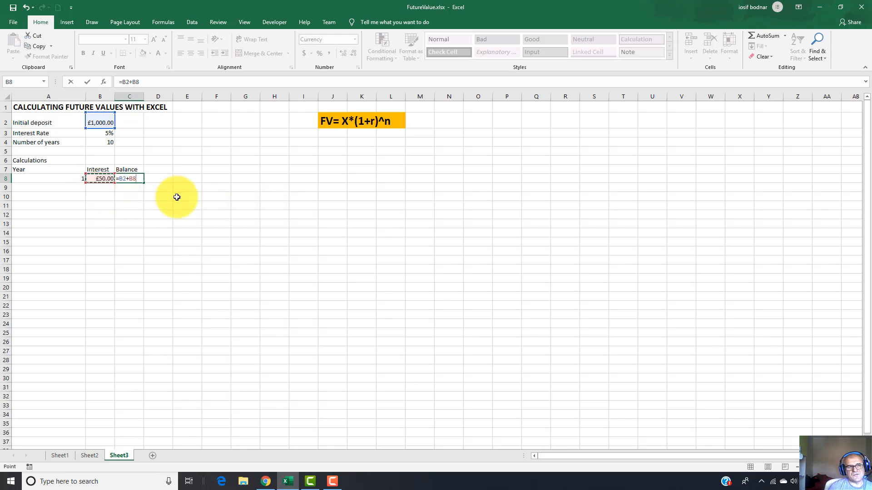
pyautogui.press('Return')
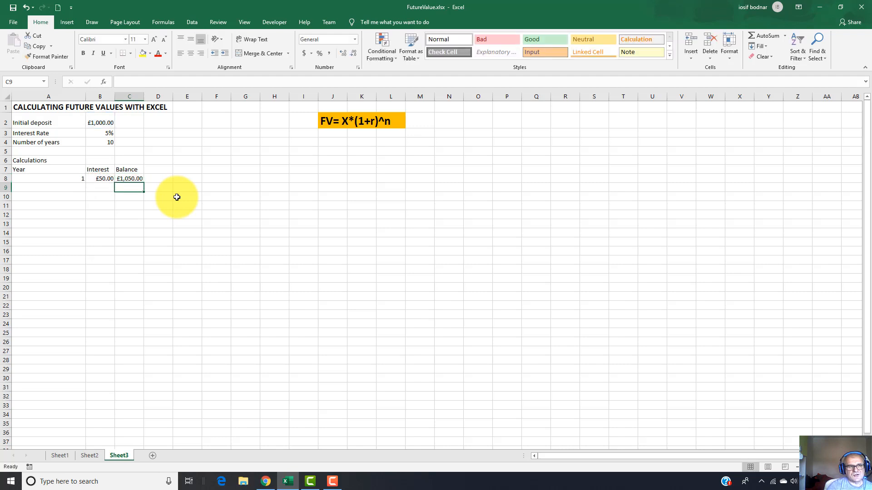
pyautogui.click(121, 177)
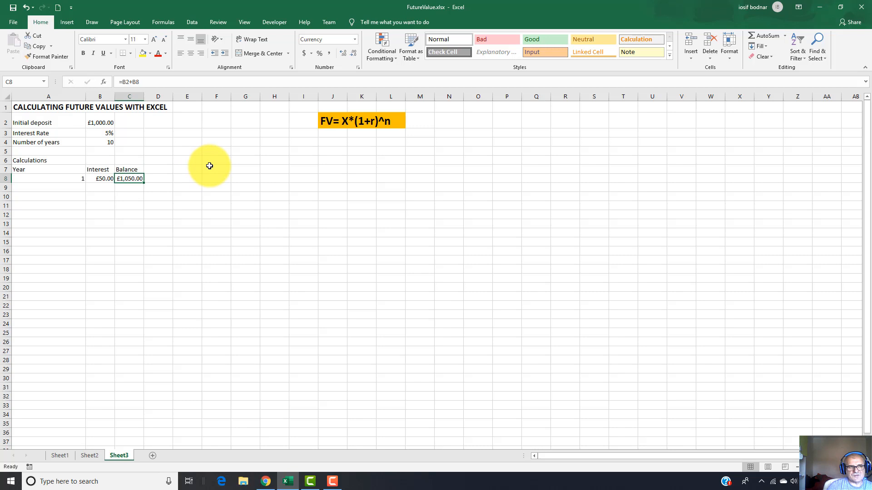
pyautogui.click(106, 122)
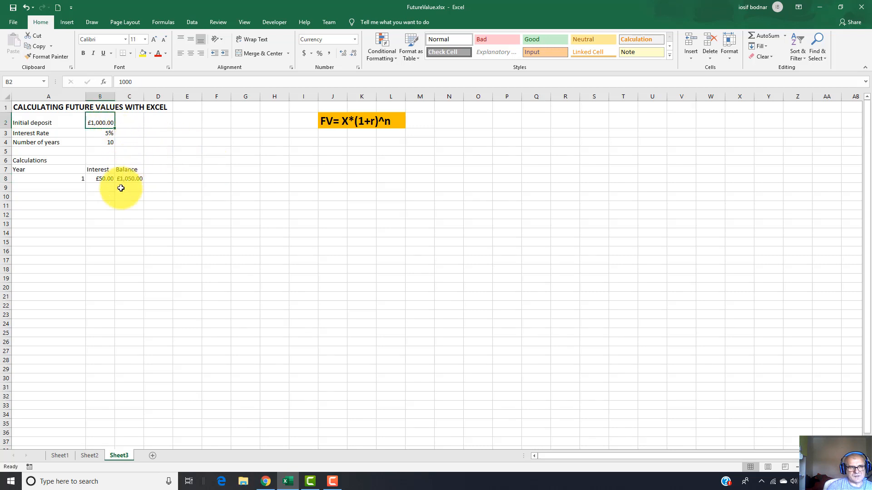
# Enter 2 as the second year in cell A9
pyautogui.click(73, 187)
pyautogui.write('2')
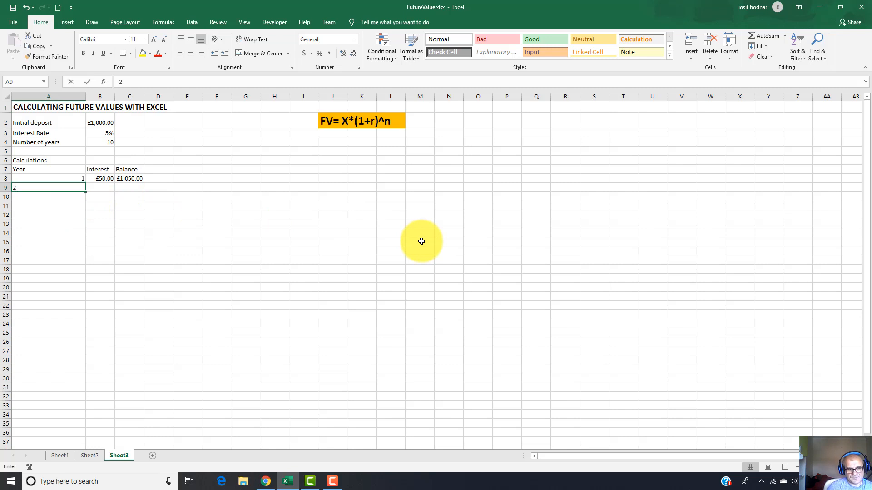
pyautogui.press('Tab')
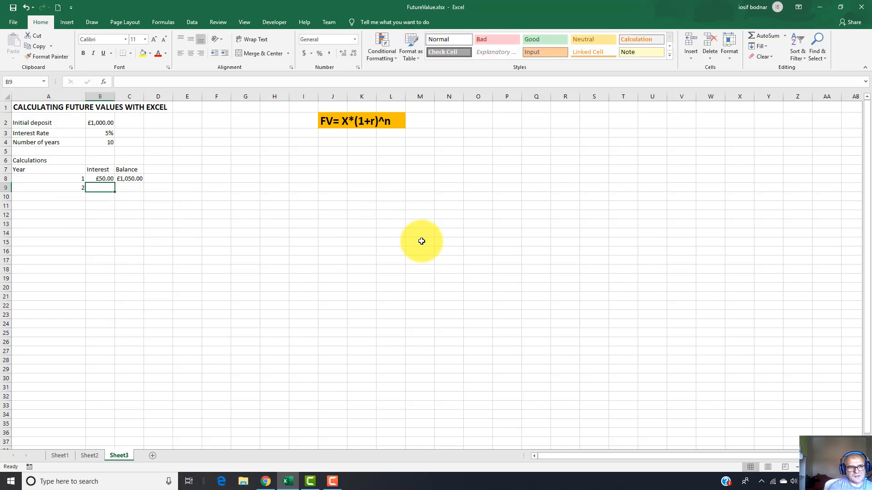
# Calculate the second year's interest in cell B9 with the formula =C8*B3
pyautogui.write('=')
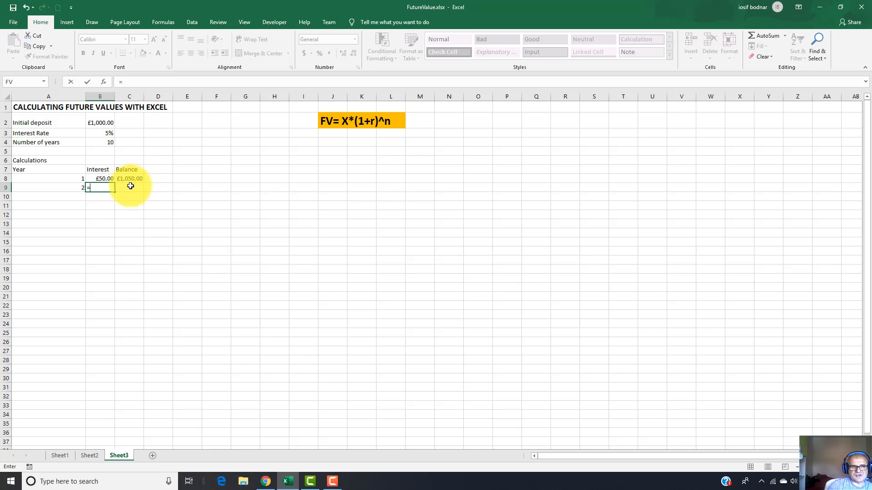
pyautogui.click(131, 180)
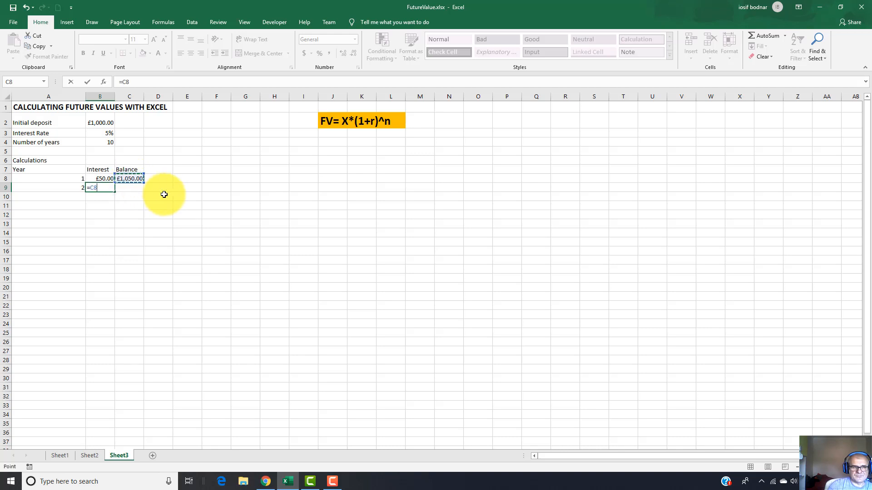
pyautogui.write('*')
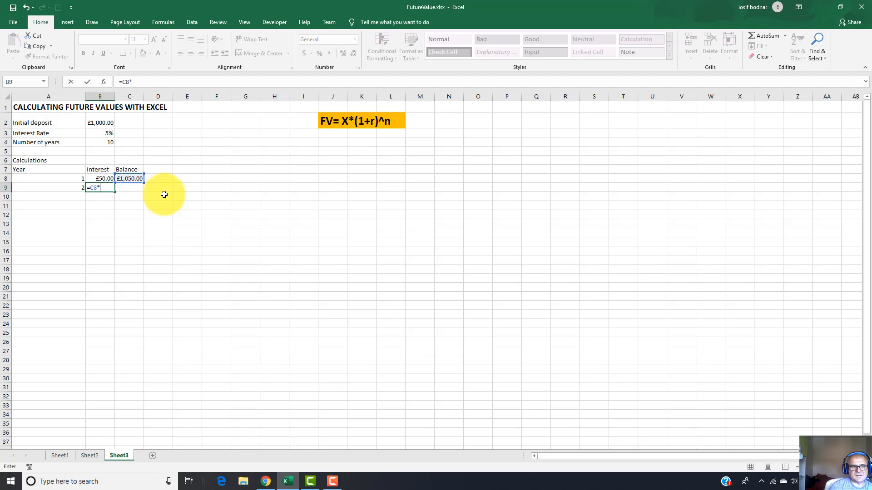
pyautogui.click(101, 134)
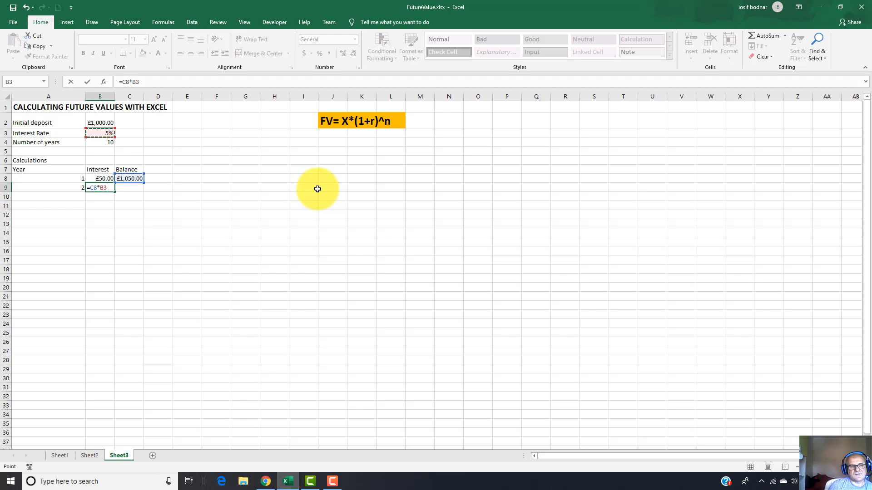
pyautogui.press('Return')
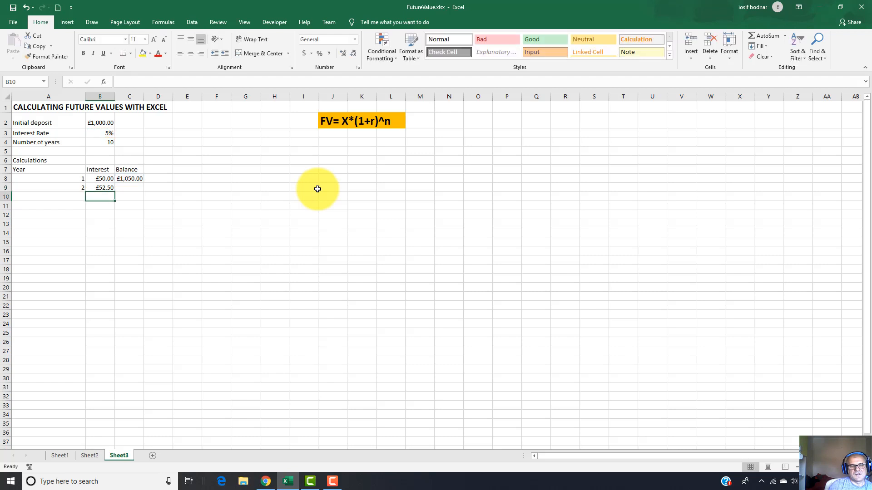
pyautogui.click(101, 186)
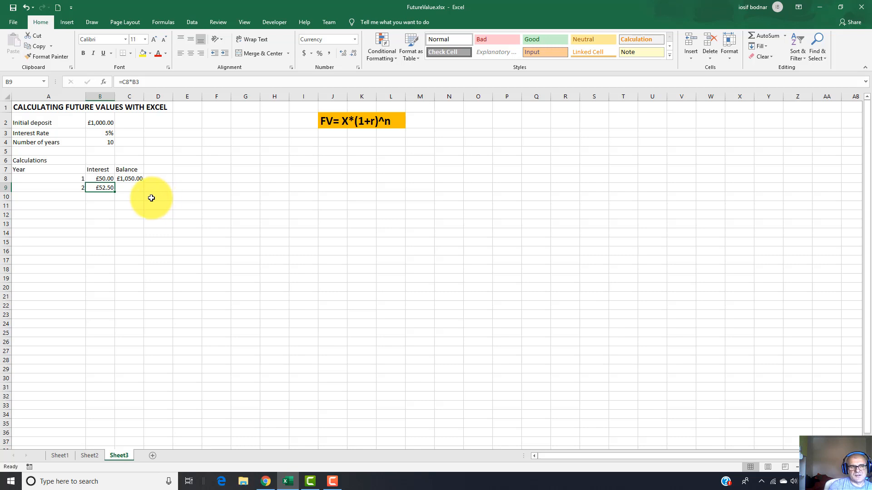
# Calculate the second year's balance in cell C9 with the formula =C8+B9
pyautogui.click(139, 188)
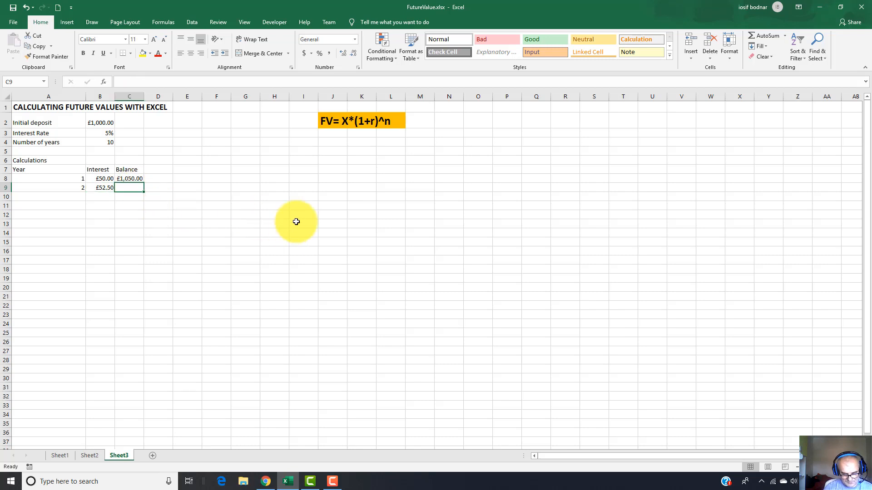
pyautogui.write('=')
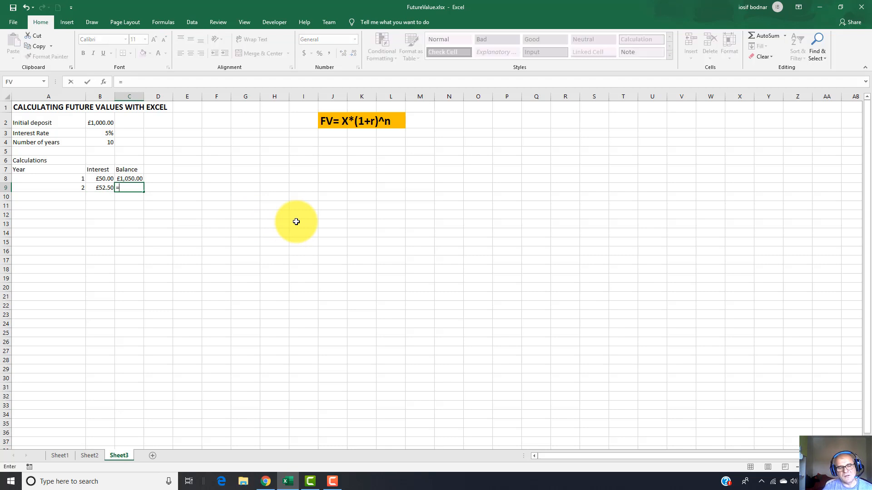
pyautogui.click(136, 180)
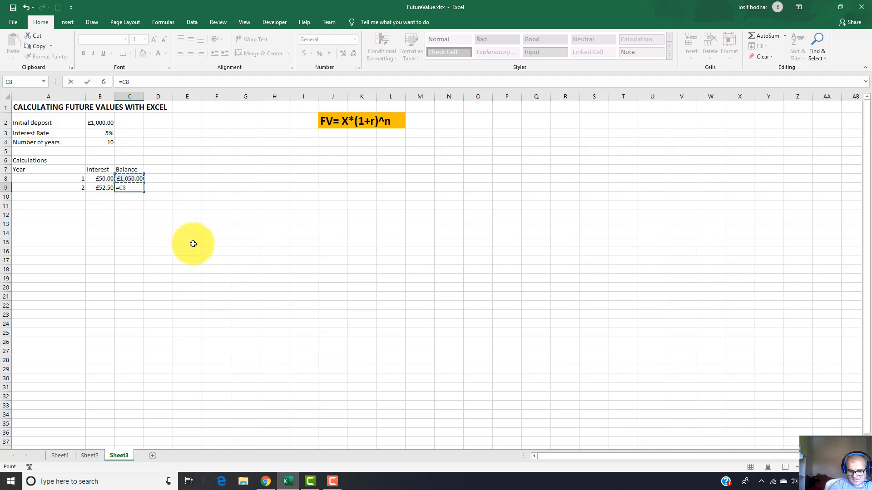
pyautogui.write('+')
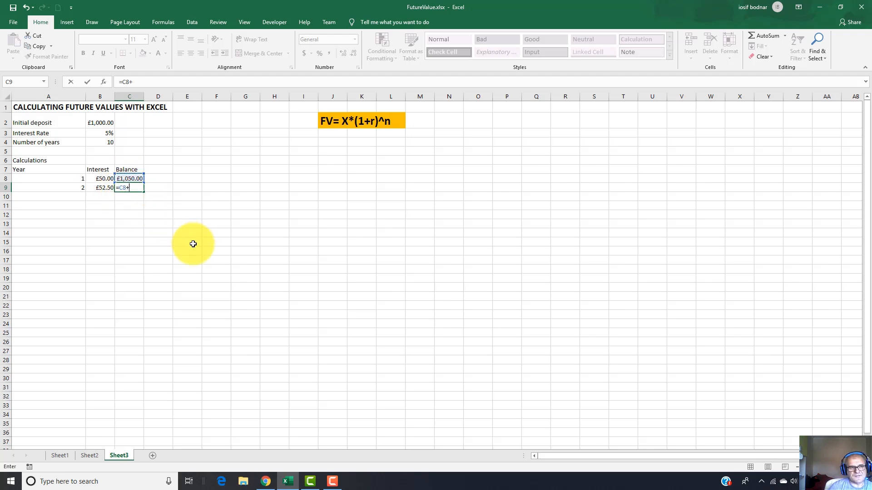
pyautogui.click(97, 188)
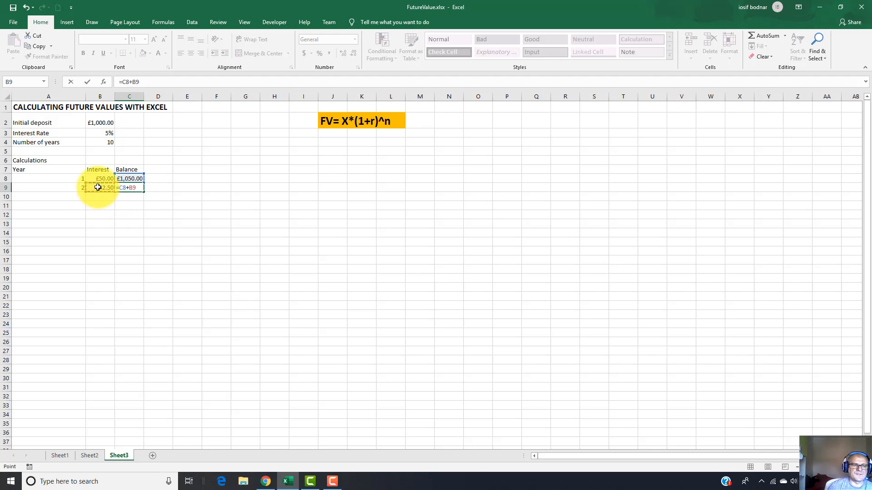
pyautogui.press('Return')
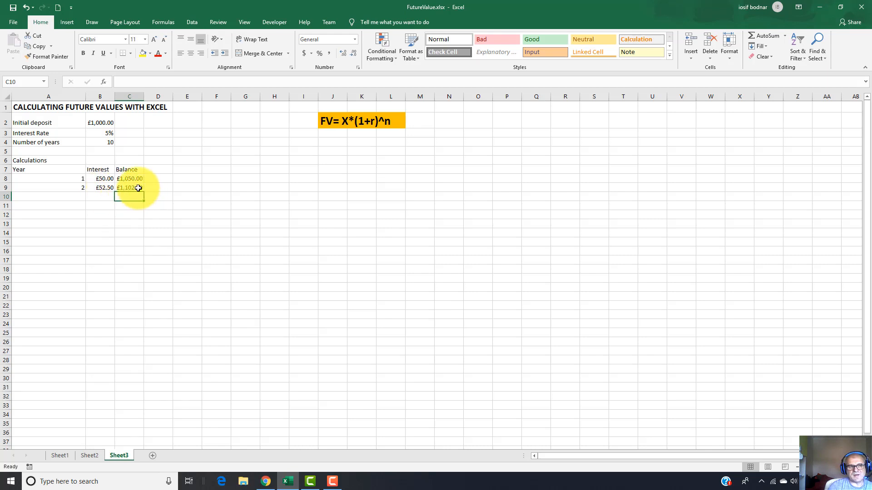
pyautogui.click(138, 188)
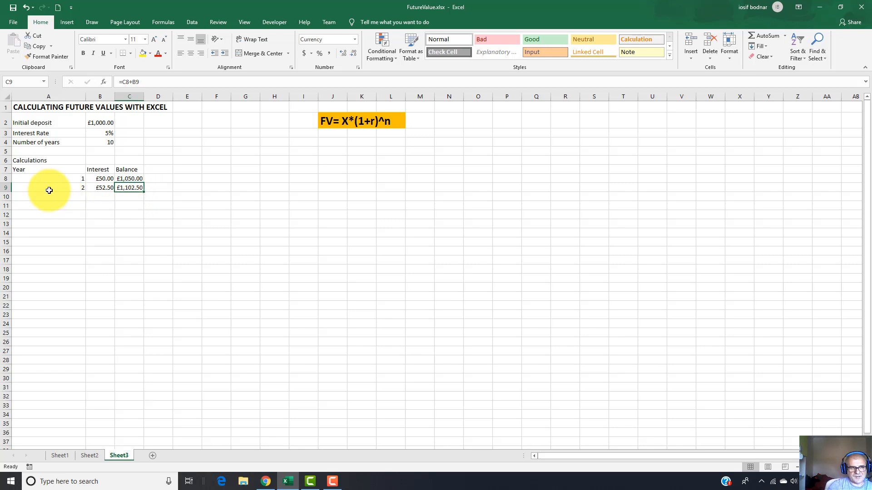
pyautogui.moveTo(45, 189); pyautogui.dragTo(122, 188)
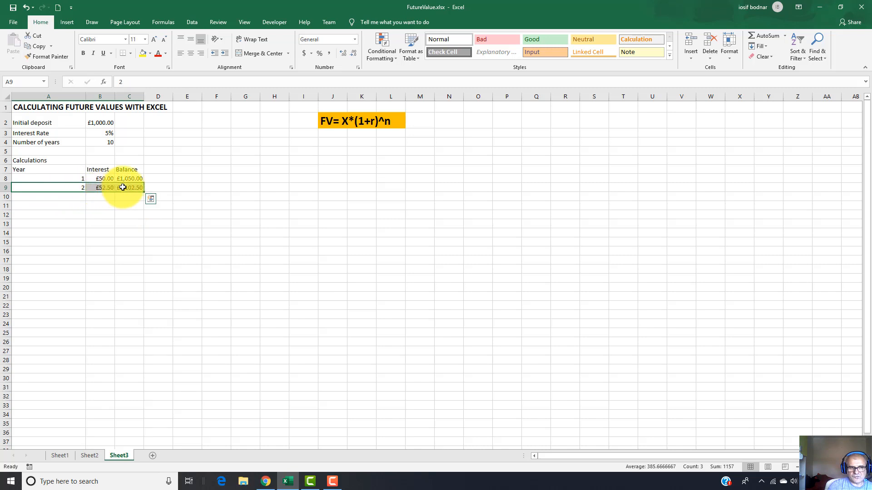
pyautogui.click(124, 195)
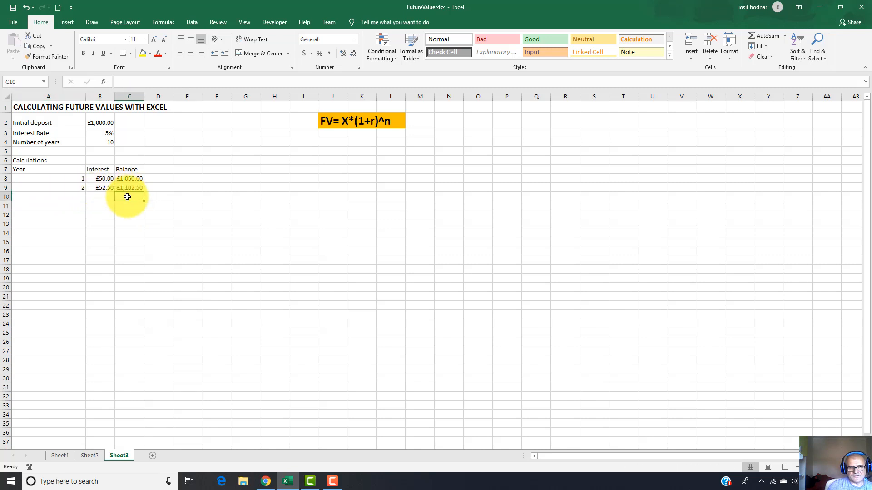
pyautogui.click(105, 189)
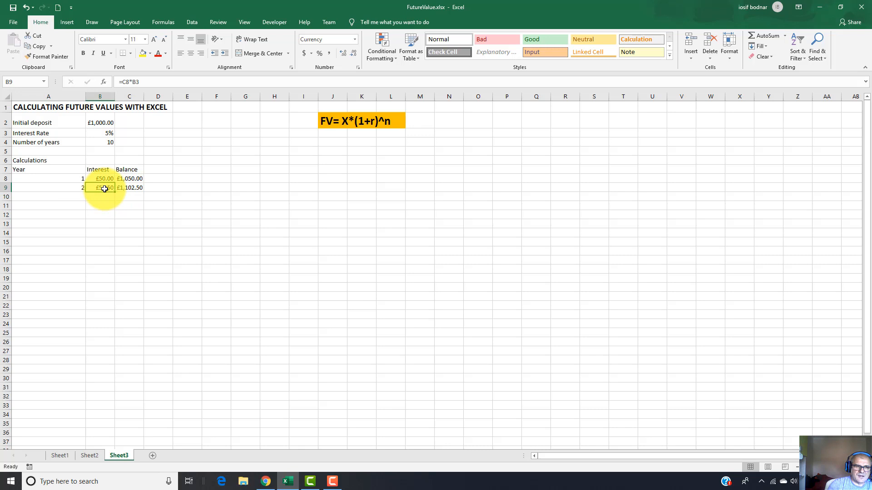
# Fill the second year's row A9:C9 down to row 17 to extend the table to year 10
pyautogui.click(134, 190)
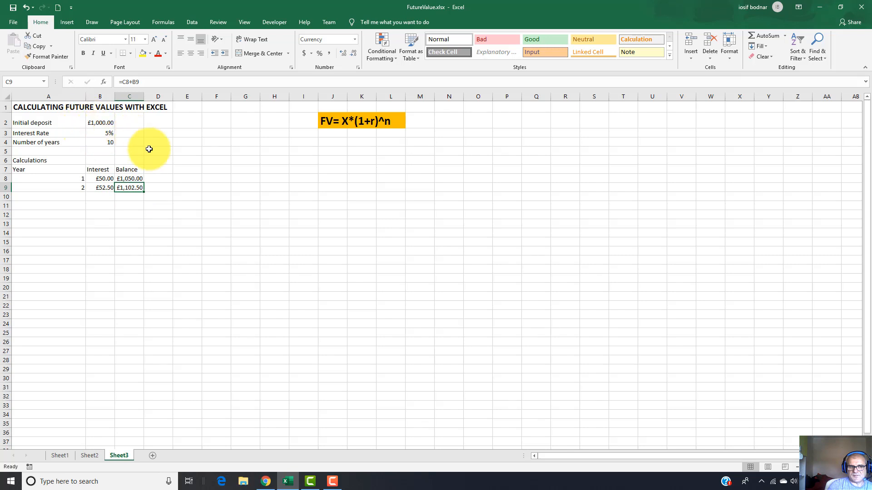
pyautogui.moveTo(80, 188); pyautogui.dragTo(124, 187)
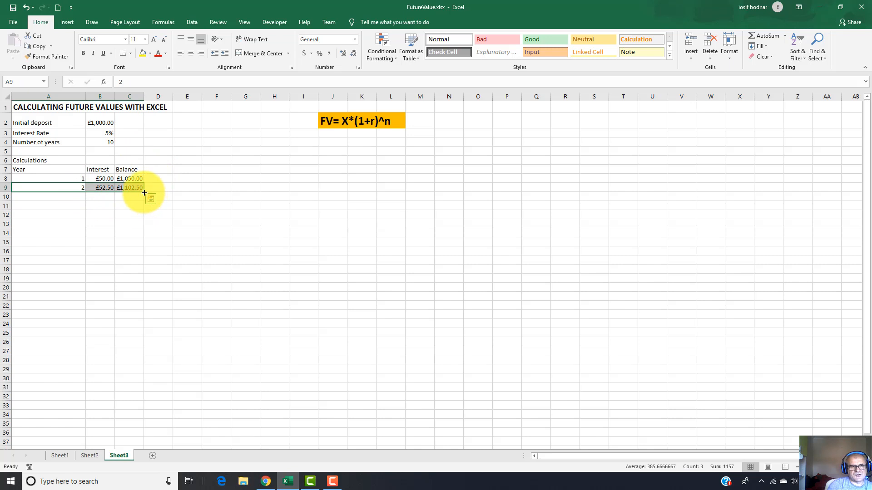
pyautogui.moveTo(144, 193); pyautogui.dragTo(143, 266)
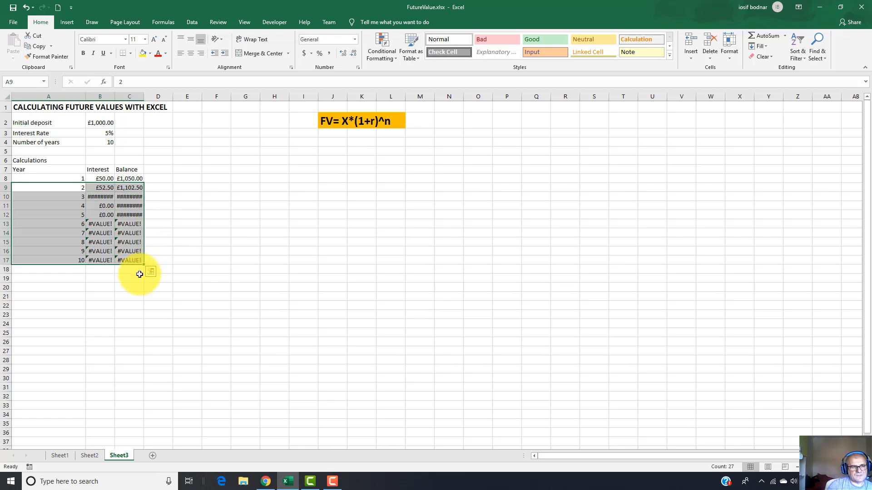
# Examine the copied interest and balance formulas against the original in cell B9 to see which references shift
pyautogui.click(107, 198)
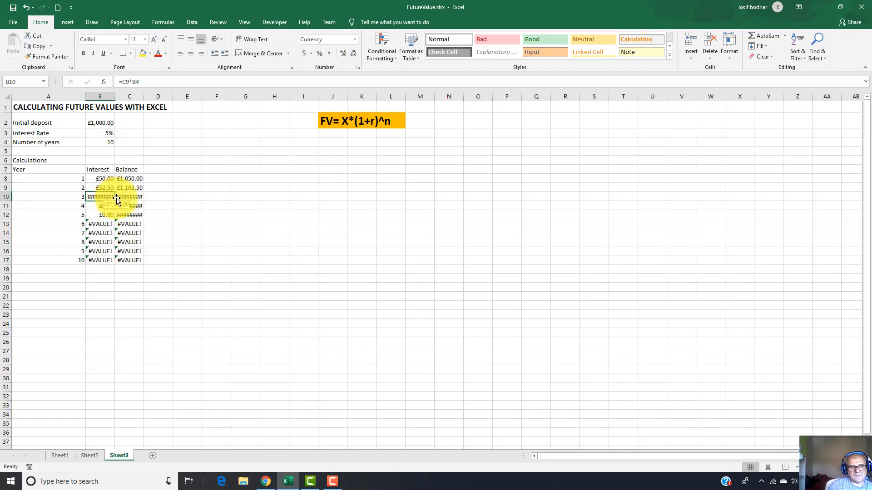
pyautogui.click(127, 196)
pyautogui.click(123, 224)
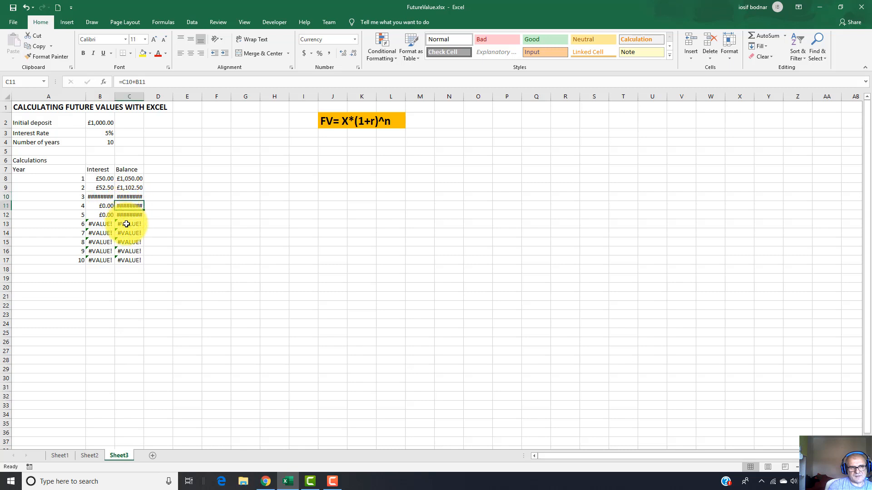
pyautogui.click(107, 205)
pyautogui.click(106, 213)
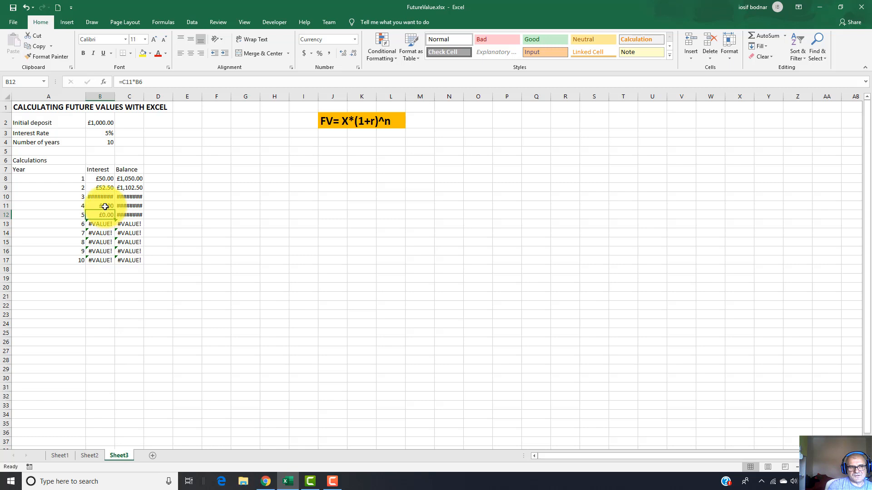
pyautogui.click(105, 205)
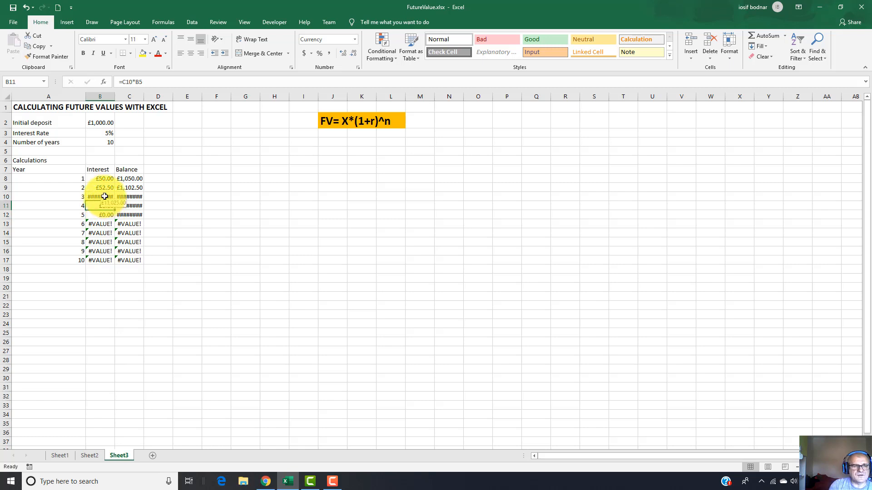
pyautogui.click(104, 196)
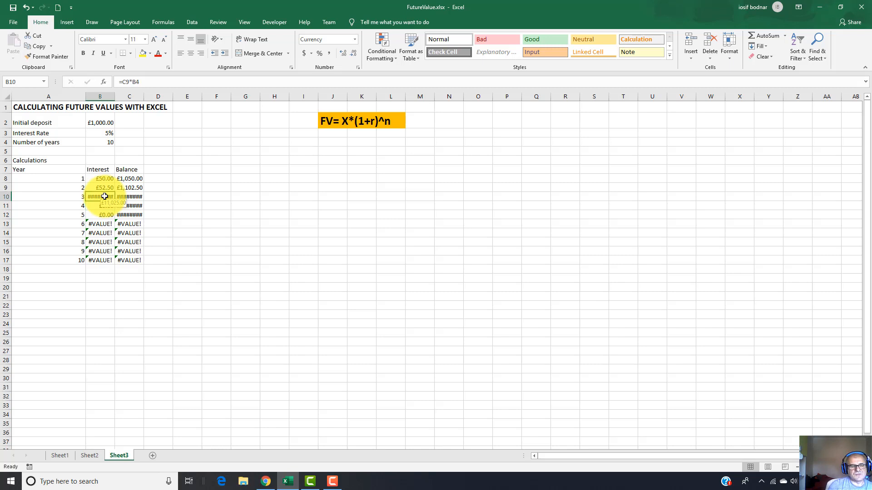
pyautogui.click(105, 187)
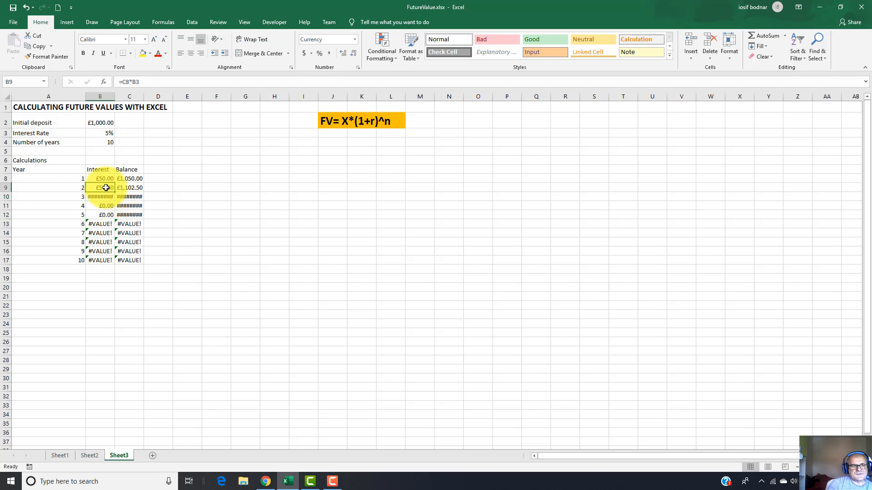
pyautogui.doubleClick(106, 188)
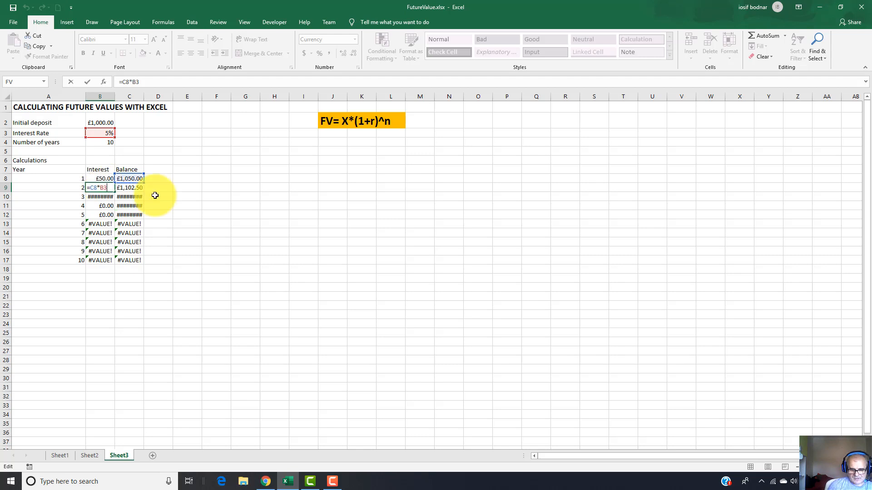
pyautogui.press('Return')
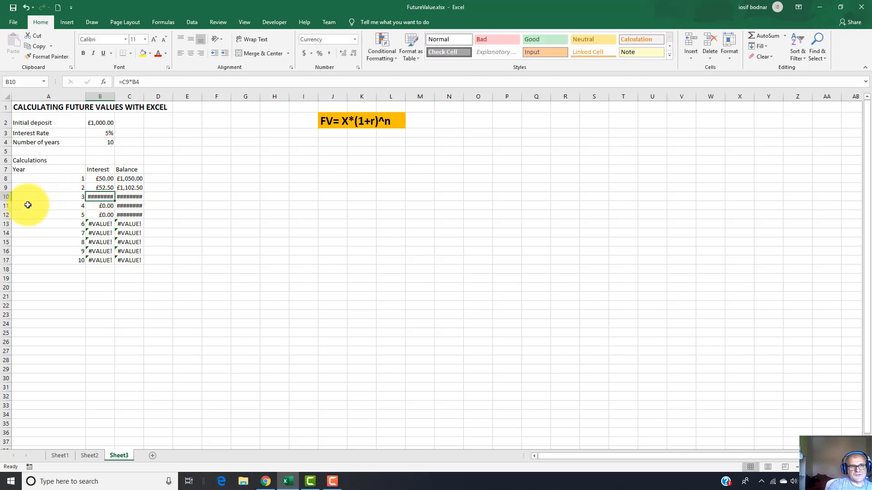
# Correct the third year's interest formula in cell B10 to =C9*B3
pyautogui.doubleClick(104, 198)
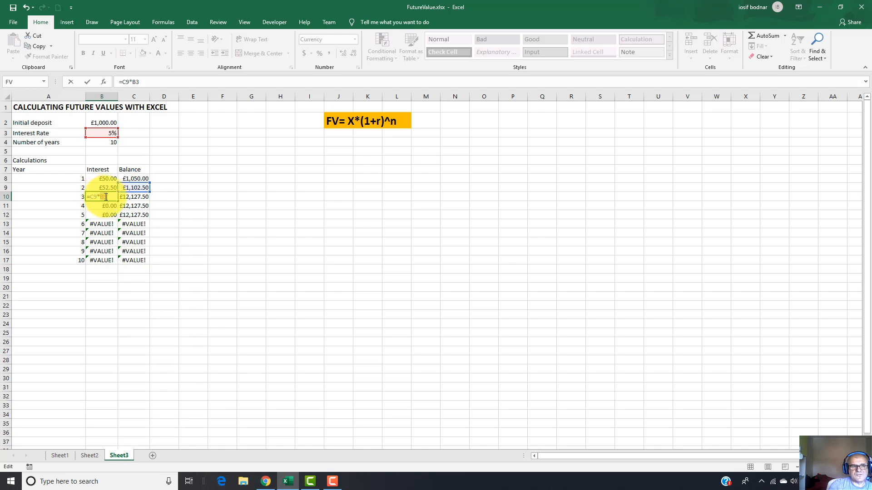
pyautogui.moveTo(106, 197); pyautogui.dragTo(115, 197)
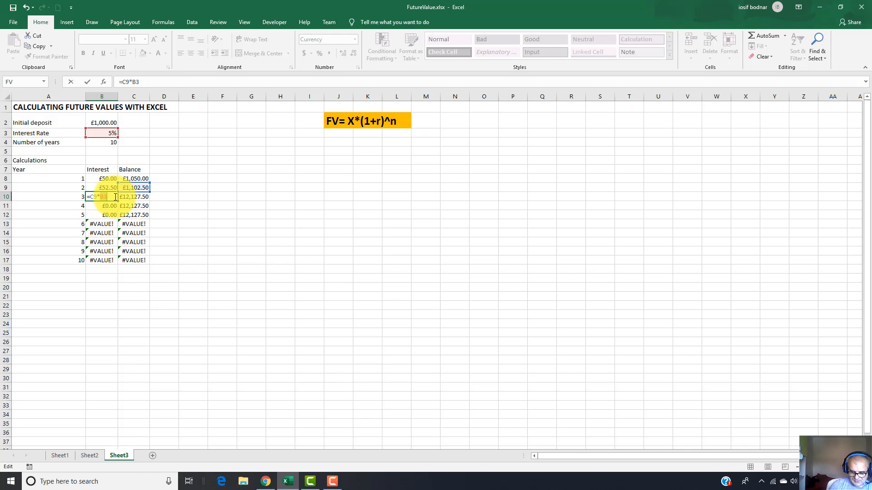
pyautogui.press('Return')
# Make the interest rate reference absolute in cell B9 so the formula reads =C8*$B$3
pyautogui.doubleClick(116, 188)
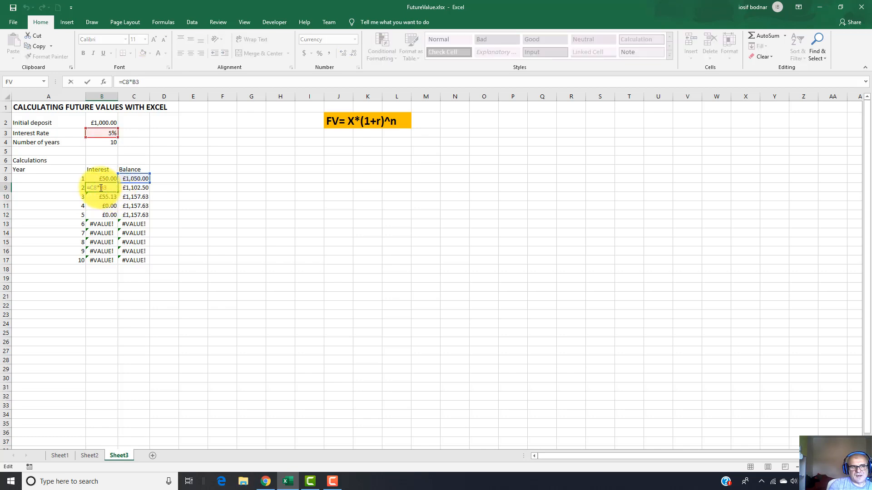
pyautogui.click(100, 188)
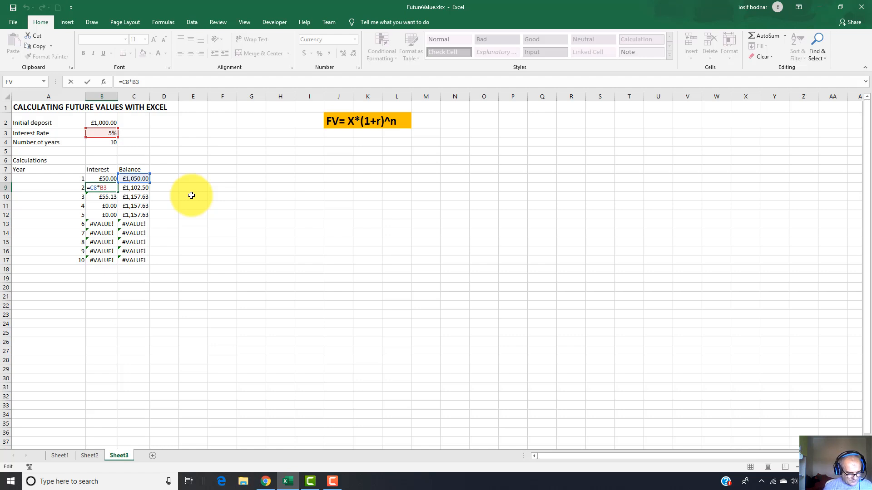
pyautogui.write('$')
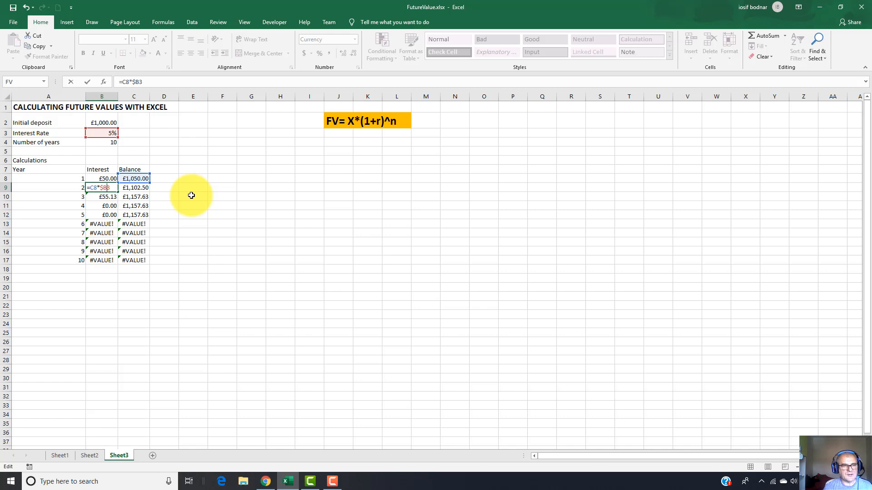
pyautogui.write('$')
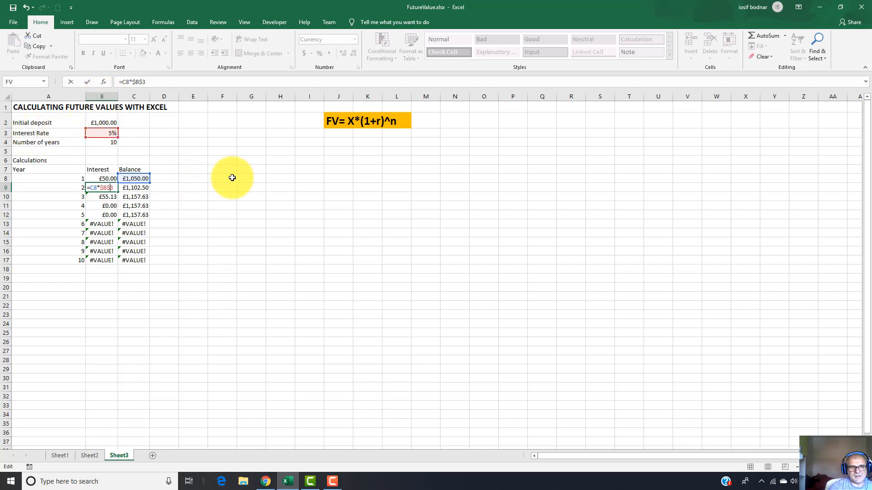
pyautogui.press('Return')
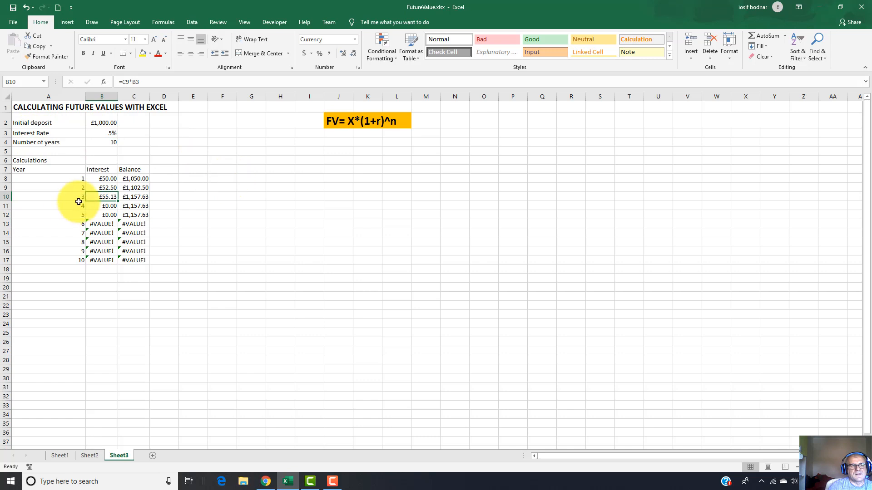
# Review the second year's interest and balance formulas in cells B9 and C9
pyautogui.click(110, 186)
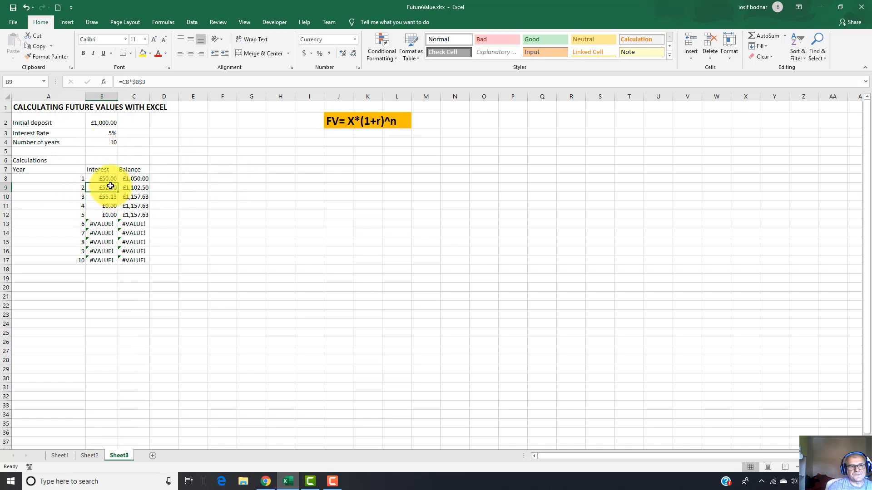
pyautogui.doubleClick(109, 186)
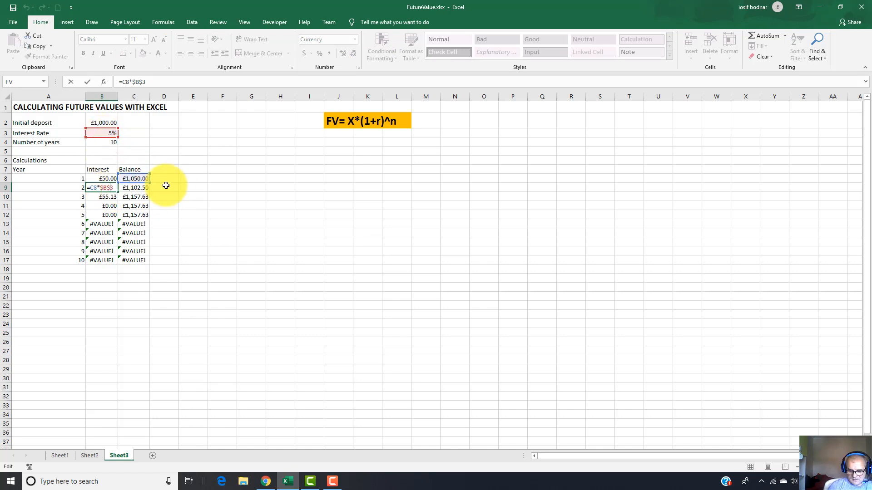
pyautogui.press('Return')
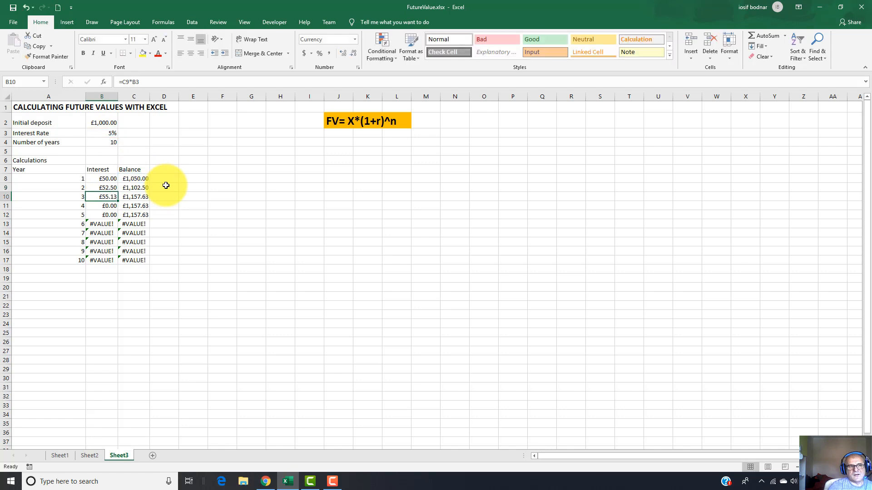
pyautogui.click(136, 186)
pyautogui.write('=C8+B9')
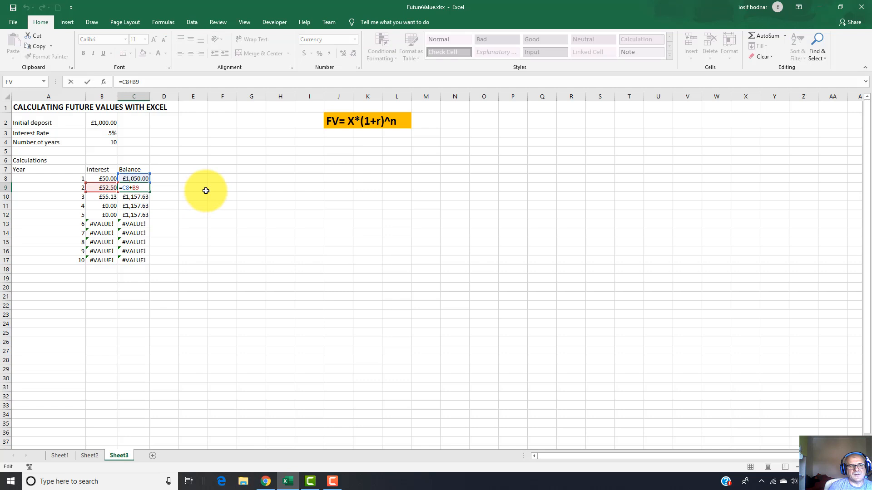
pyautogui.press('Return')
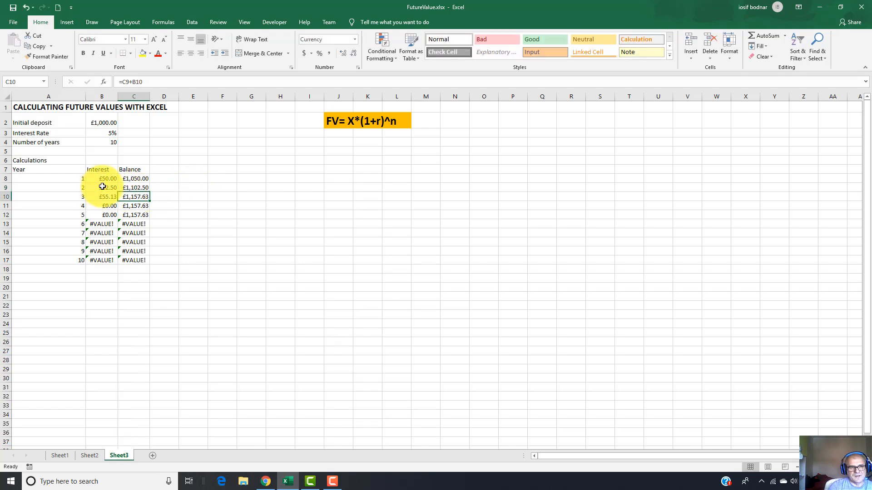
# Refill the year, interest and balance cells A9:C9 down to row 17, replacing the faulty copies
pyautogui.moveTo(39, 188); pyautogui.dragTo(150, 264)
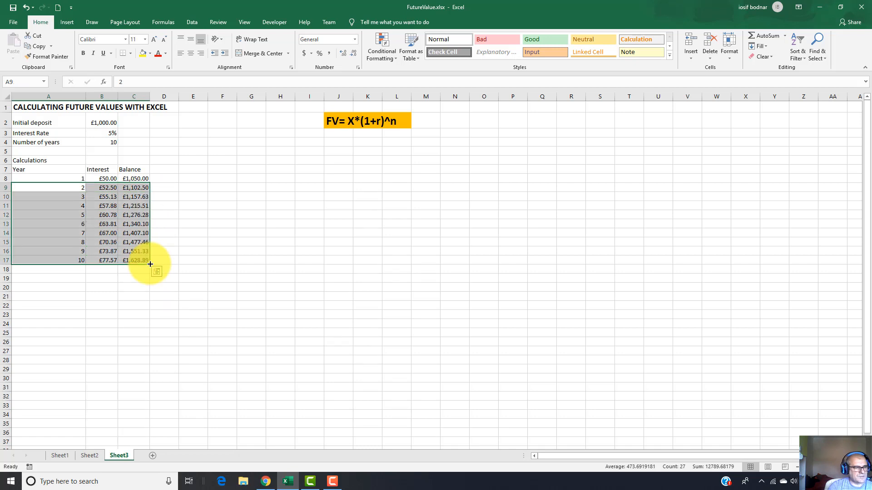
pyautogui.click(131, 196)
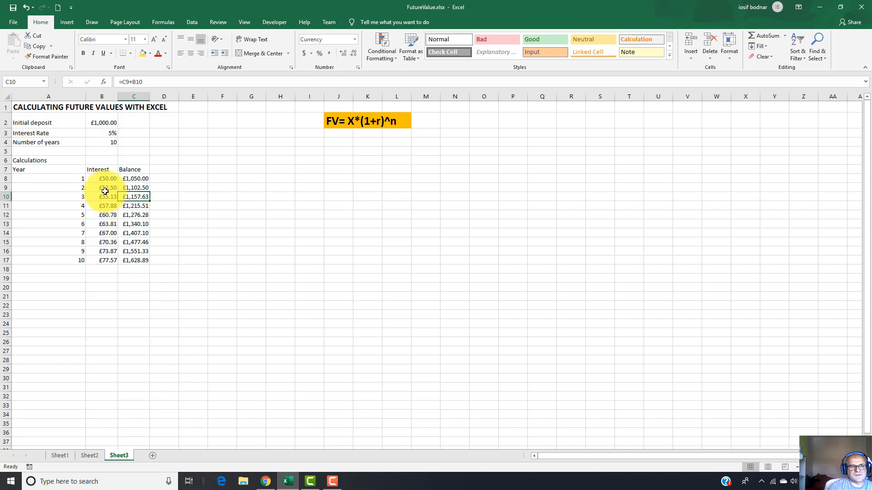
# Examine the interest formulas from B9 down to B17, checking the absolute reference to the interest rate
pyautogui.doubleClick(106, 188)
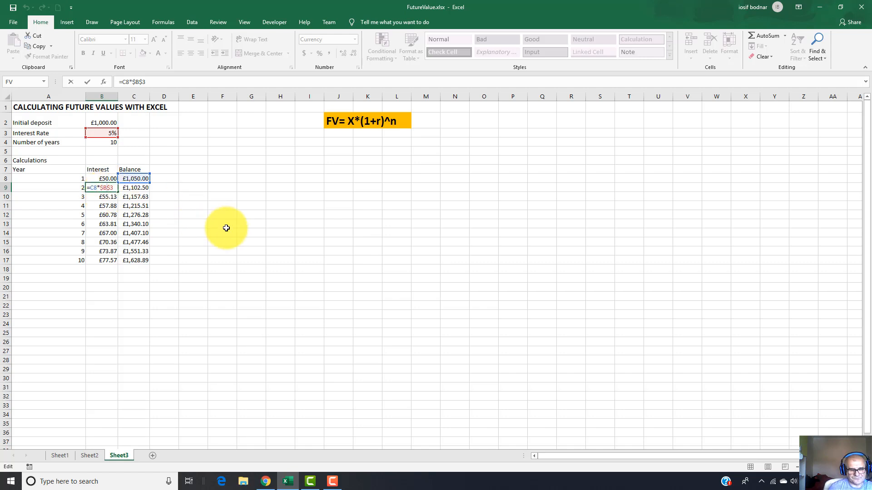
pyautogui.press('Return')
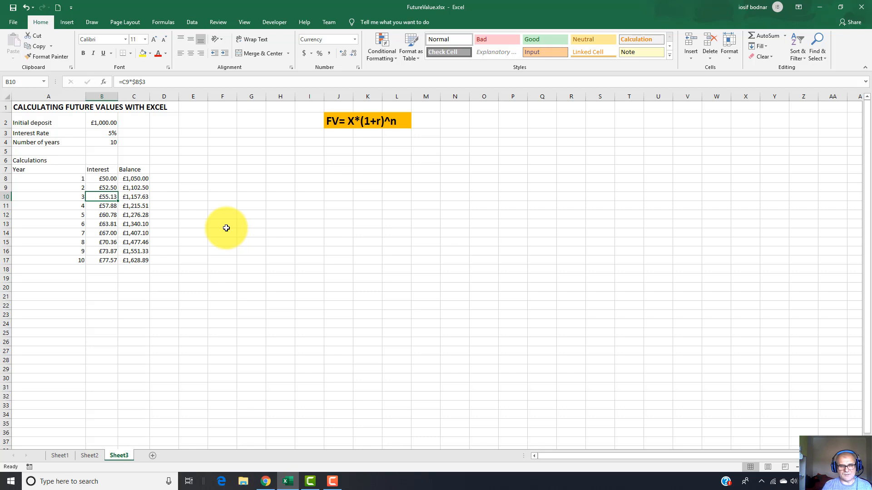
pyautogui.doubleClick(104, 188)
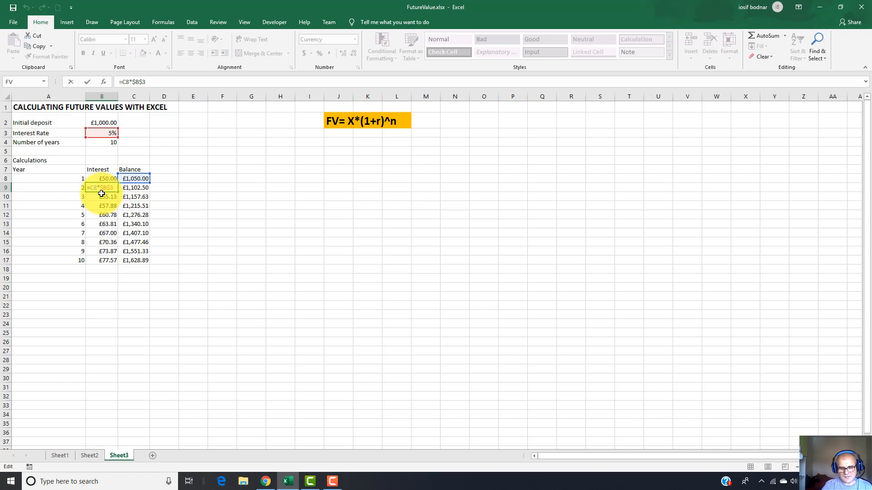
pyautogui.press('Return')
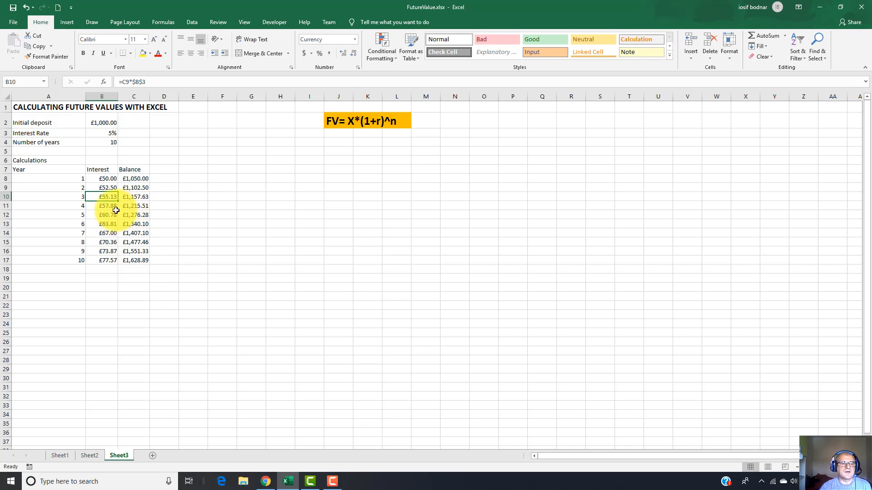
pyautogui.press('Down')
pyautogui.press('Down')
pyautogui.press('Down')
pyautogui.press('Down')
pyautogui.press('Down')
pyautogui.press('Down')
pyautogui.press('Down')
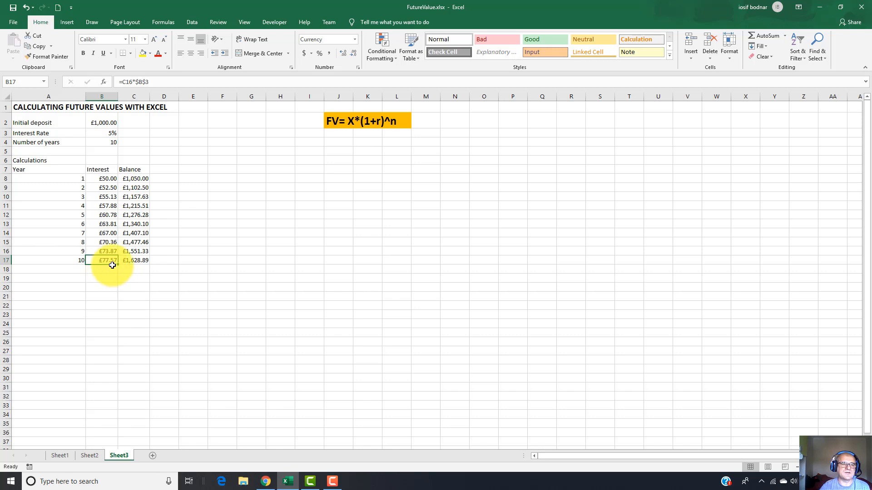
# Examine the balance formulas from C8 down to C17, checking that each adds the year's interest to the previous balance
pyautogui.click(137, 262)
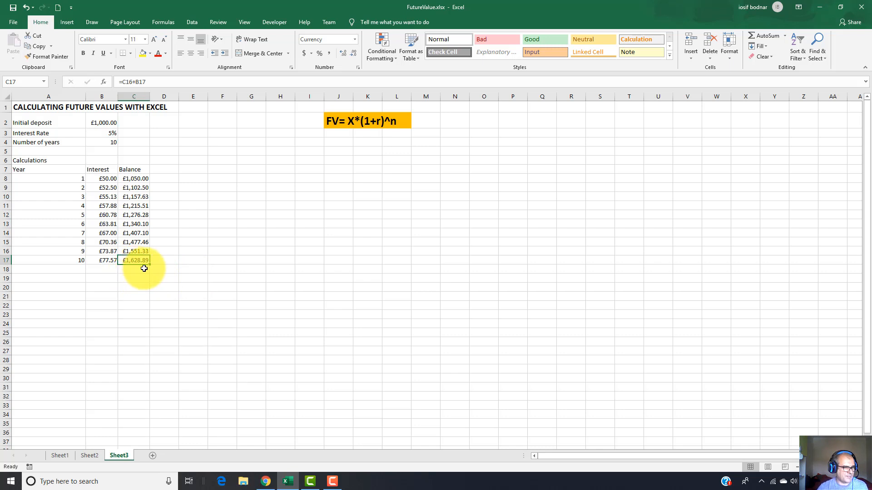
pyautogui.click(139, 179)
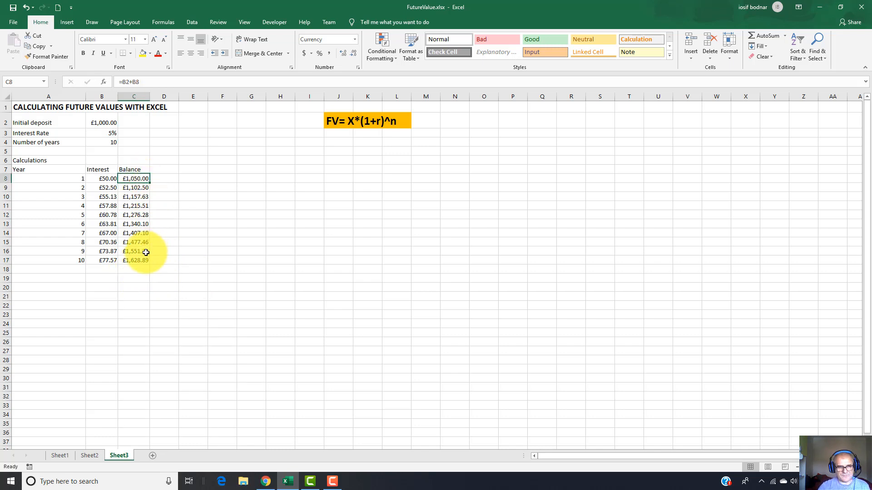
pyautogui.press('Down')
pyautogui.press('Down')
pyautogui.press('Down')
pyautogui.press('Down')
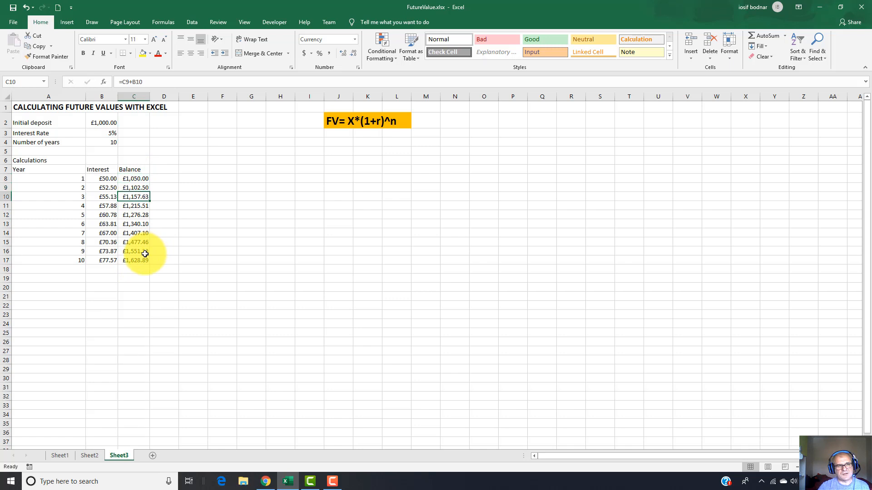
pyautogui.press('Down')
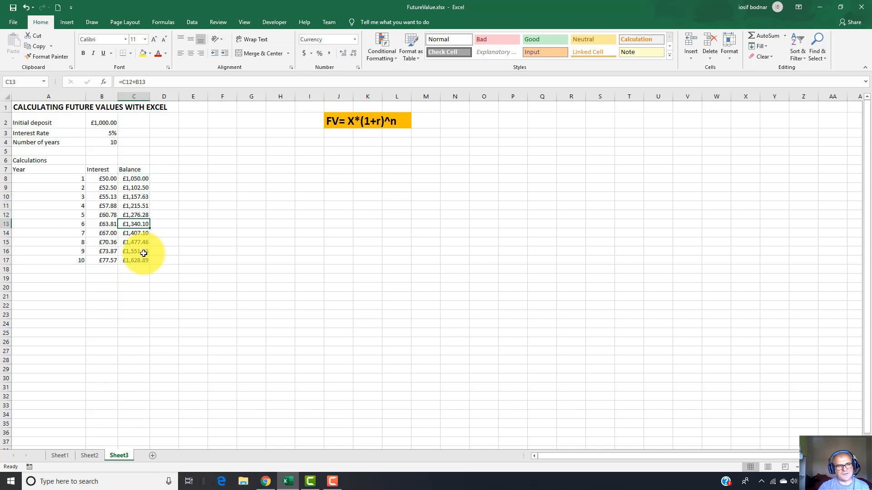
pyautogui.press('Down')
pyautogui.press('Down')
pyautogui.press('Down')
pyautogui.press('Down')
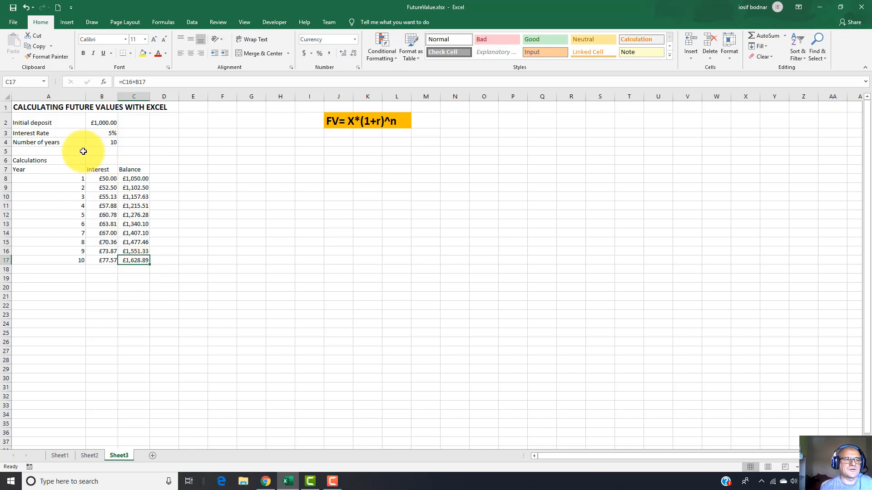
# Label cell A18, directly below the last year of the table, as Total
pyautogui.click(95, 123)
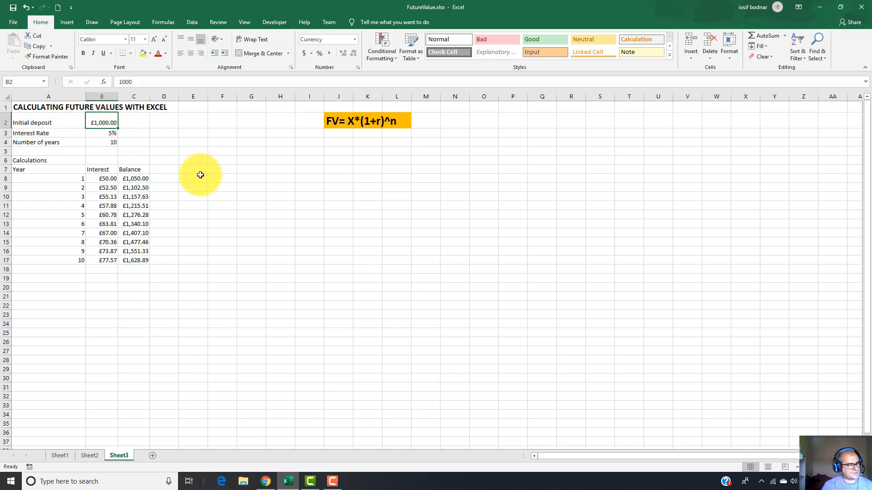
pyautogui.click(106, 270)
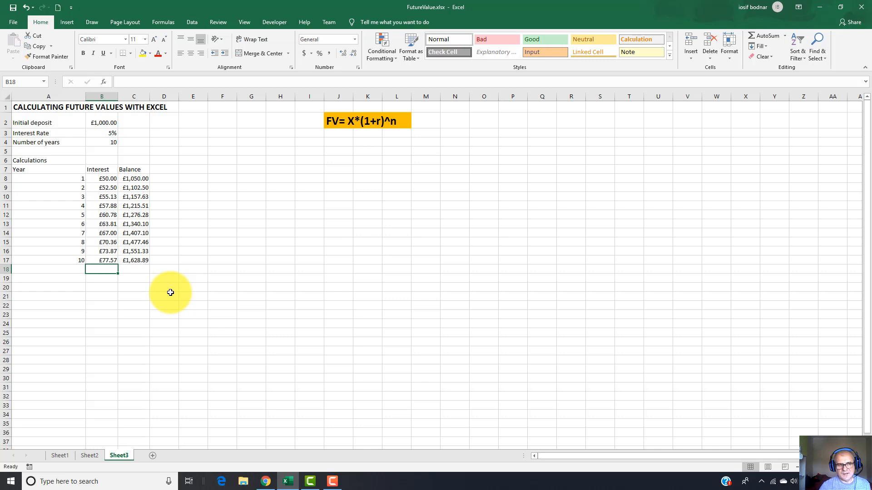
pyautogui.moveTo(108, 179); pyautogui.dragTo(107, 269)
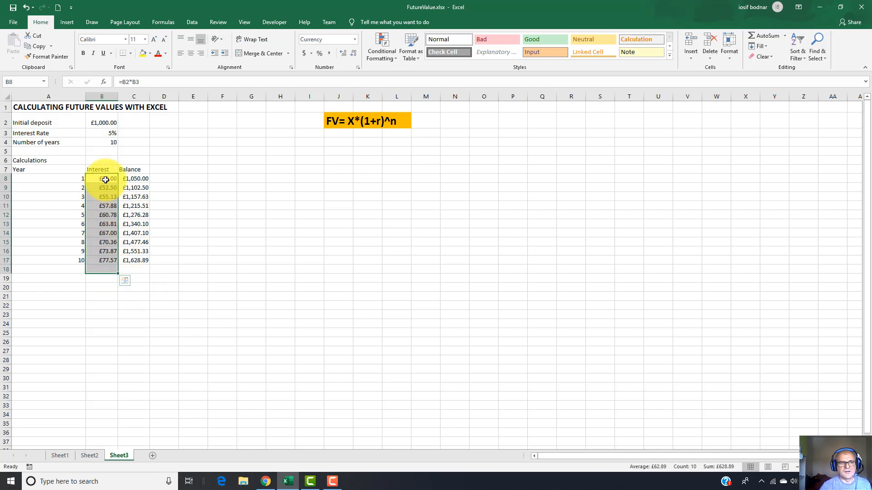
pyautogui.click(42, 269)
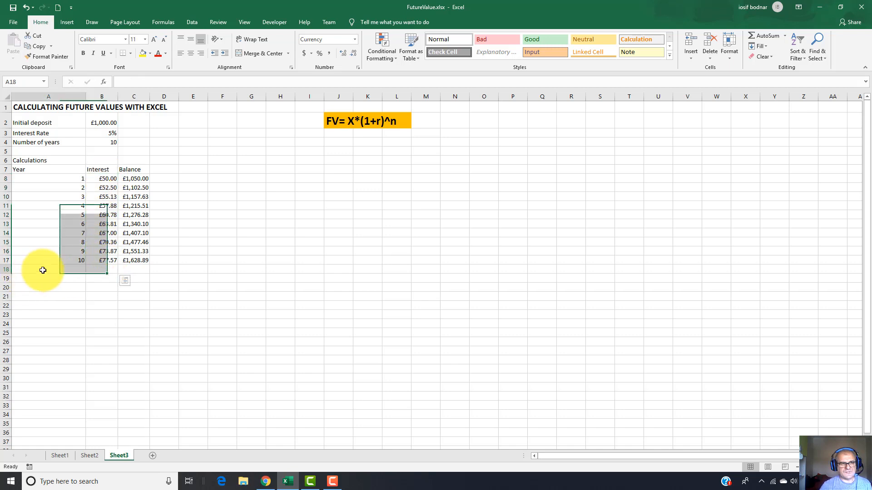
pyautogui.write('Tot')
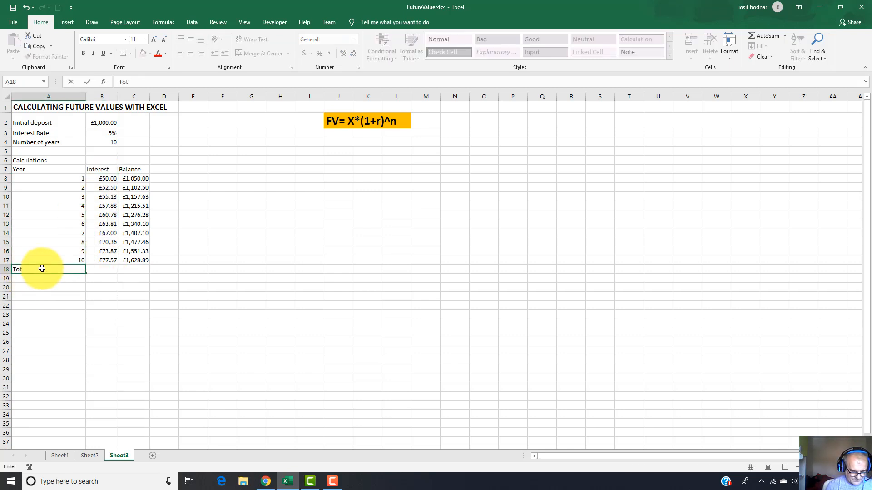
pyautogui.write('al')
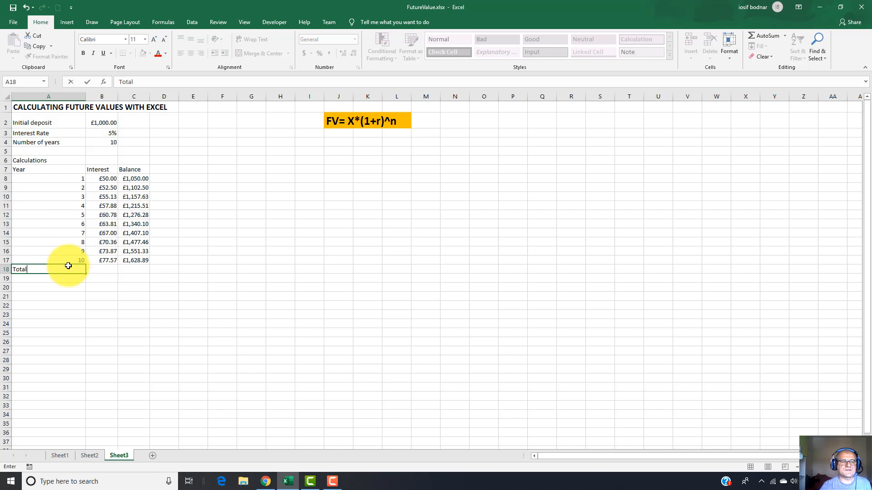
# Sum the yearly interest amounts B8:B17 in cell B18 with AutoSum
pyautogui.click(106, 268)
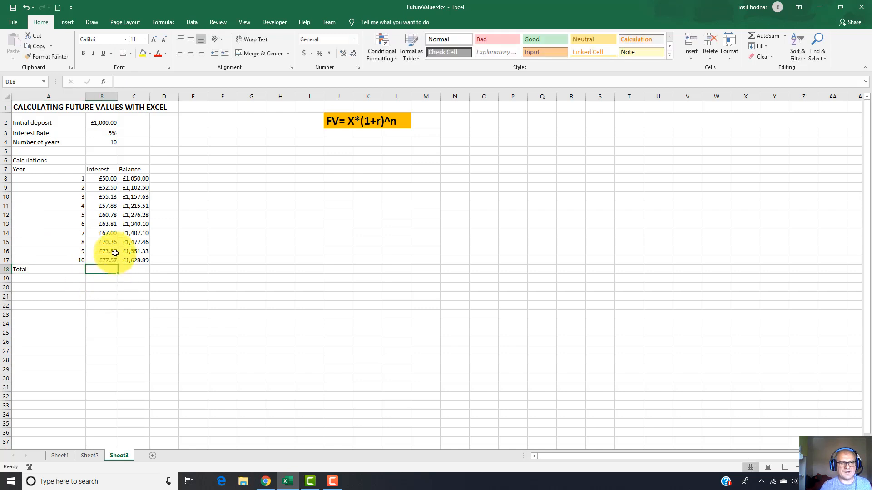
pyautogui.moveTo(104, 179); pyautogui.dragTo(107, 267)
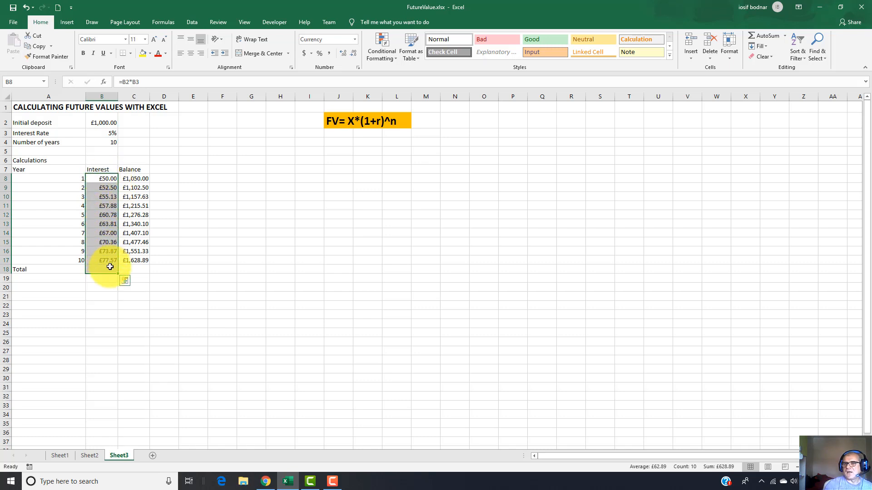
pyautogui.click(772, 37)
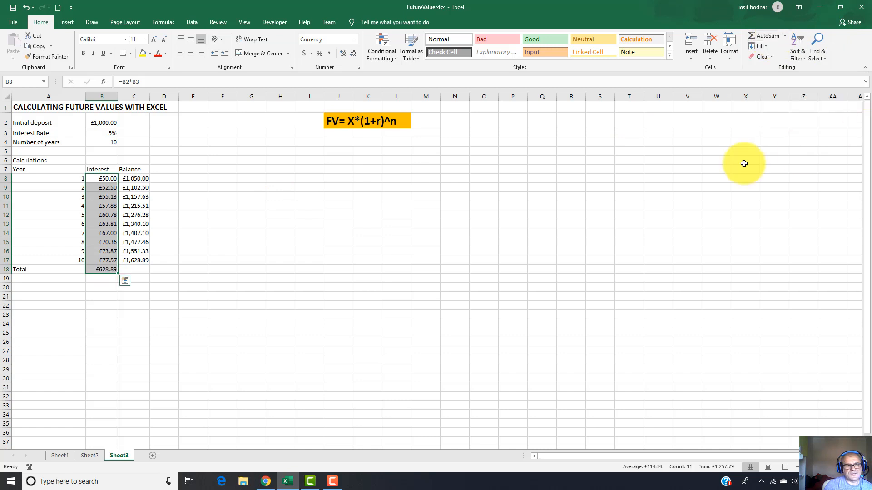
pyautogui.click(110, 272)
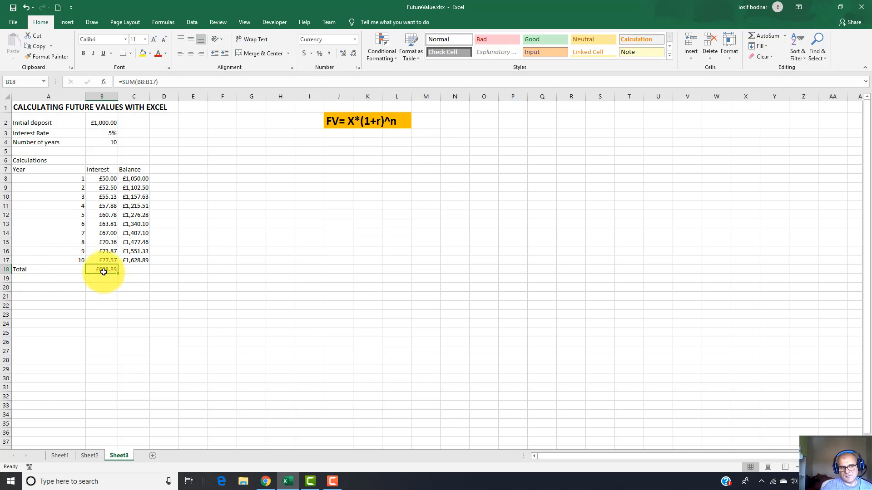
# Enter the formula =B2+B18 in cell D18 to add the initial deposit to the total interest
pyautogui.click(169, 270)
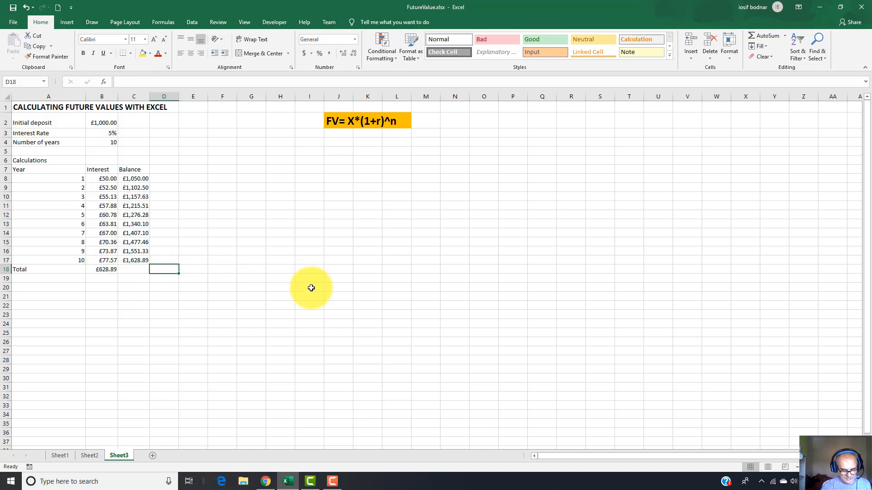
pyautogui.write('=')
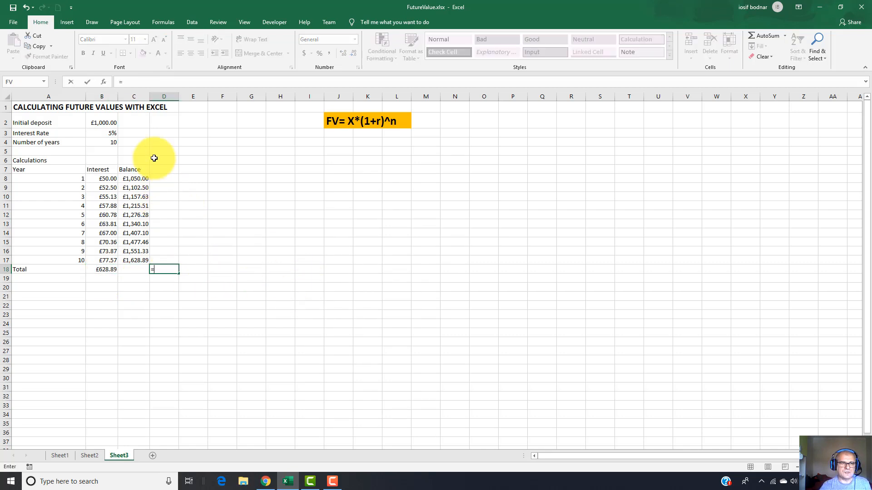
pyautogui.click(99, 121)
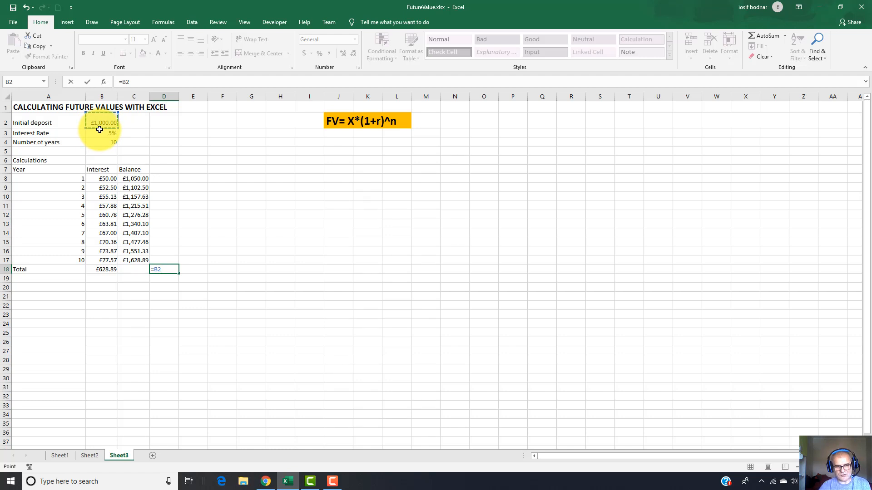
pyautogui.write('+')
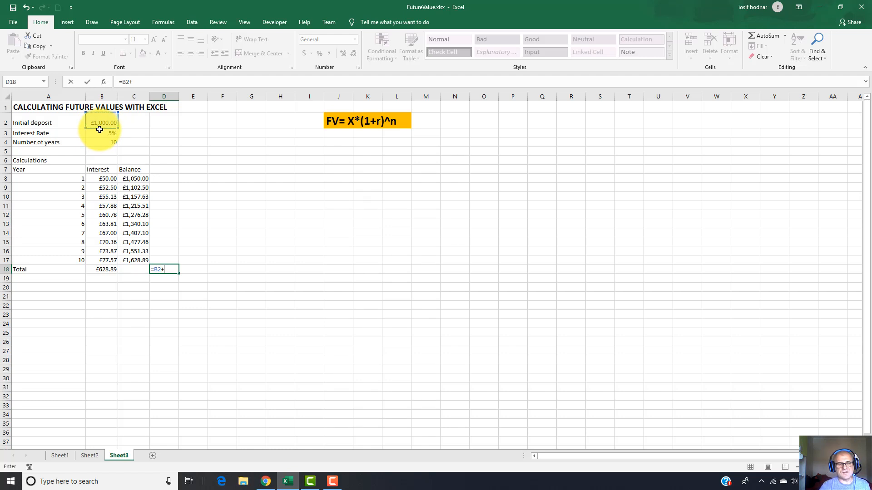
pyautogui.click(105, 271)
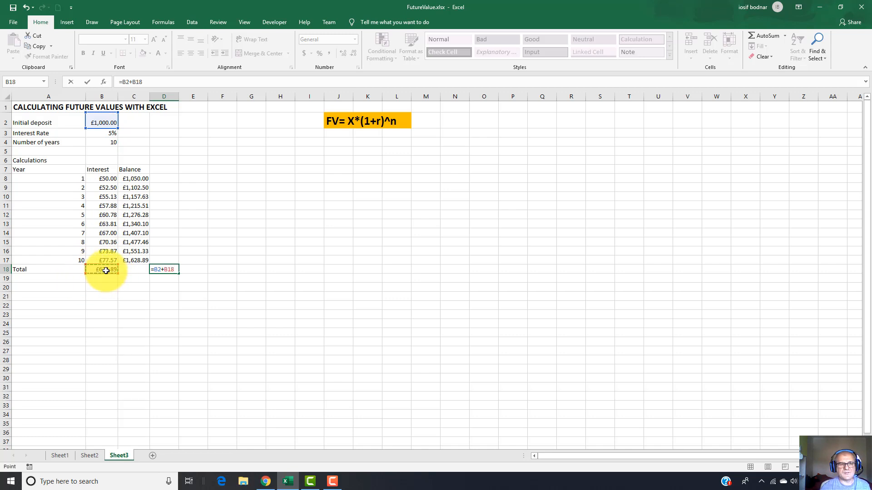
pyautogui.press('Return')
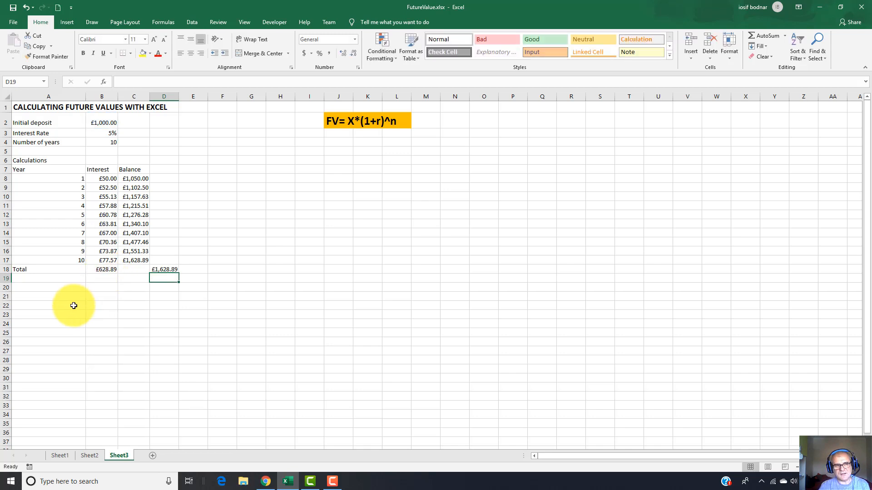
# Compare the deposit-plus-interest formula in D18 with the running balance formulas in column C, especially the final balance in C17
pyautogui.click(169, 268)
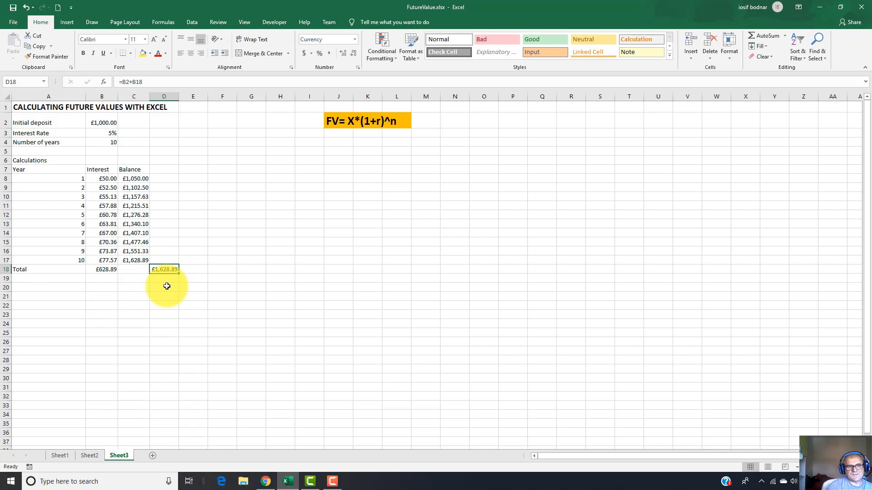
pyautogui.click(138, 261)
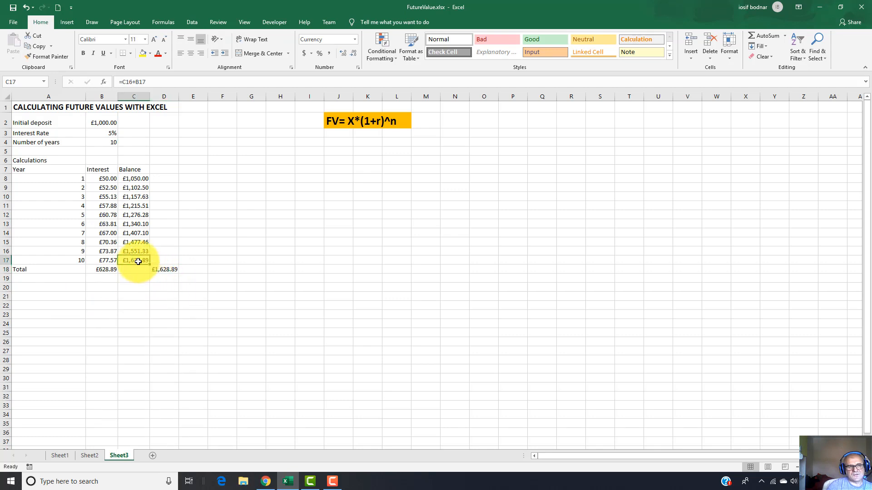
pyautogui.click(142, 178)
pyautogui.click(138, 187)
pyautogui.click(137, 197)
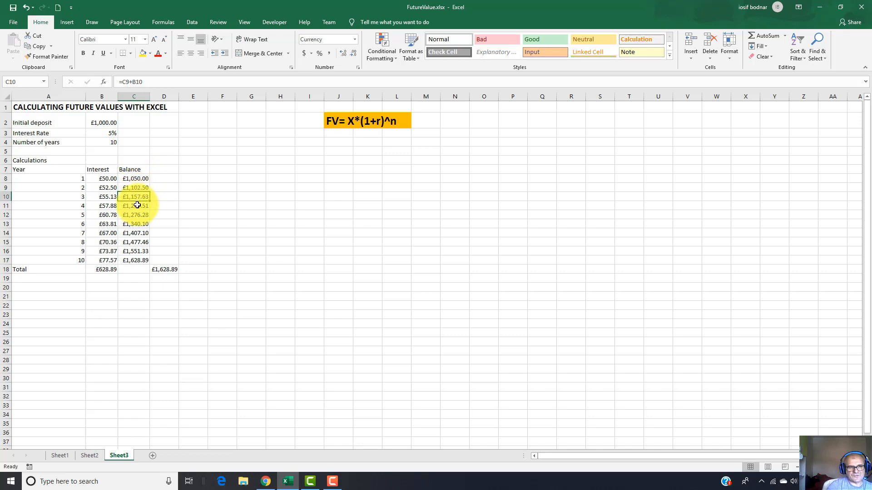
pyautogui.click(137, 206)
pyautogui.click(136, 215)
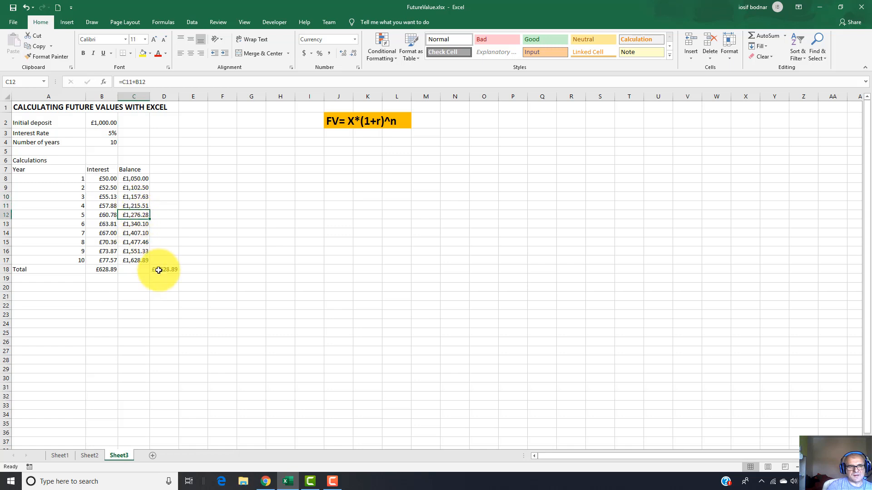
pyautogui.click(136, 262)
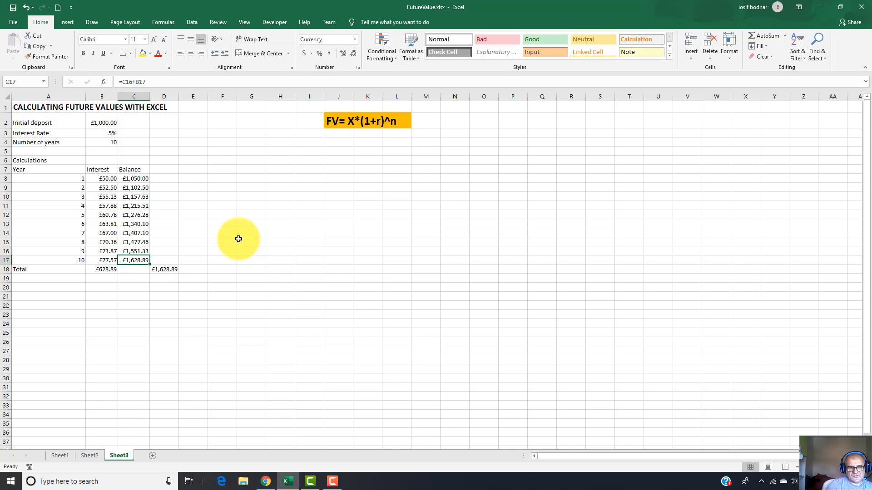
pyautogui.click(162, 269)
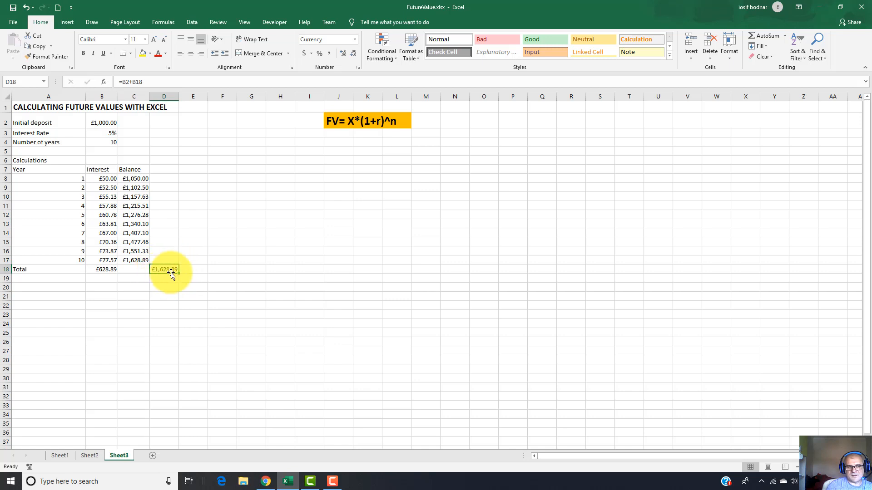
pyautogui.doubleClick(171, 270)
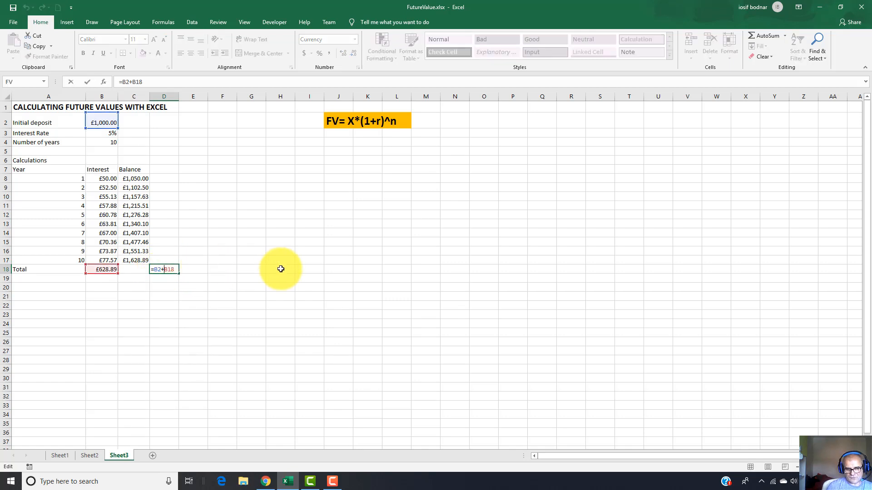
pyautogui.press('Return')
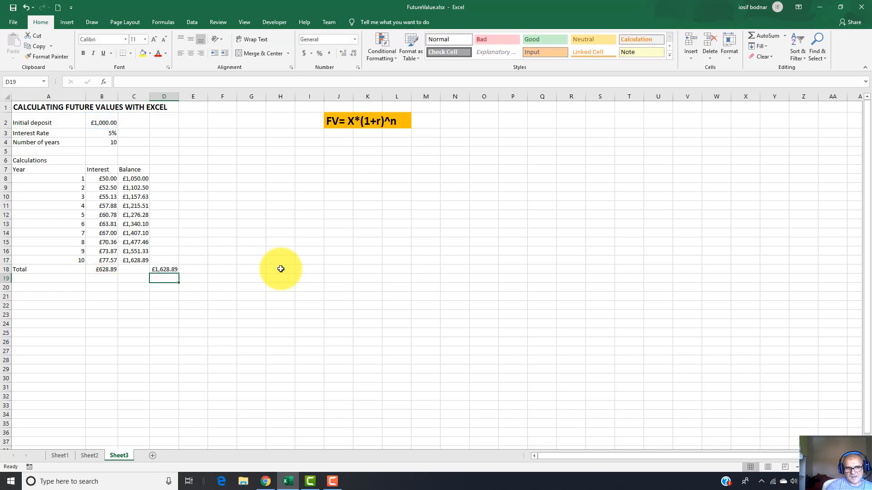
# Make the final balance in C17 and the deposit-plus-interest total in D18 bold
pyautogui.click(138, 261)
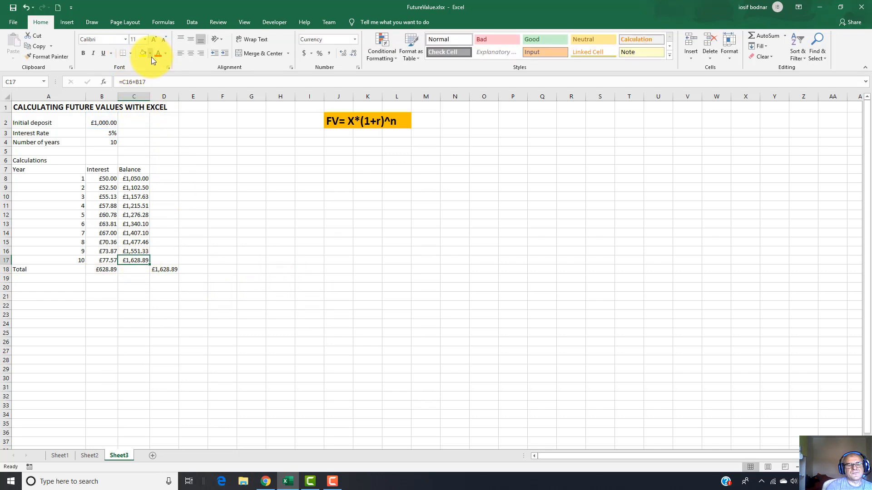
pyautogui.click(83, 54)
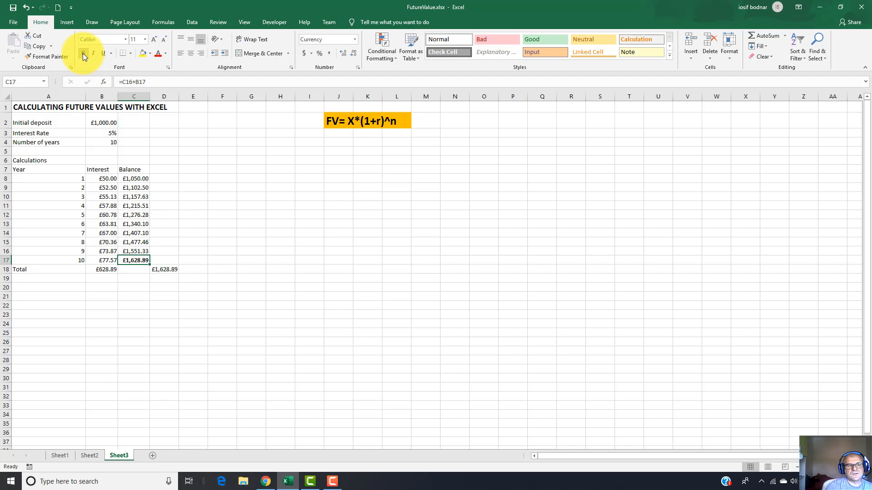
pyautogui.click(163, 269)
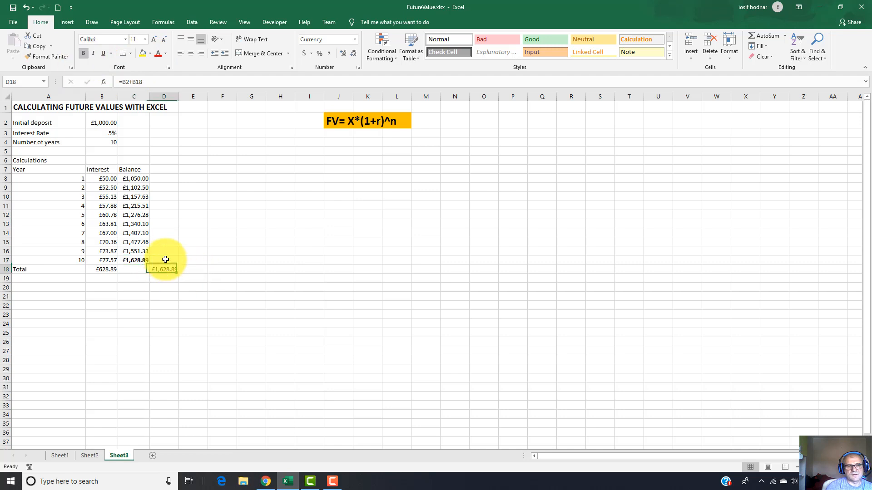
pyautogui.click(83, 54)
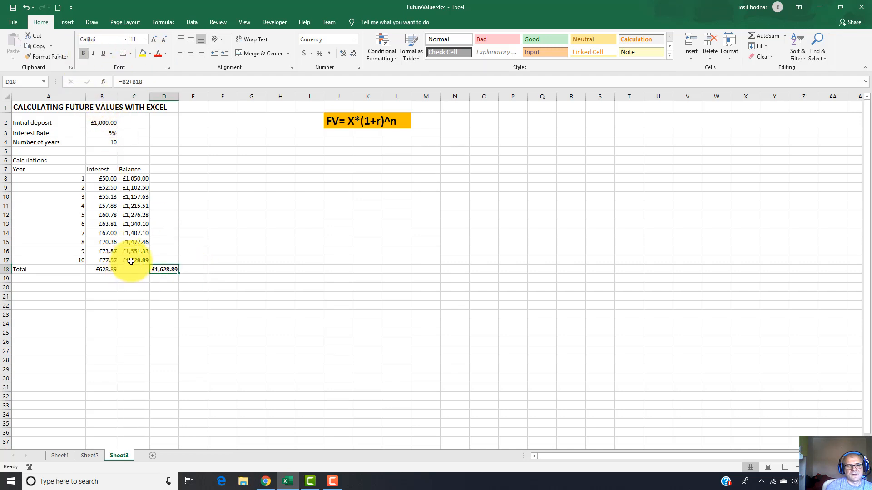
# Highlight the final balance in C17 and the total in D18 with a gold fill colour
pyautogui.click(131, 261)
pyautogui.click(150, 54)
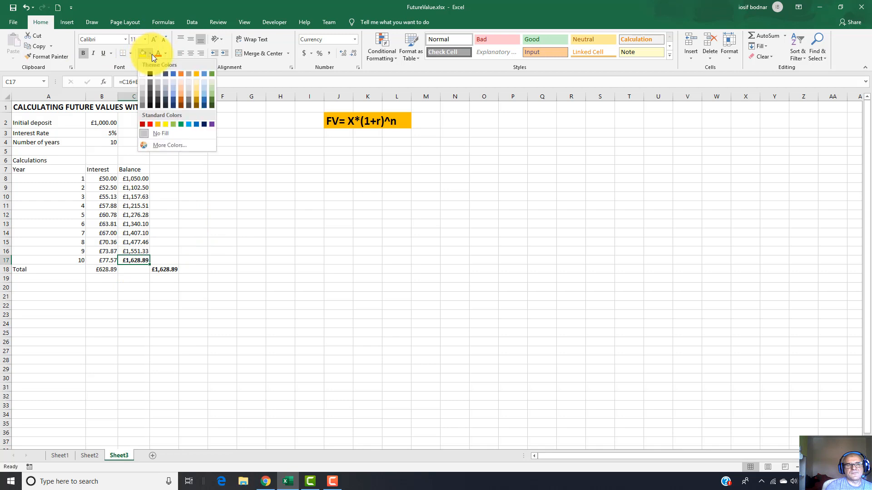
pyautogui.click(195, 74)
pyautogui.click(168, 269)
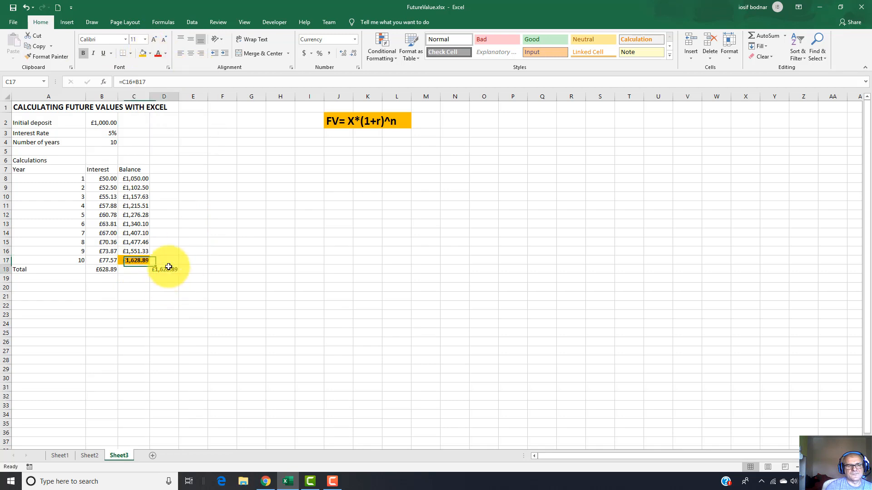
pyautogui.click(142, 54)
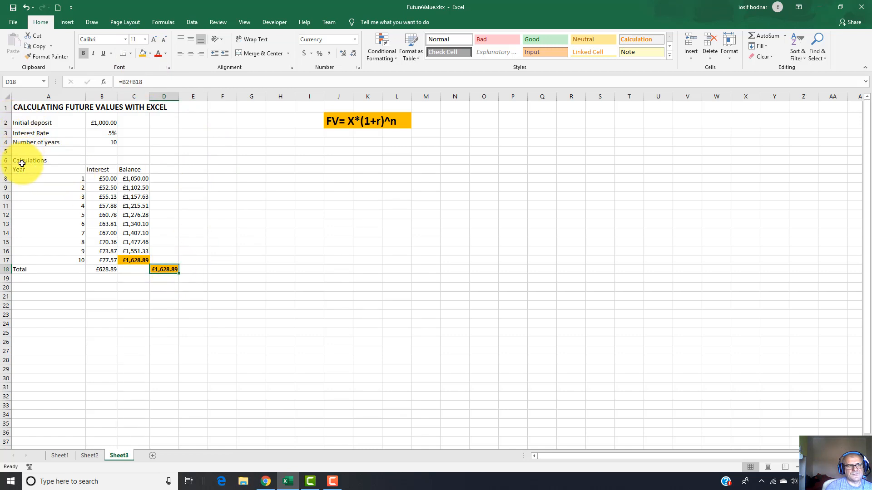
# Make the Year, Interest and Balance headings in A7:C7 bold
pyautogui.moveTo(18, 171); pyautogui.dragTo(130, 171)
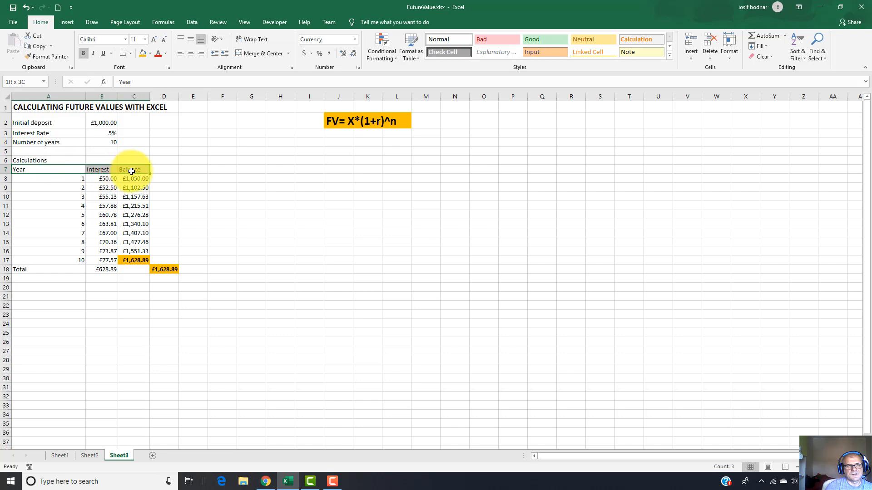
pyautogui.click(82, 53)
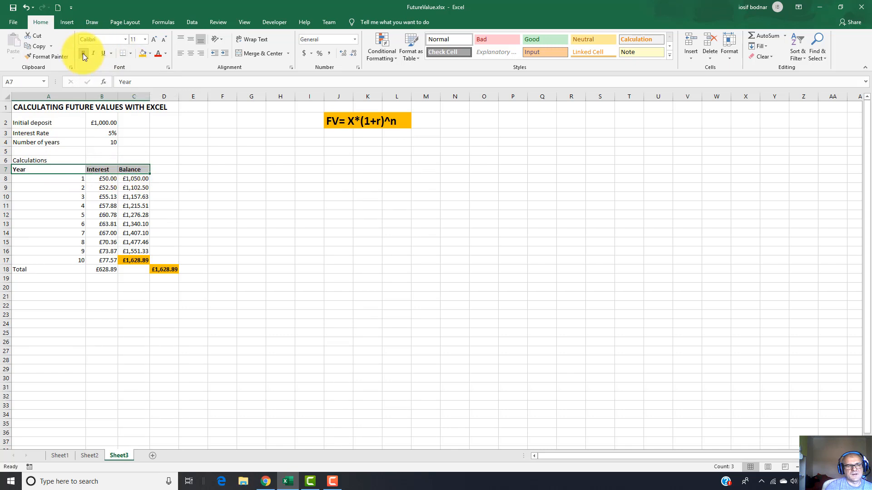
pyautogui.click(166, 169)
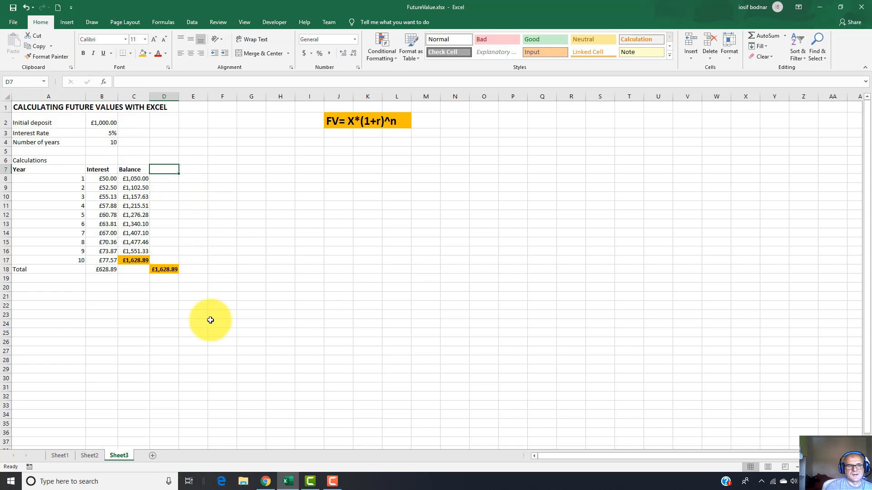
# Insert a blank row above row 5, directly below the Number of years row
pyautogui.click(6, 151)
pyautogui.rightClick(8, 151)
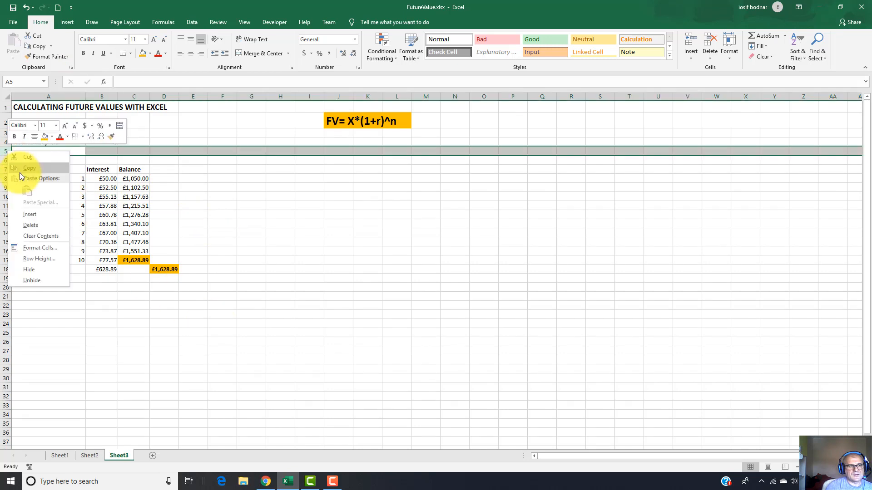
pyautogui.click(37, 214)
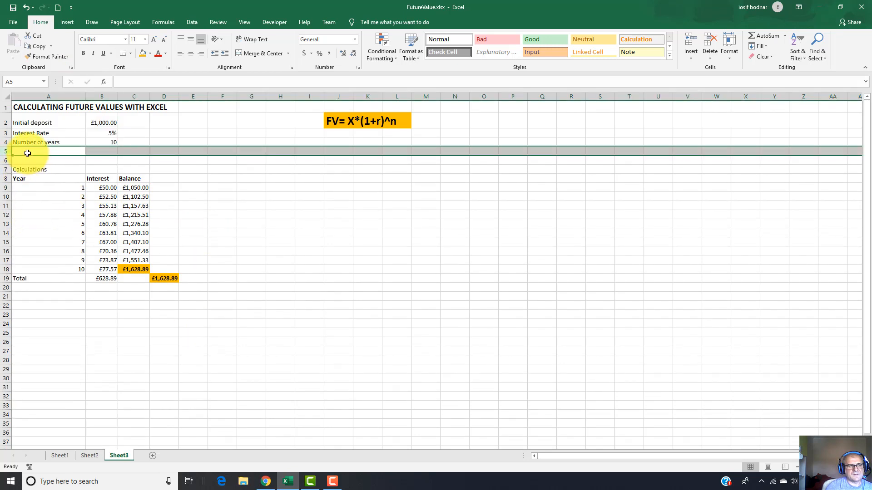
# Label A5 "Future Value after 10 years" and widen column A to fit the text
pyautogui.click(27, 152)
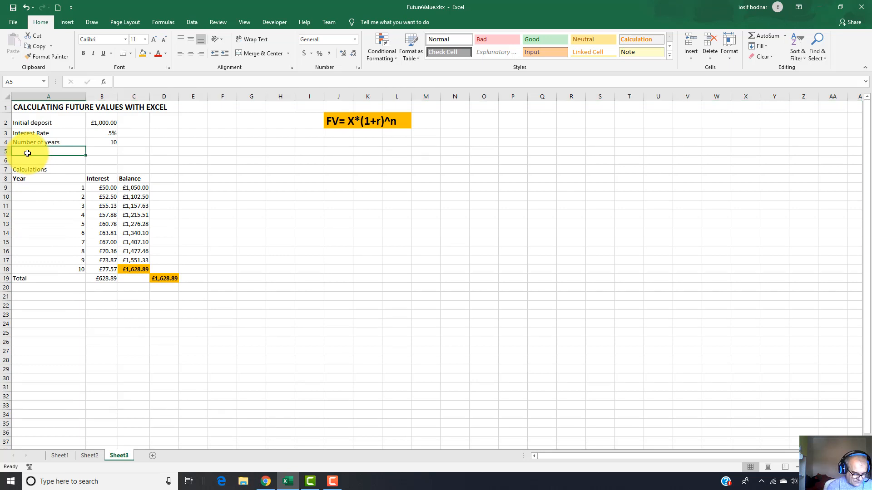
pyautogui.write('Future Va')
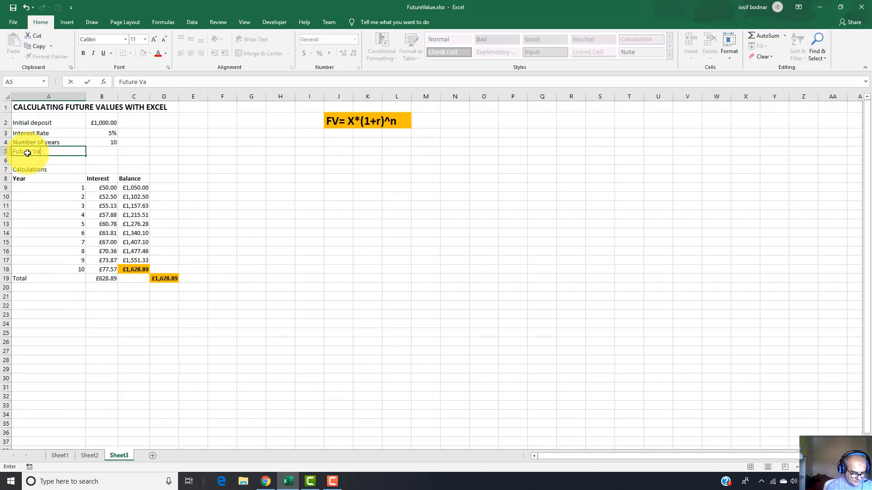
pyautogui.write('lue after ')
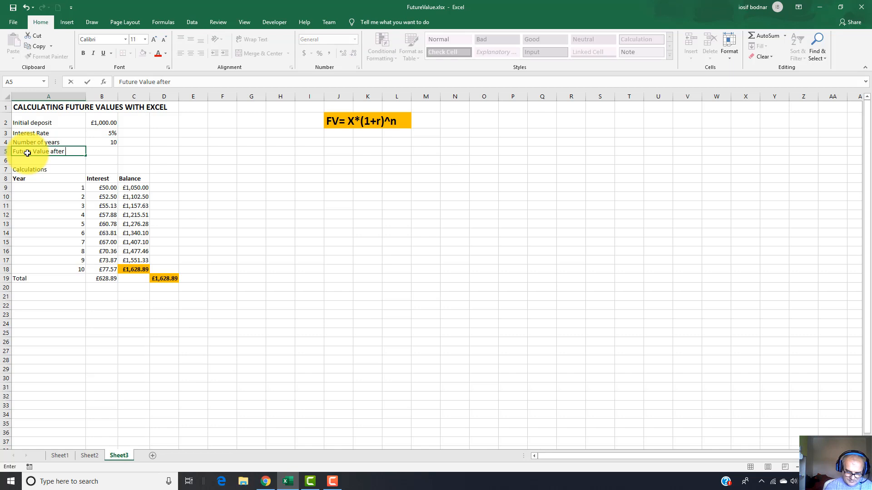
pyautogui.write('10 years')
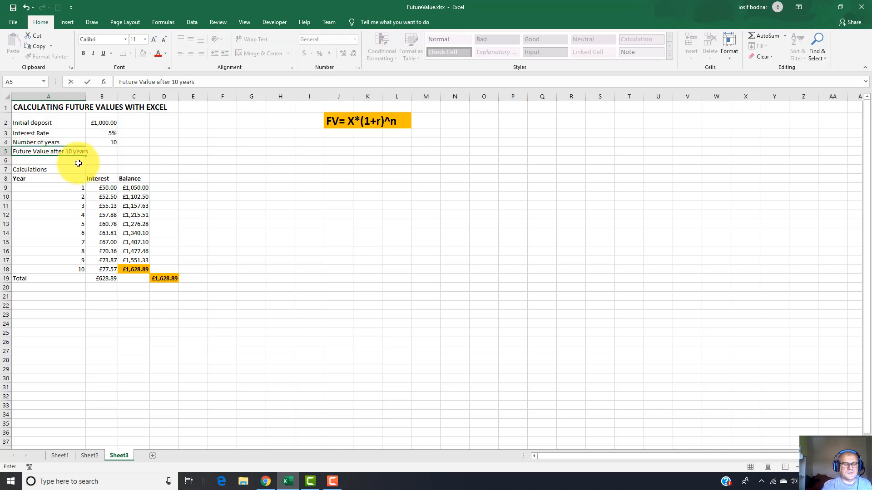
pyautogui.press('Return')
pyautogui.moveTo(86, 96)
pyautogui.mouseDown()
pyautogui.moveTo(137, 96)
pyautogui.moveTo(94, 99)
pyautogui.mouseUp()
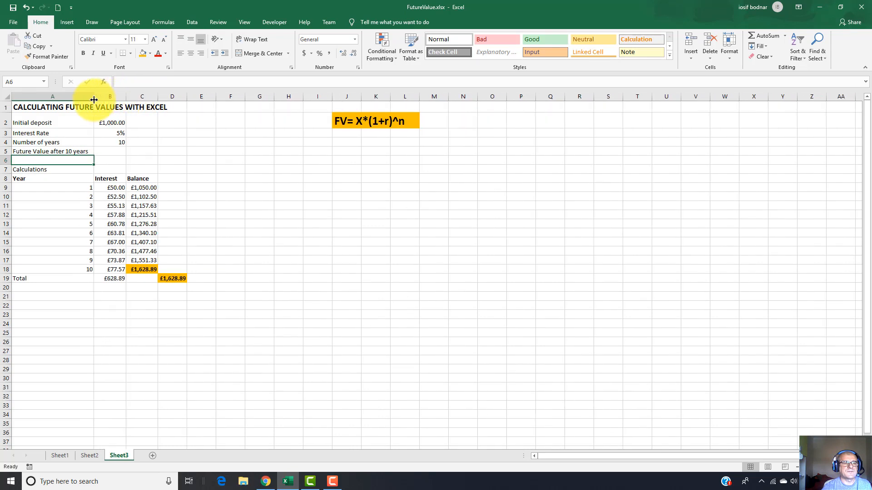
# Calculate the future value in B5 following the formula in J2, using =B2*(1+B3)^10
pyautogui.click(107, 154)
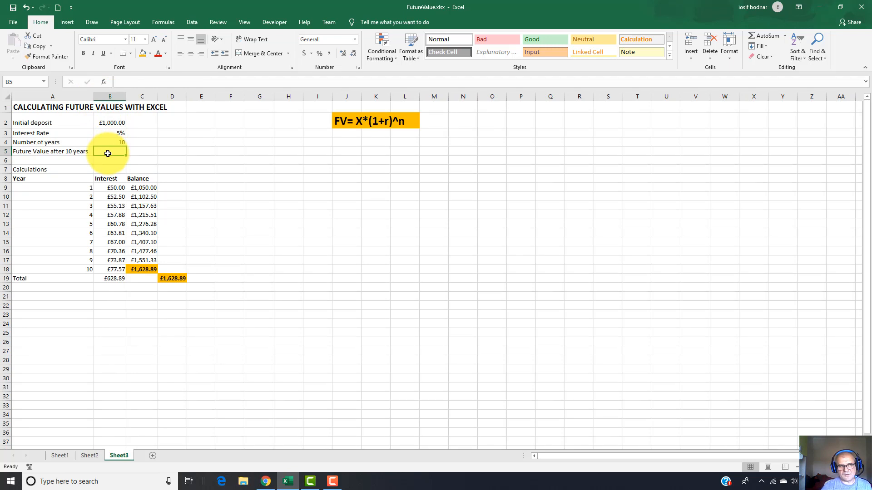
pyautogui.click(107, 122)
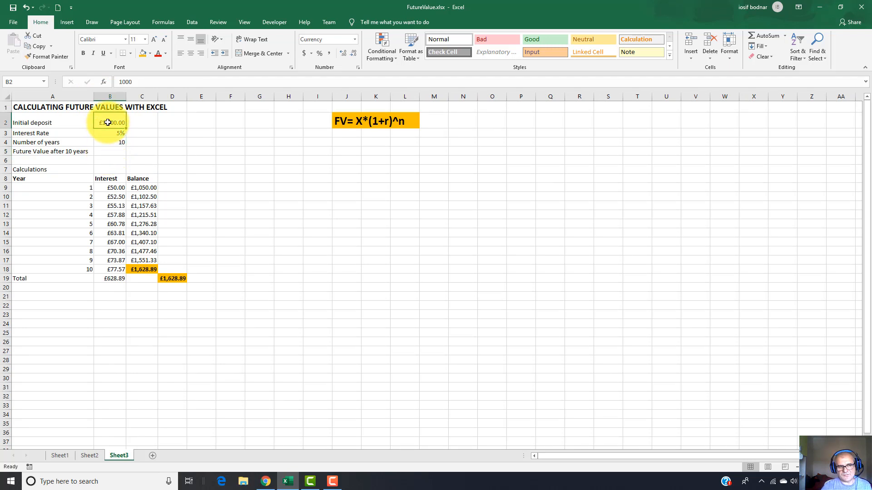
pyautogui.click(110, 151)
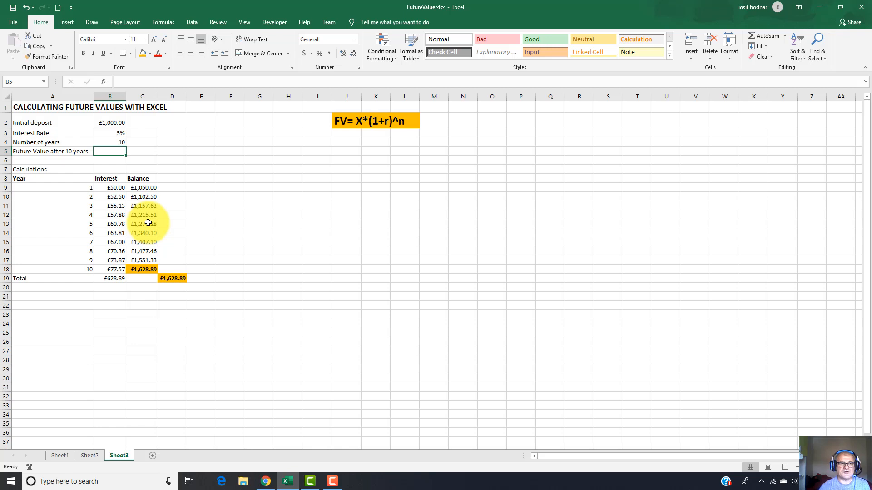
pyautogui.click(335, 118)
pyautogui.moveTo(335, 118); pyautogui.dragTo(408, 121)
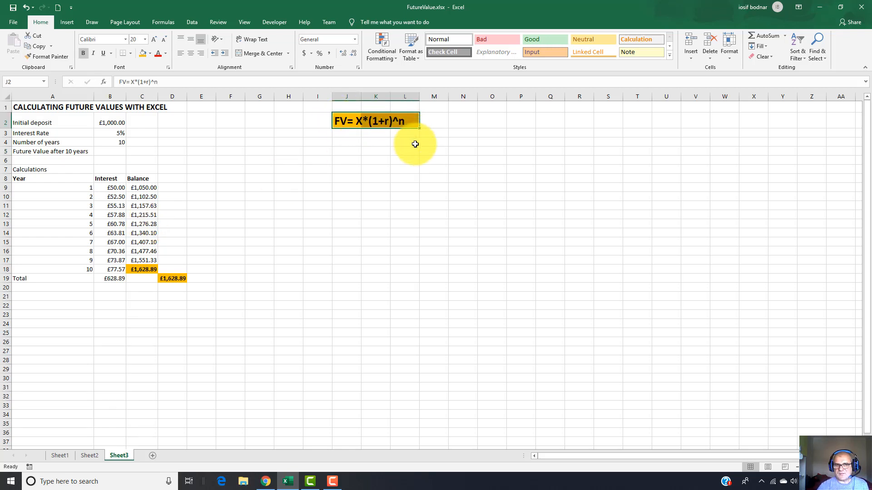
pyautogui.click(367, 135)
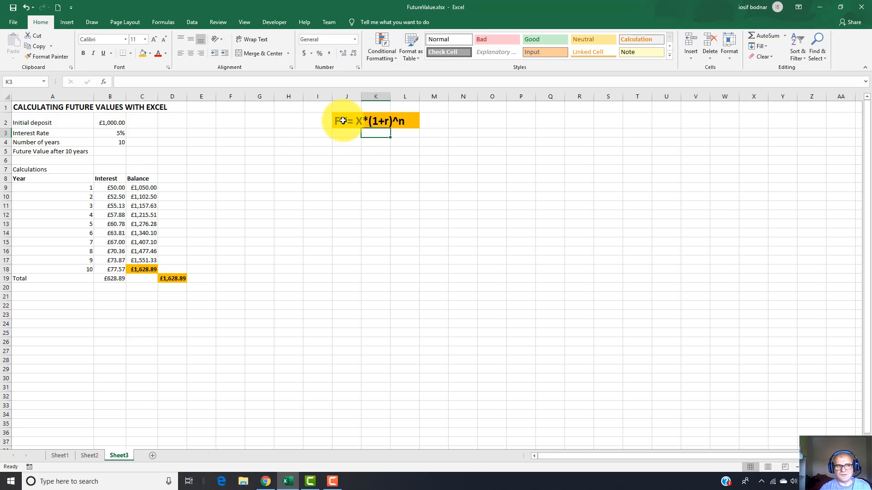
pyautogui.click(114, 153)
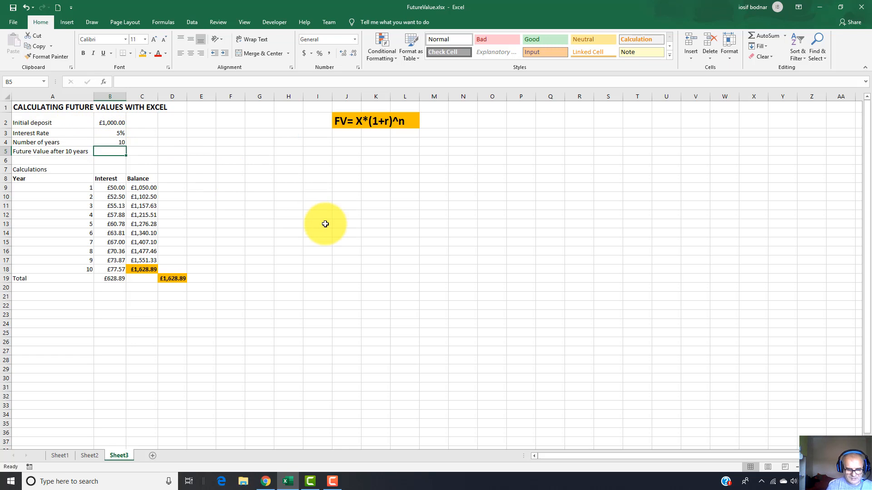
pyautogui.write('=')
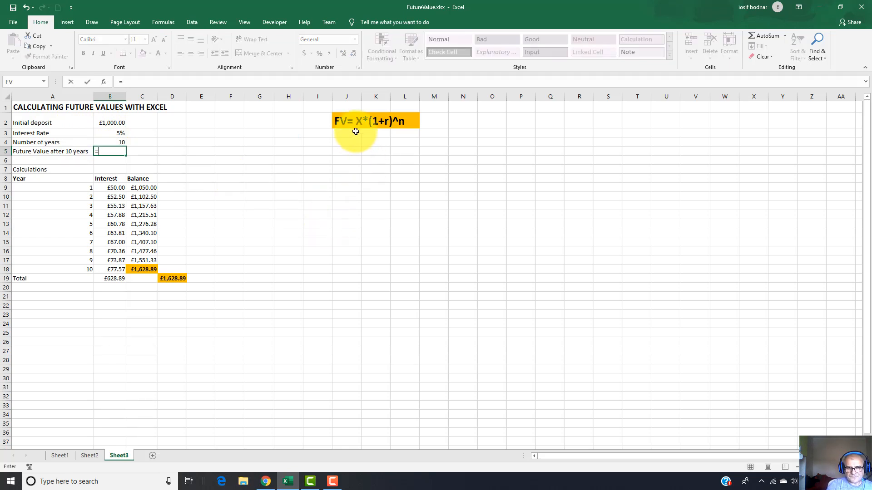
pyautogui.click(112, 123)
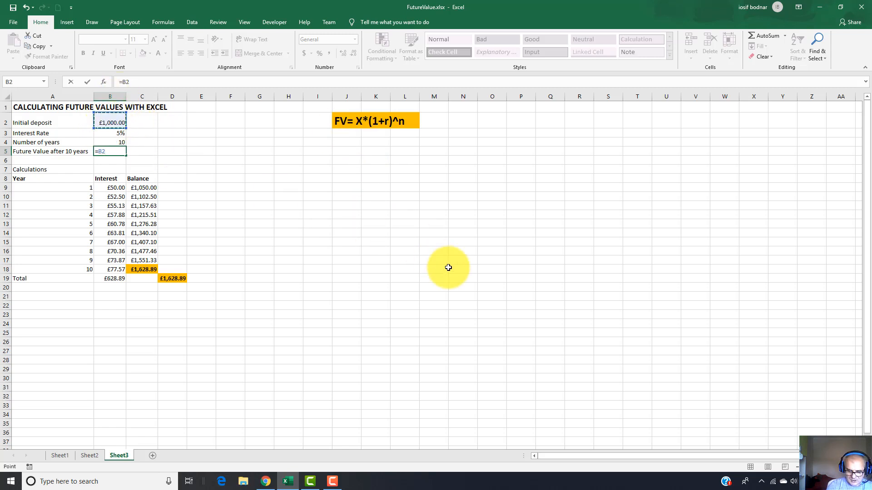
pyautogui.write('*')
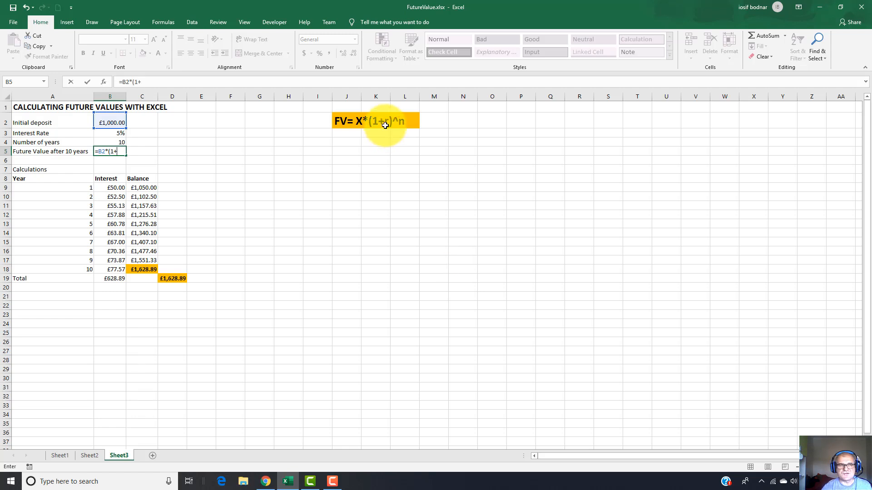
pyautogui.click(106, 133)
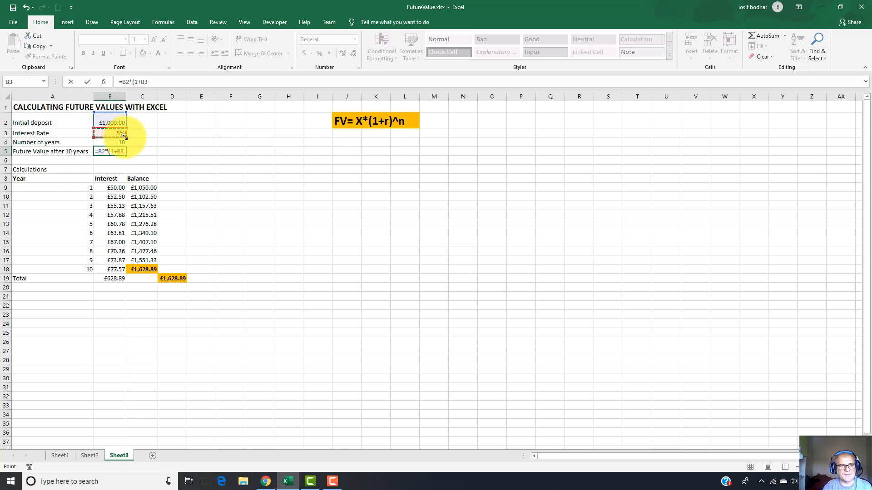
pyautogui.write(')^')
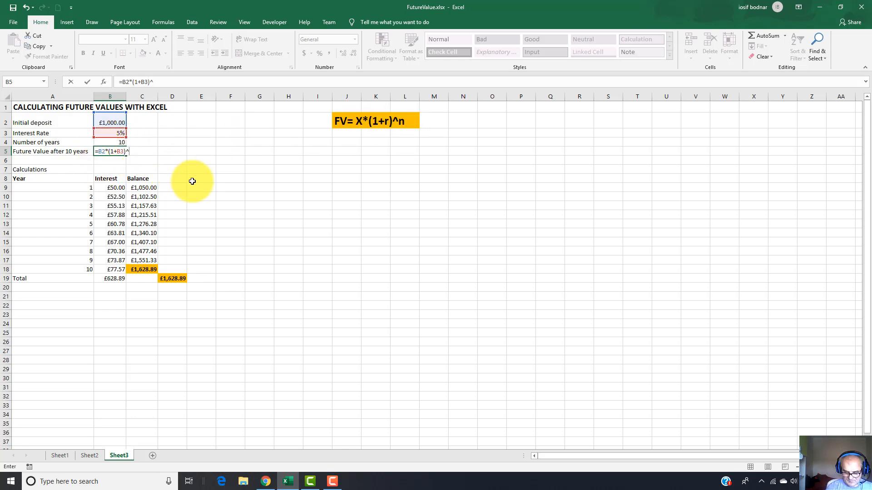
pyautogui.write('10')
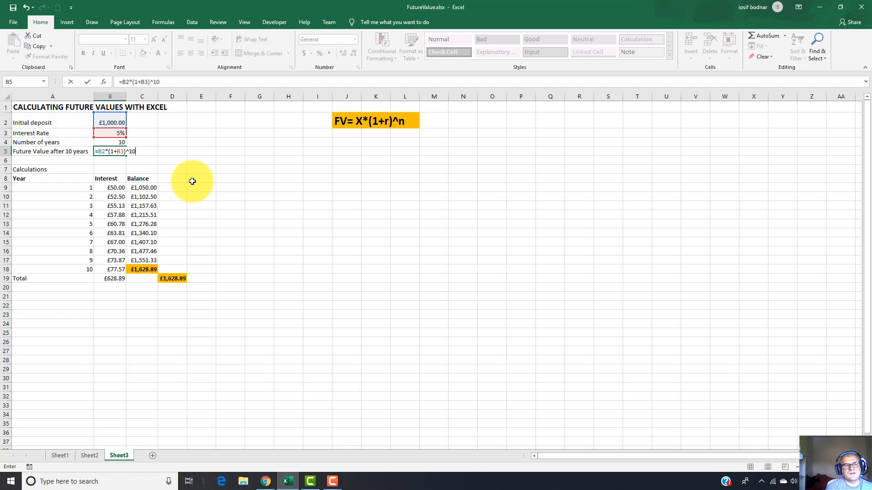
pyautogui.press('Return')
# Make the future value in B5 bold with a gold fill, and compare it with C18 and D19
pyautogui.click(111, 151)
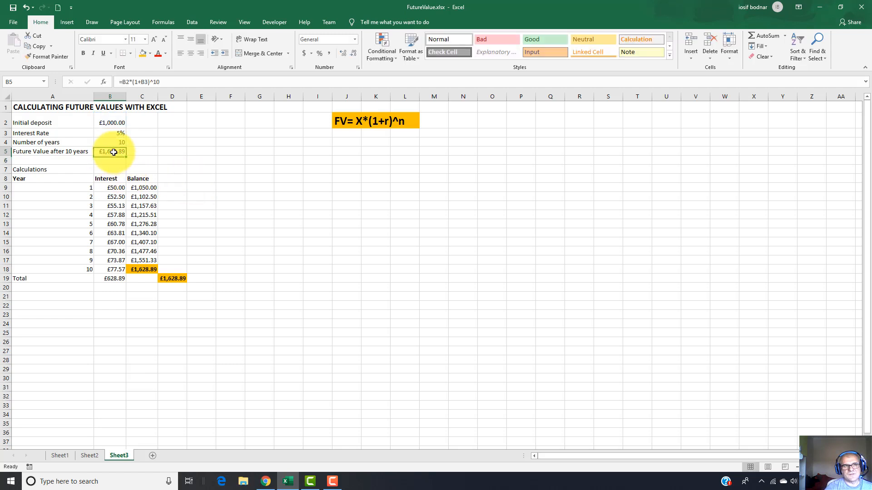
pyautogui.click(86, 53)
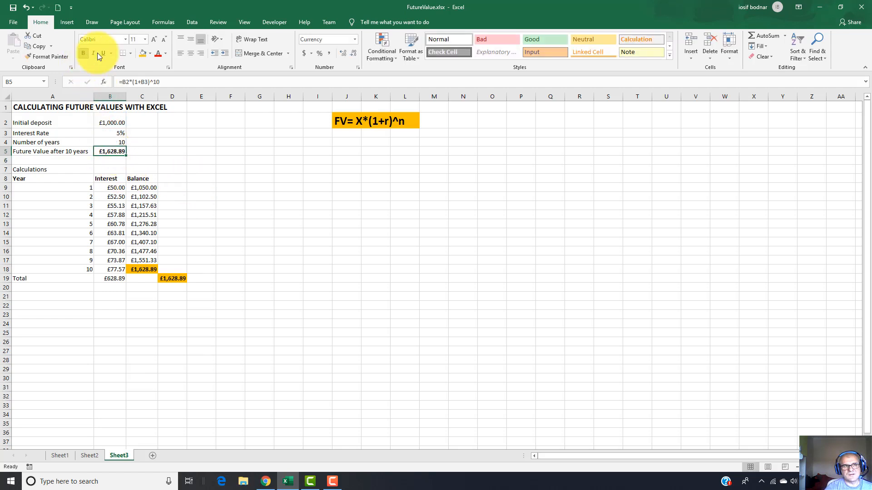
pyautogui.click(145, 53)
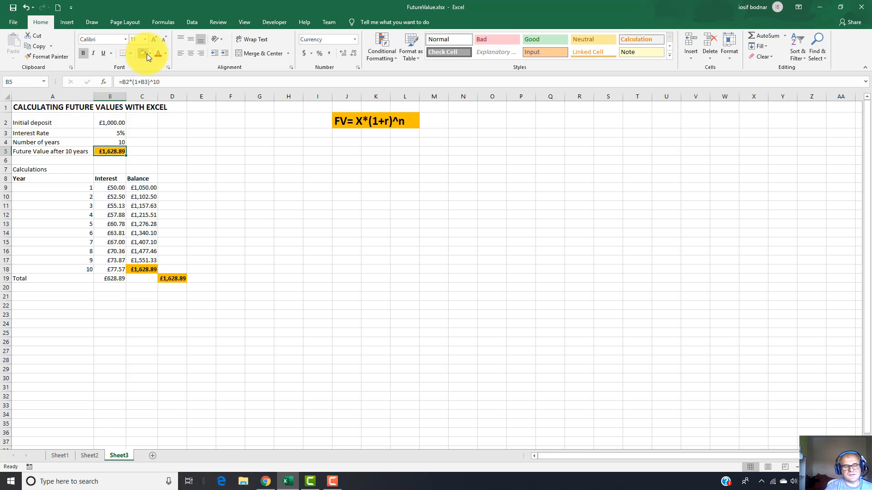
pyautogui.click(145, 270)
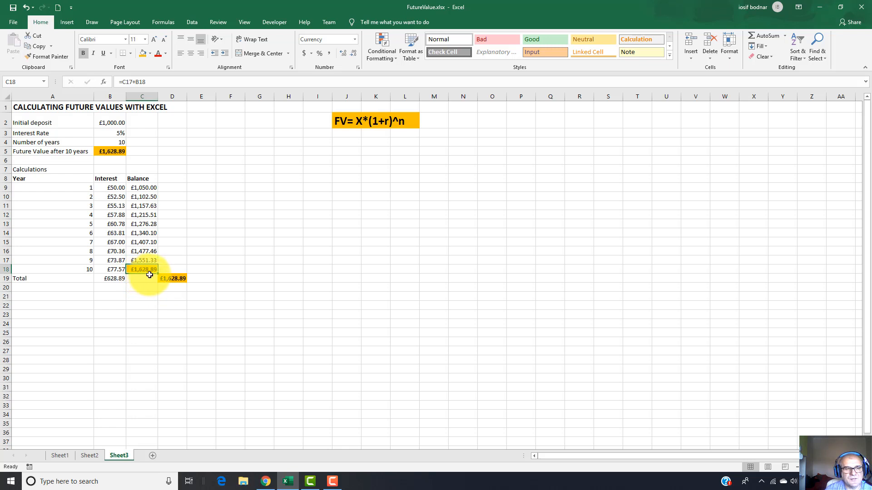
pyautogui.click(109, 151)
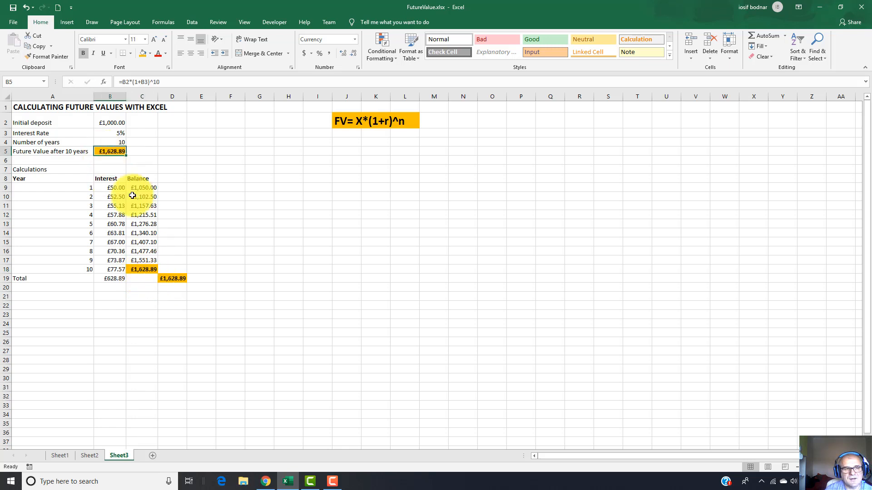
pyautogui.click(176, 280)
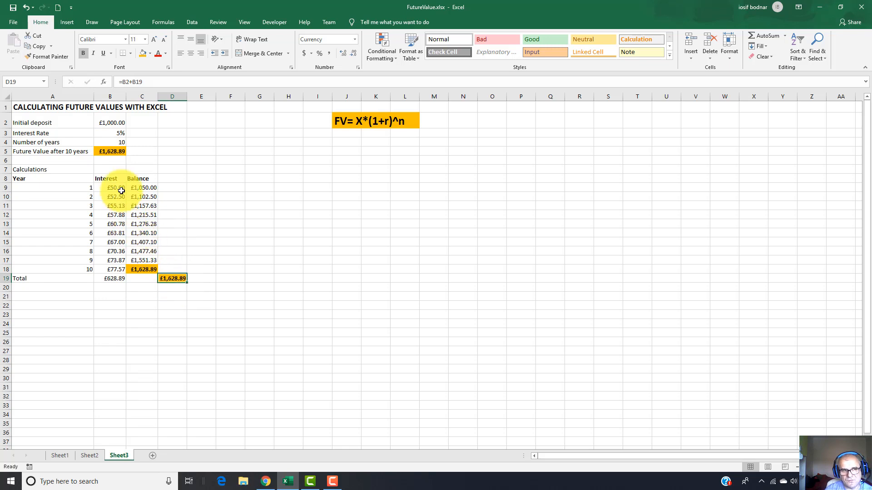
pyautogui.click(118, 155)
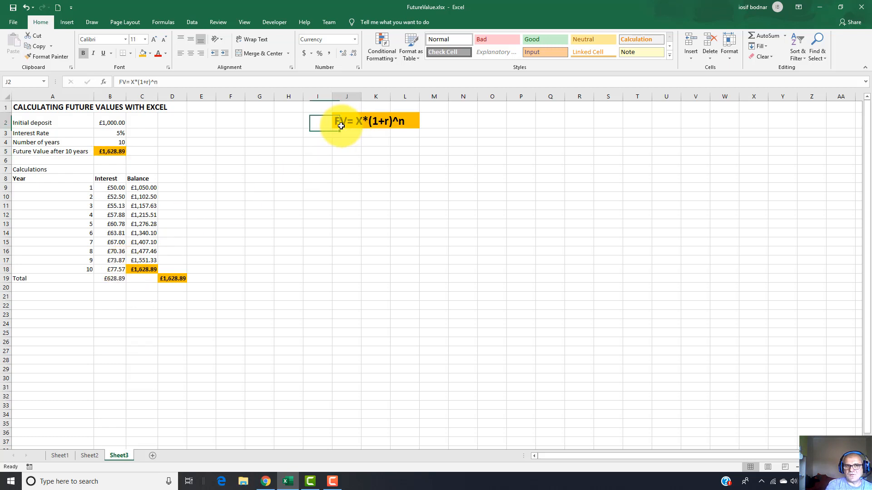
# Widen column D slightly to make room for a new column of values beside Balance
pyautogui.click(169, 179)
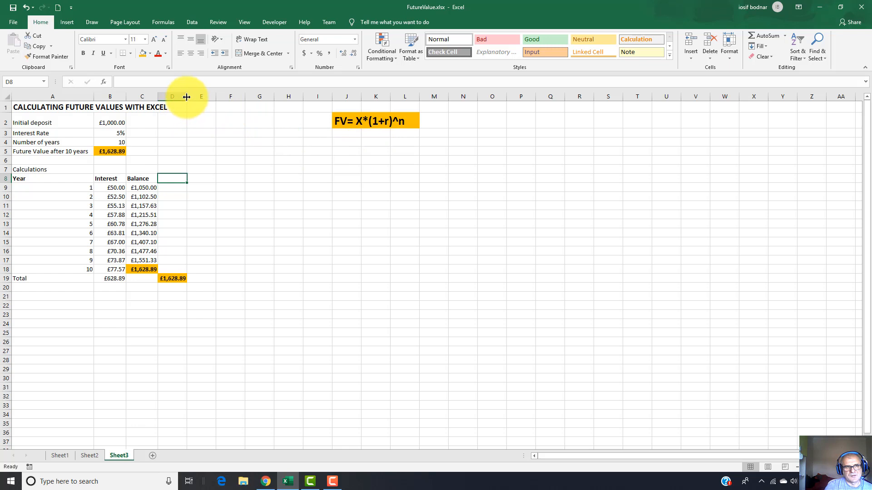
pyautogui.moveTo(191, 96); pyautogui.dragTo(194, 97)
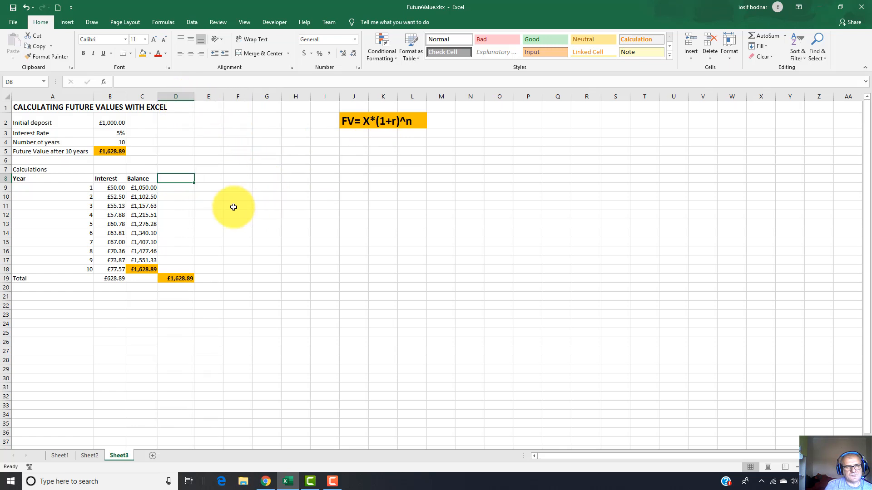
pyautogui.click(173, 189)
pyautogui.click(170, 198)
pyautogui.click(170, 216)
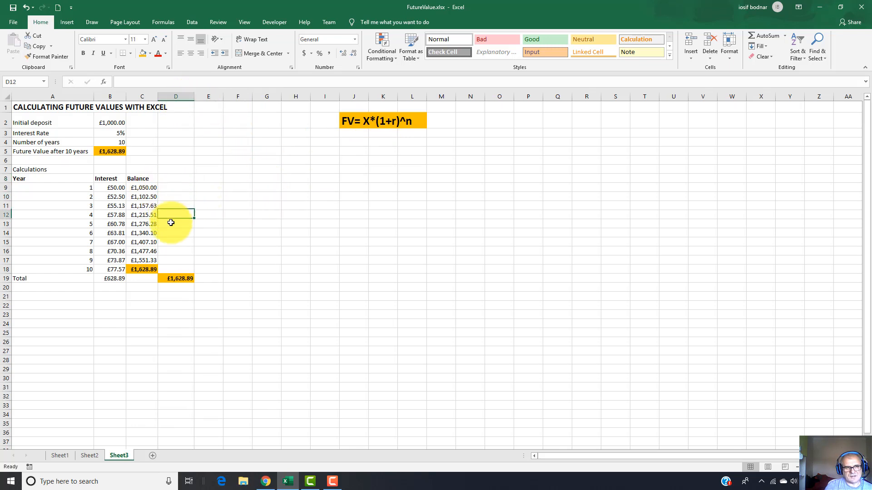
# Add the bold heading "Future Values" in D8 and widen column D further to fit it
pyautogui.click(182, 179)
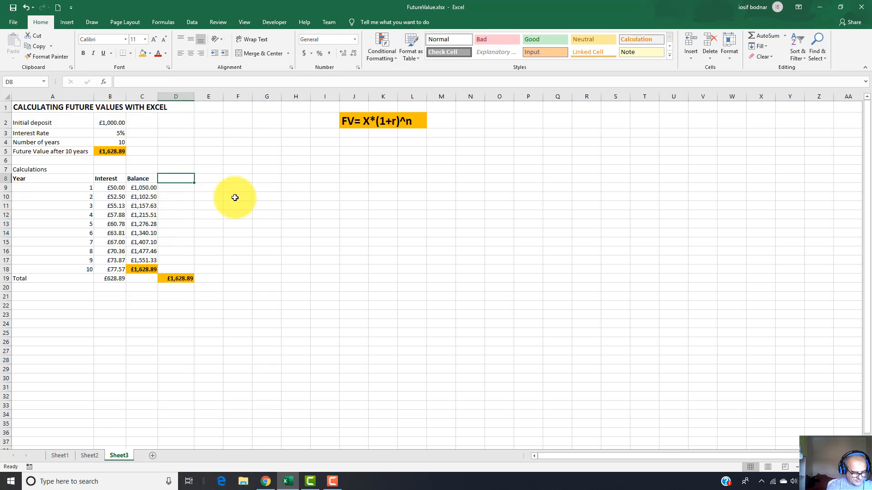
pyautogui.write('Futur')
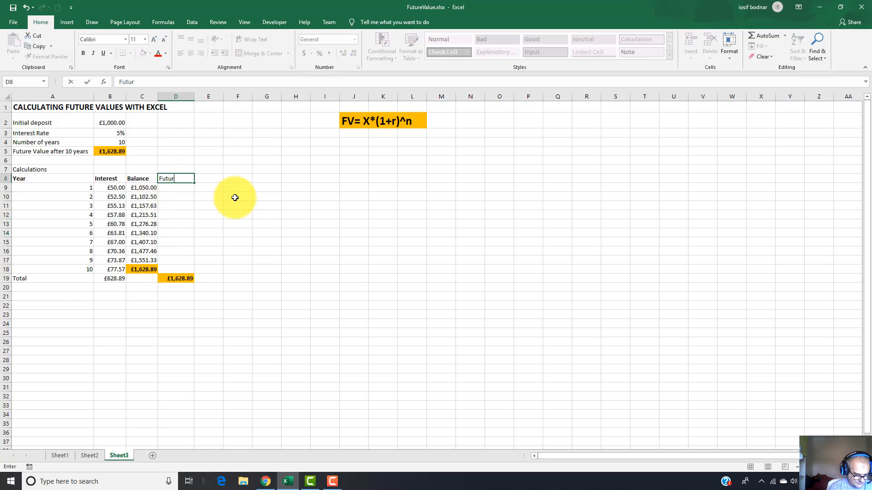
pyautogui.write('e Vlues')
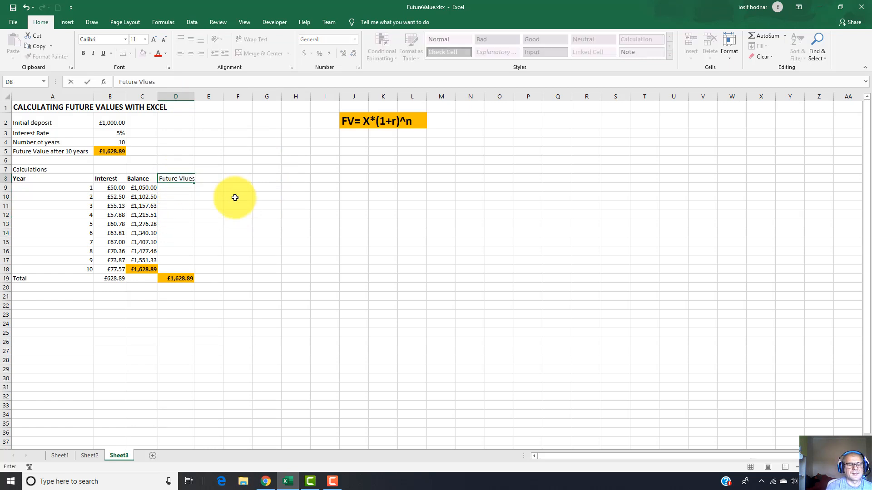
pyautogui.click(186, 177)
pyautogui.hotkey('ctrl', 'b')
pyautogui.doubleClick(186, 177)
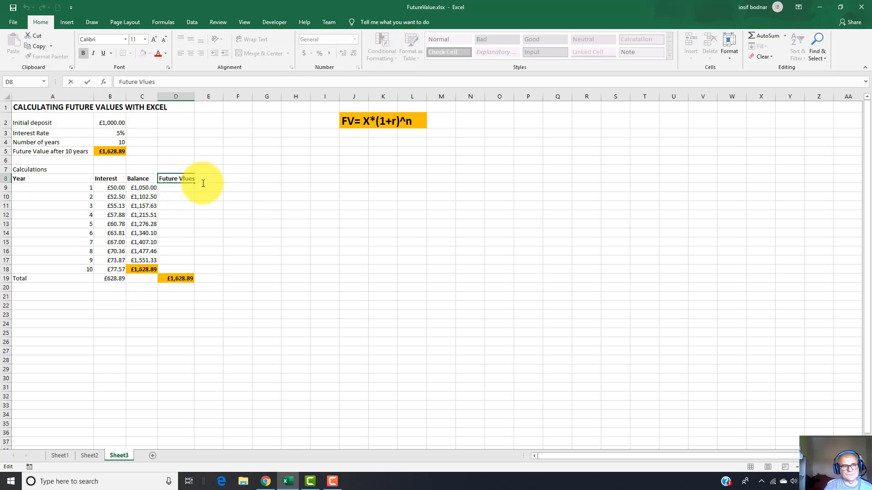
pyautogui.write('a')
pyautogui.click(173, 189)
pyautogui.moveTo(194, 97); pyautogui.dragTo(200, 97)
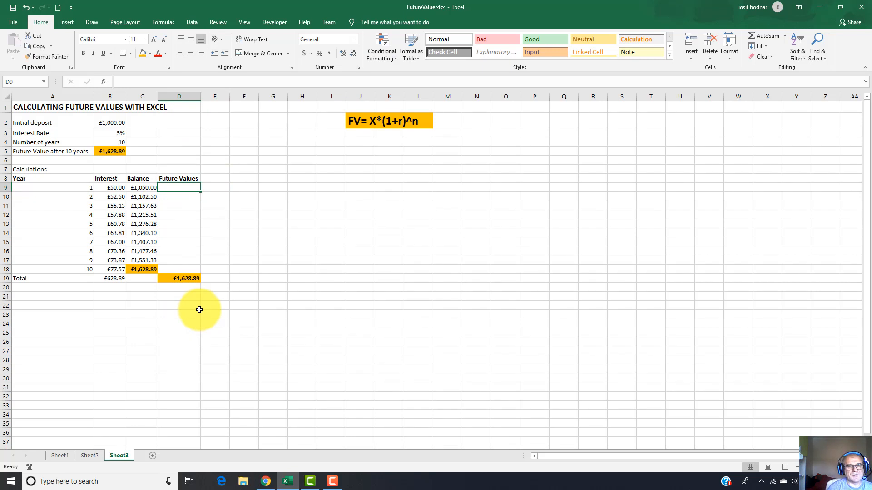
# Calculate the year 1 future value in D9 from the deposit and interest rate, using =B2*(1+B3)^1
pyautogui.write('=')
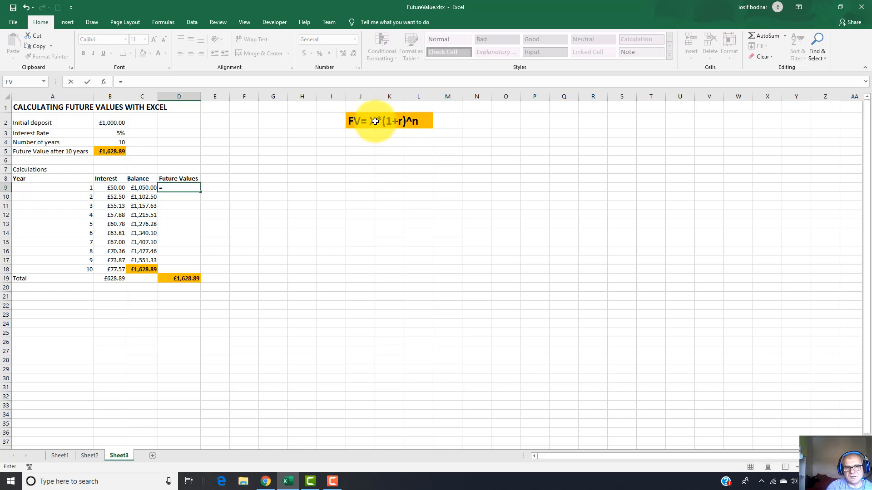
pyautogui.click(111, 123)
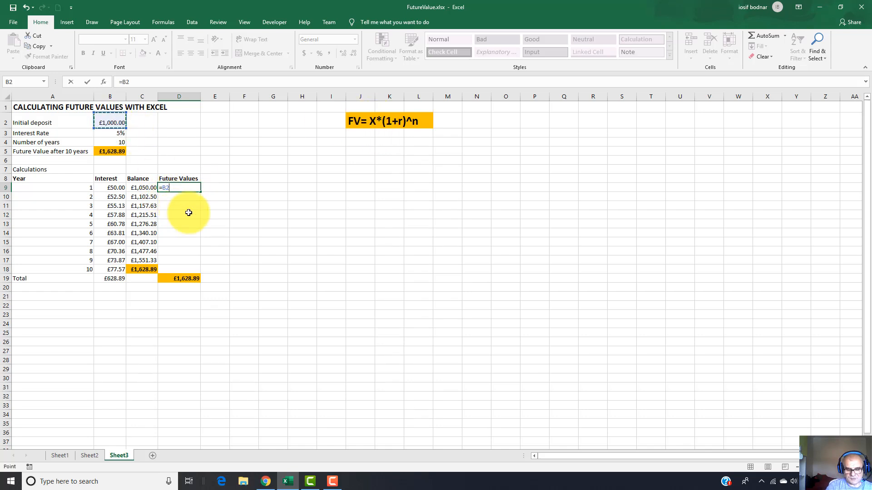
pyautogui.write('*')
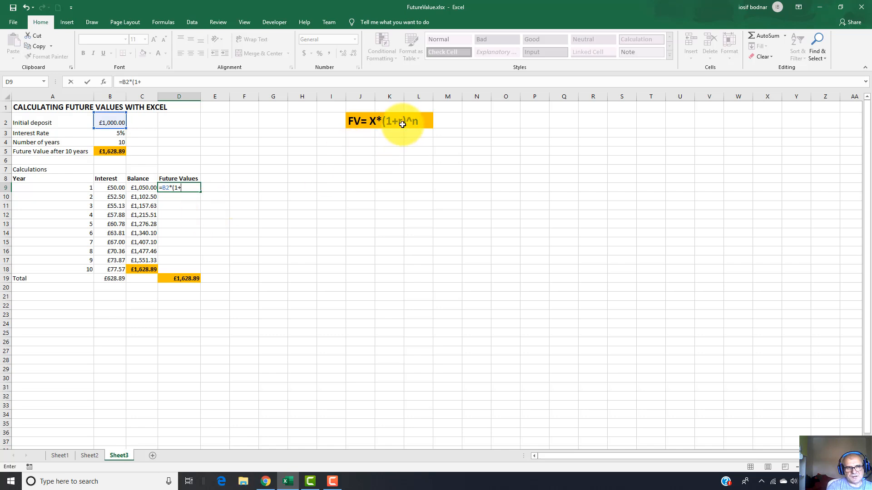
pyautogui.click(107, 132)
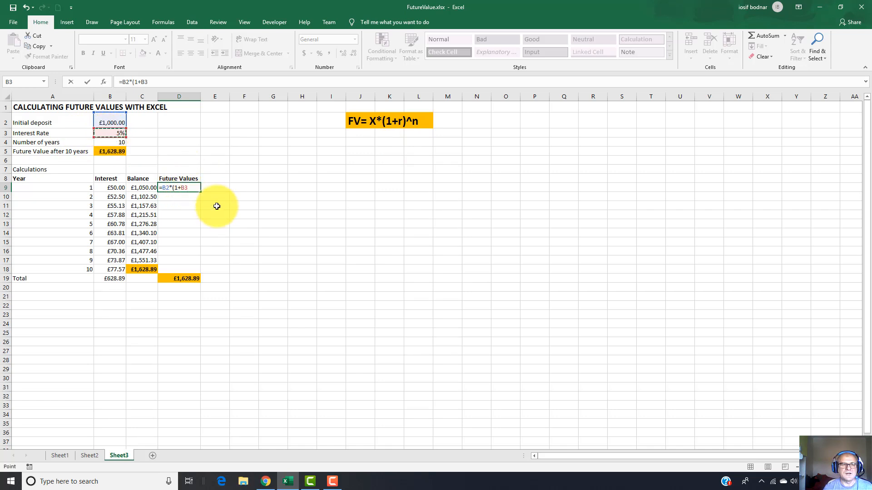
pyautogui.write(')^')
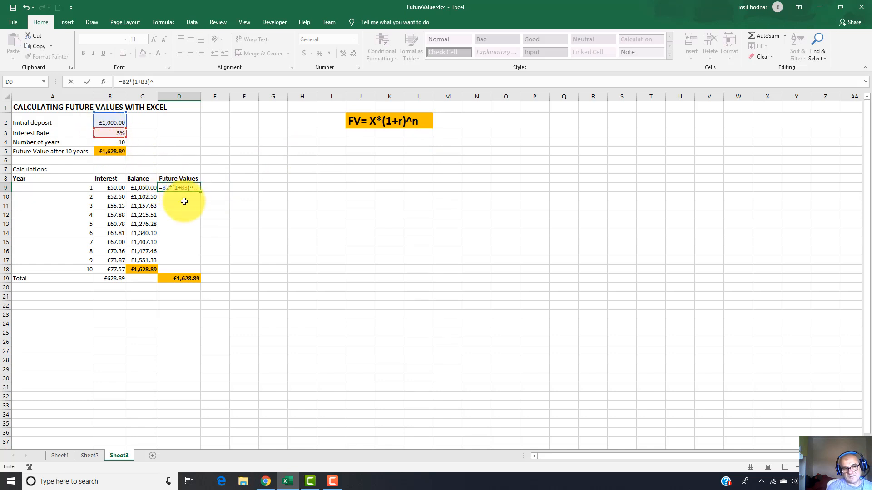
pyautogui.write('1')
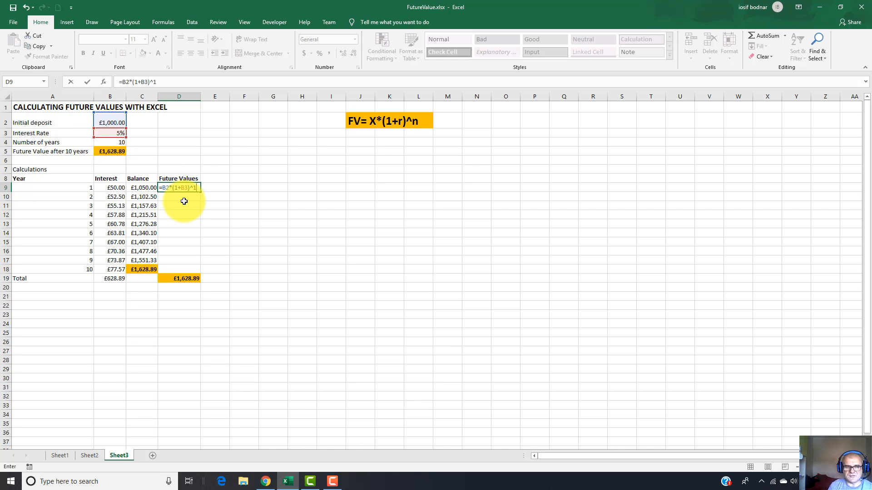
pyautogui.press('Return')
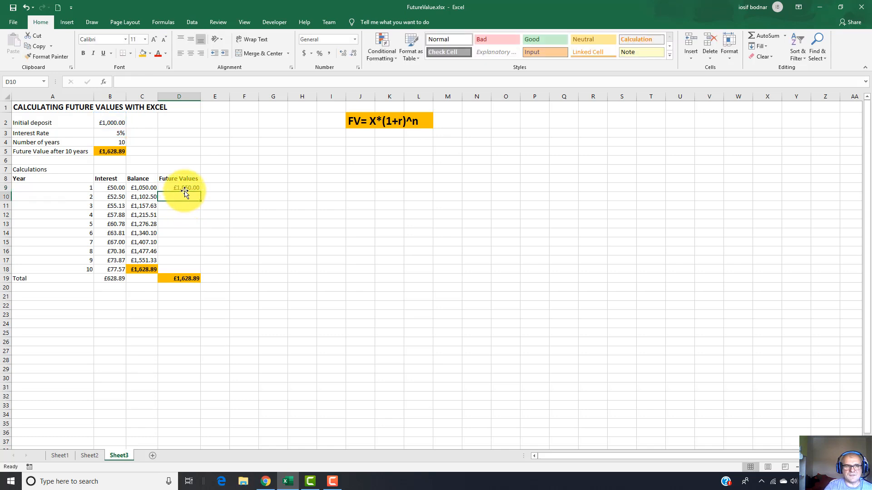
# Try filling the D9 formula down to D18, and check the copied cell references against the Balance column and the formula in J2
pyautogui.click(185, 187)
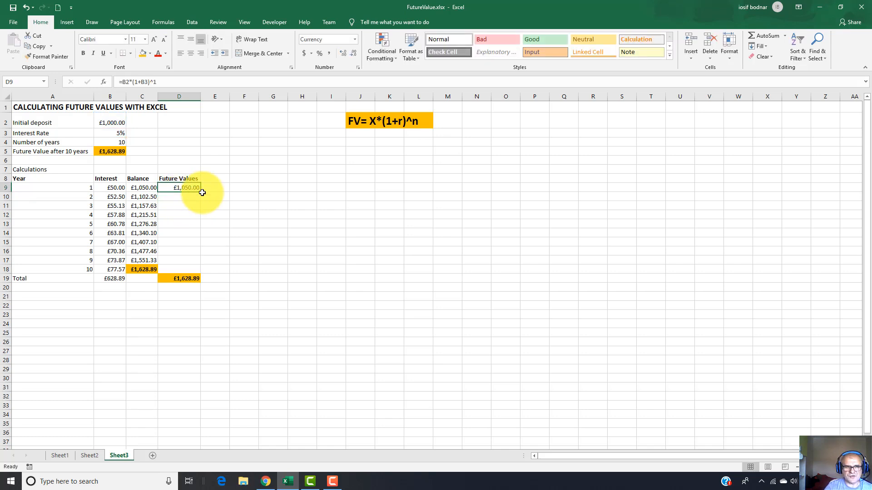
pyautogui.moveTo(202, 193); pyautogui.dragTo(194, 272)
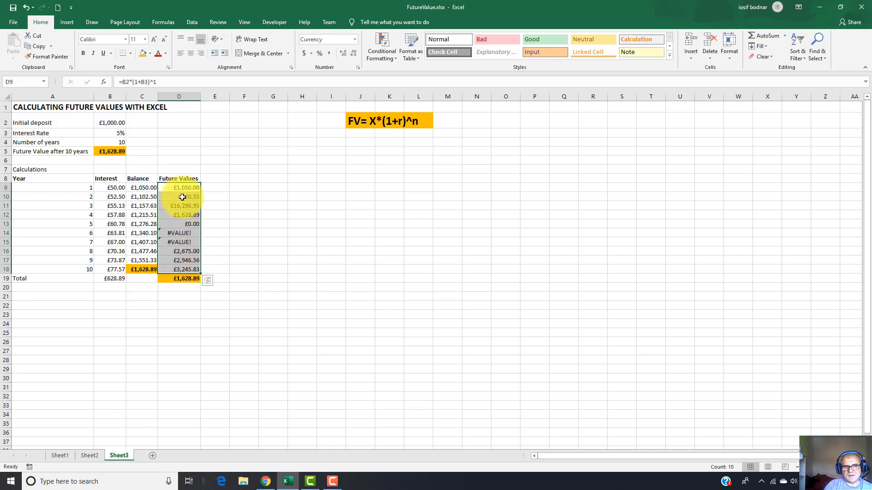
pyautogui.click(181, 233)
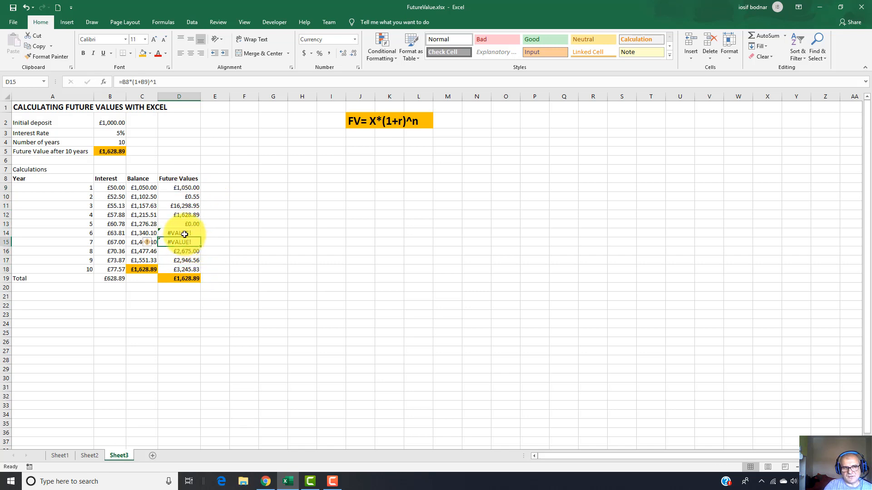
pyautogui.click(184, 253)
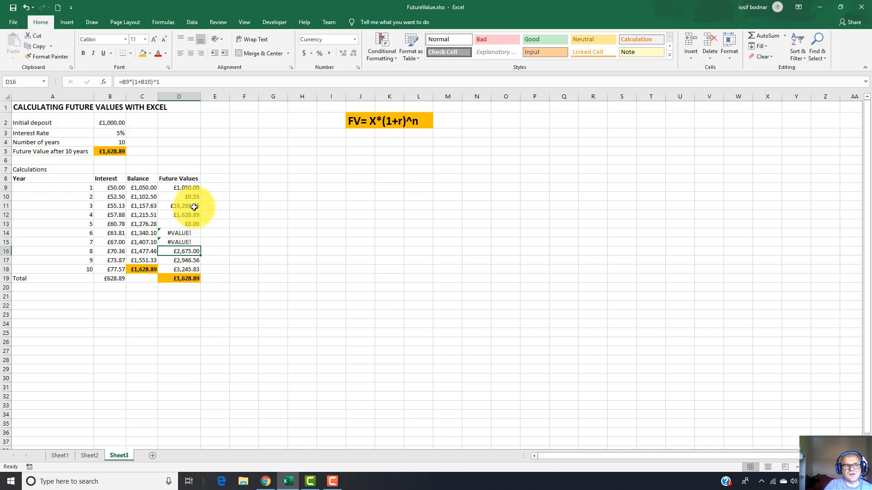
pyautogui.click(194, 207)
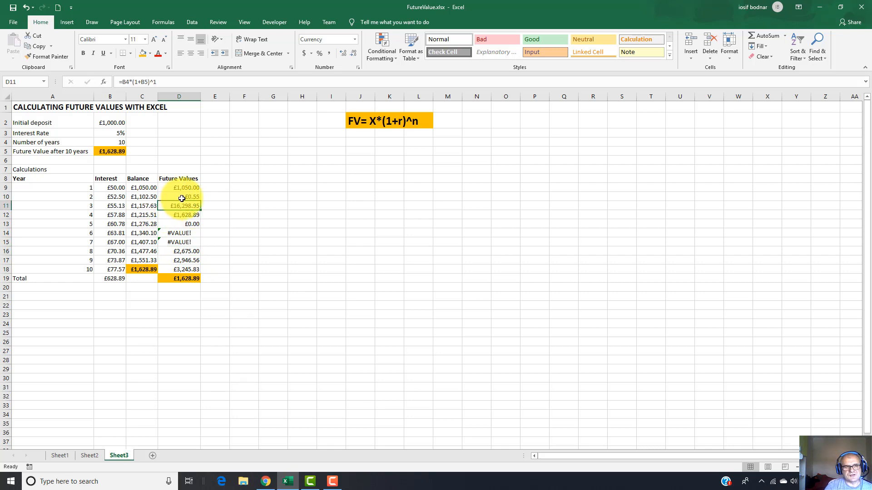
pyautogui.click(182, 198)
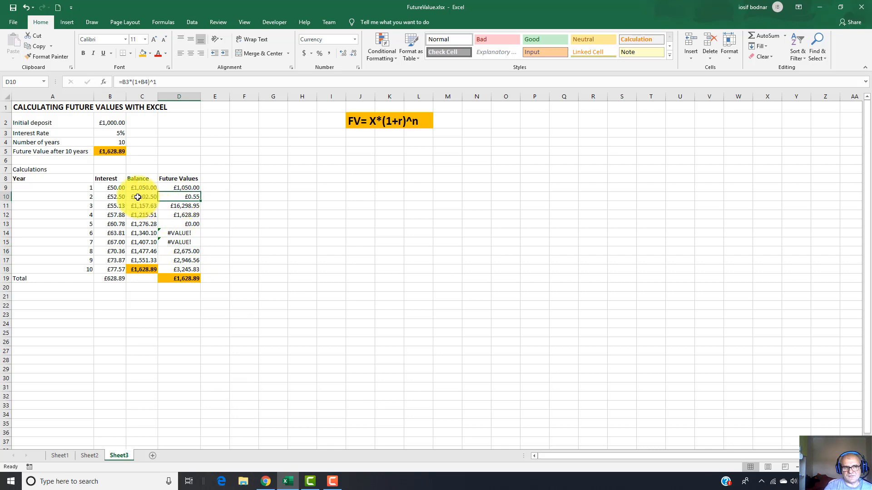
pyautogui.click(139, 198)
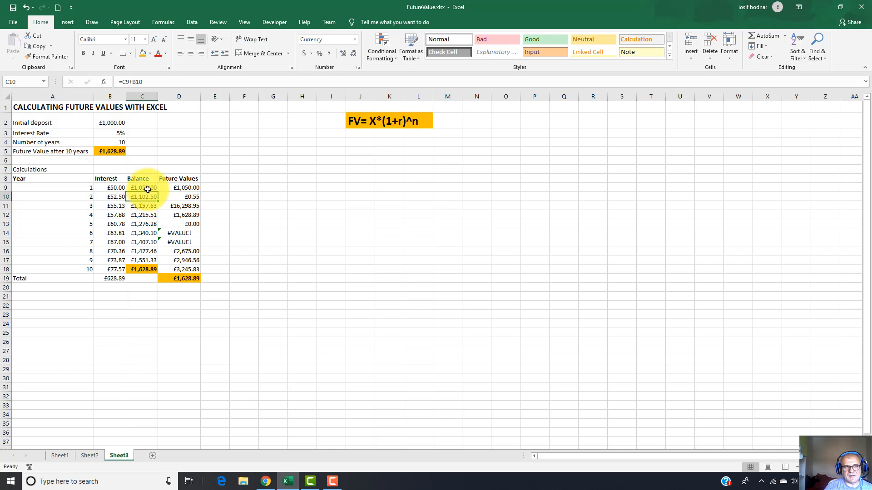
pyautogui.click(181, 197)
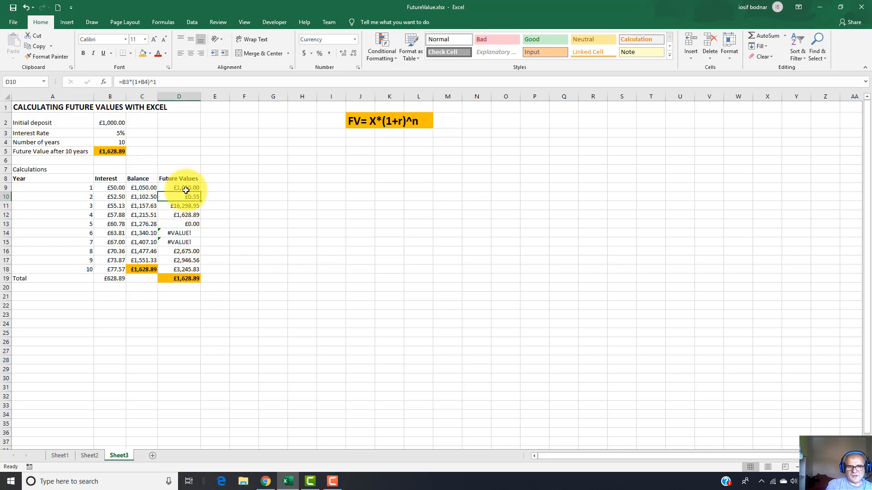
pyautogui.click(387, 122)
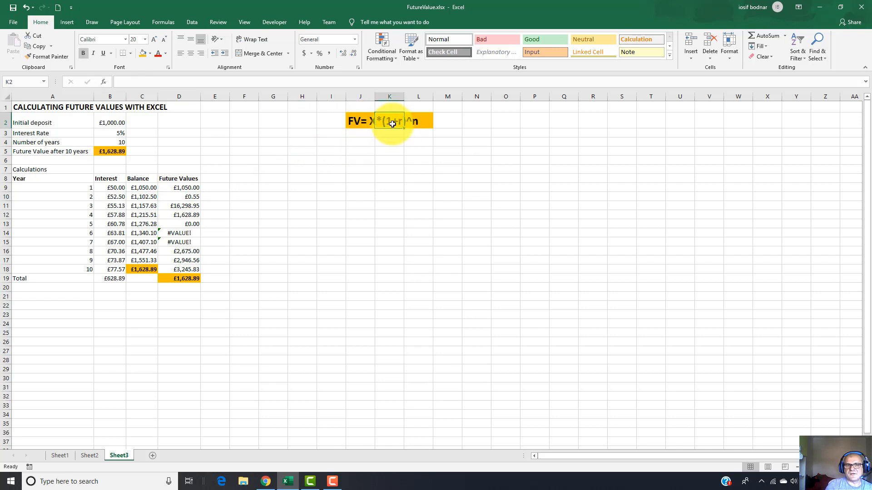
# Make the references in D9 absolute so it reads =$B$2*(1+$B$3)^1, and fill the formula down to D18
pyautogui.click(180, 189)
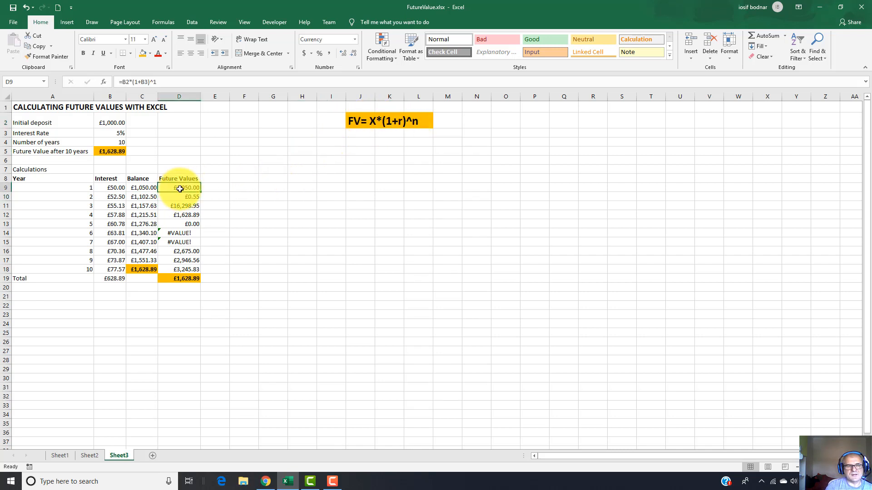
pyautogui.doubleClick(166, 188)
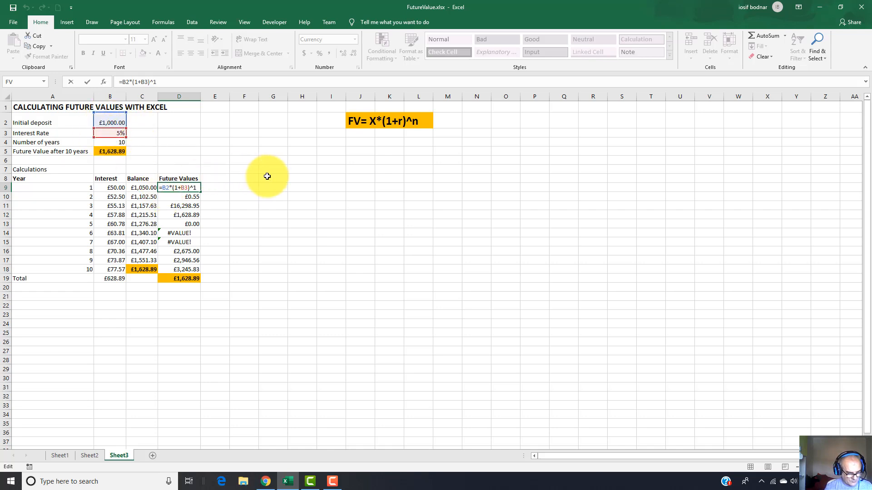
pyautogui.write('$')
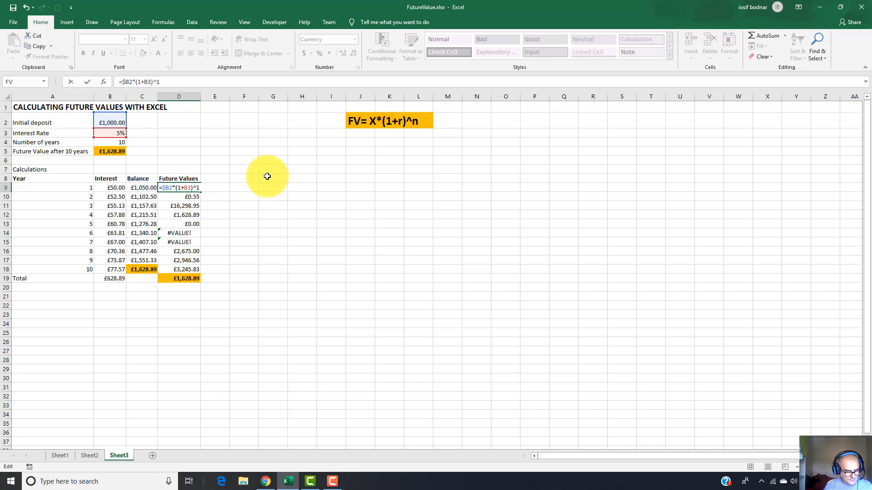
pyautogui.press('Right')
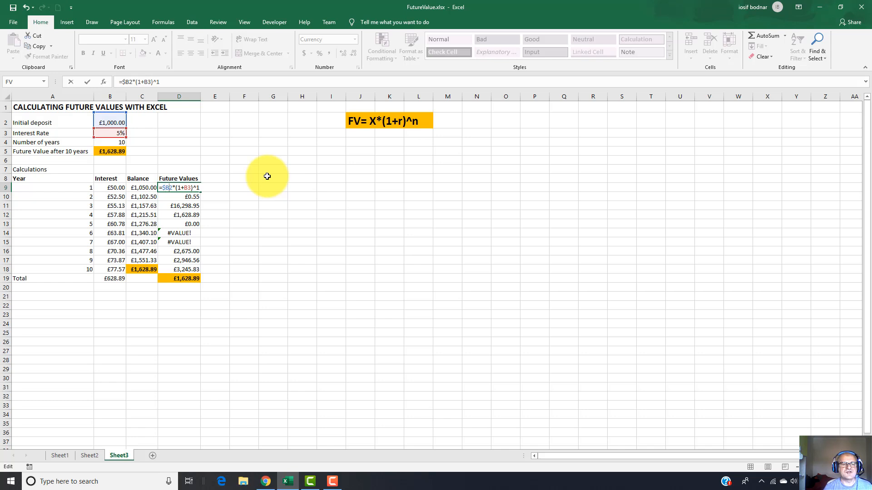
pyautogui.write('$B')
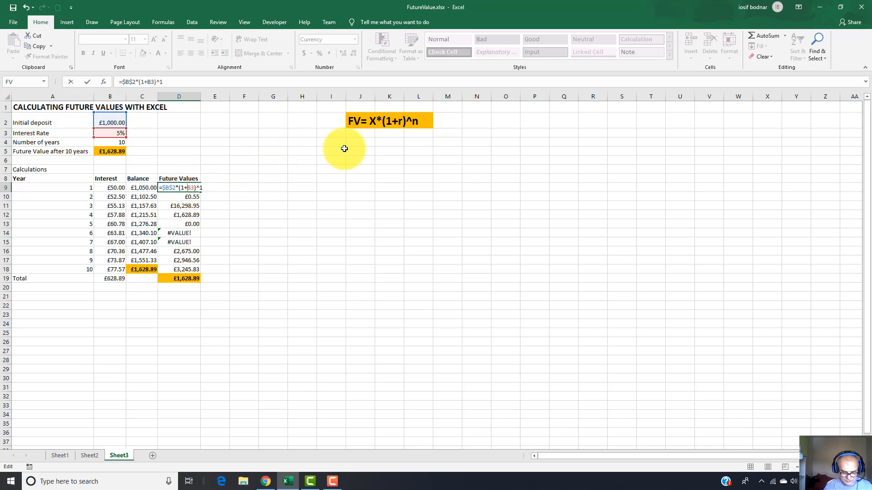
pyautogui.write('$')
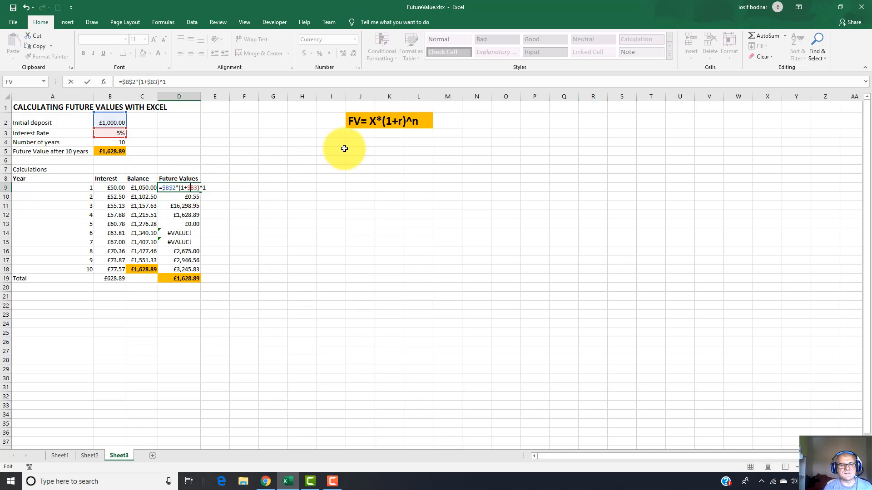
pyautogui.press('Return')
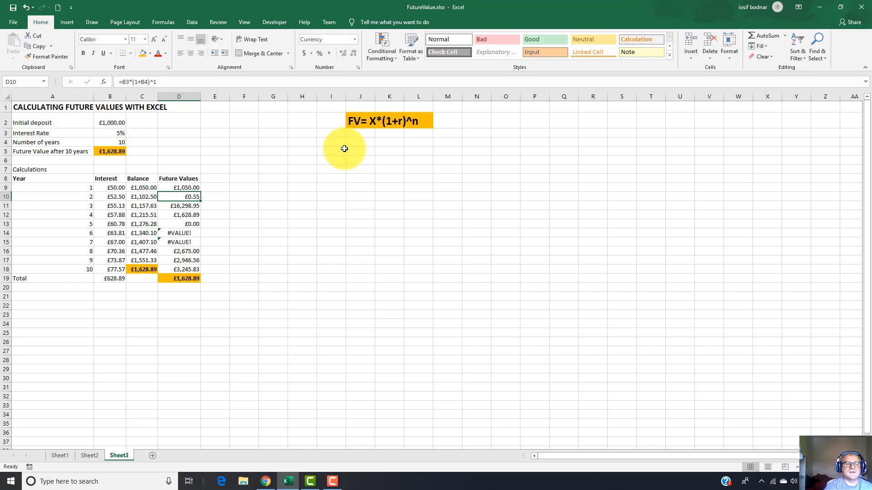
pyautogui.click(188, 186)
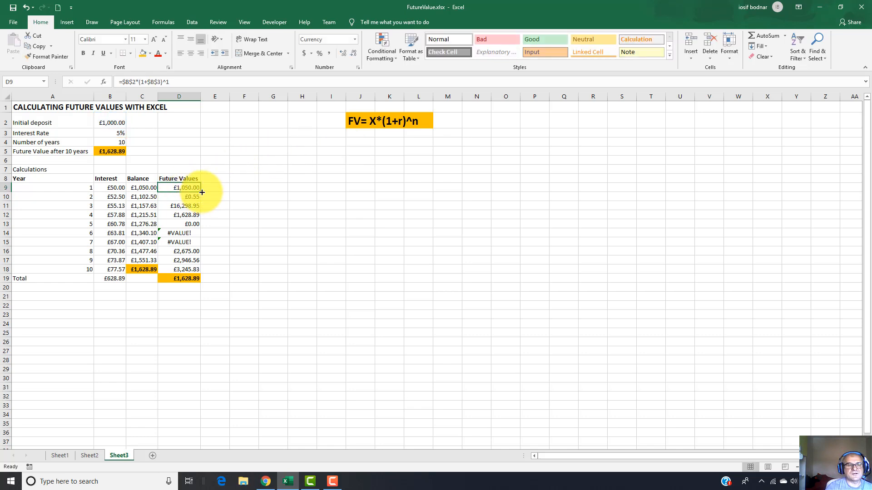
pyautogui.moveTo(200, 192); pyautogui.dragTo(202, 272)
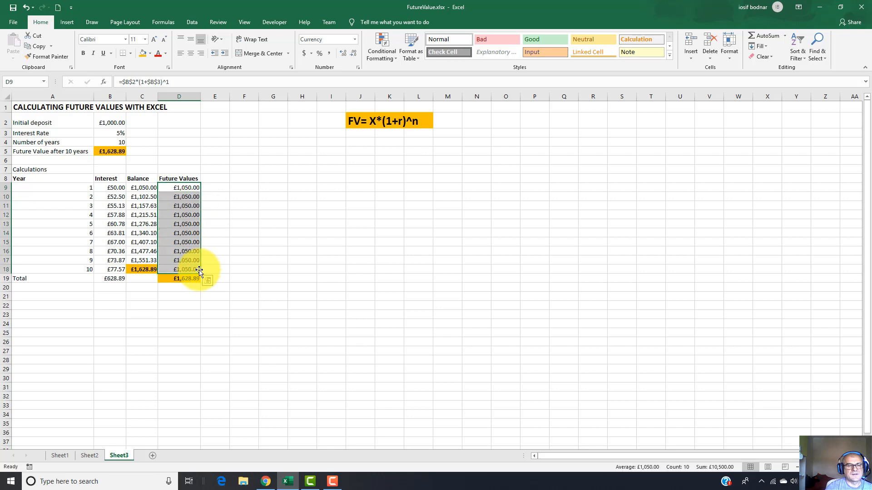
# Set the exponent to 2 in the year 2 formula in D10 and to 3 in the year 3 formula in D11
pyautogui.doubleClick(187, 188)
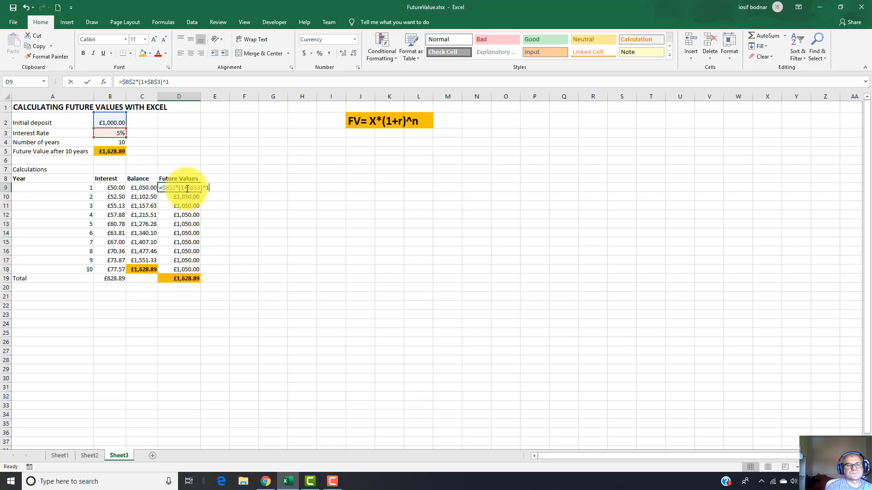
pyautogui.doubleClick(188, 197)
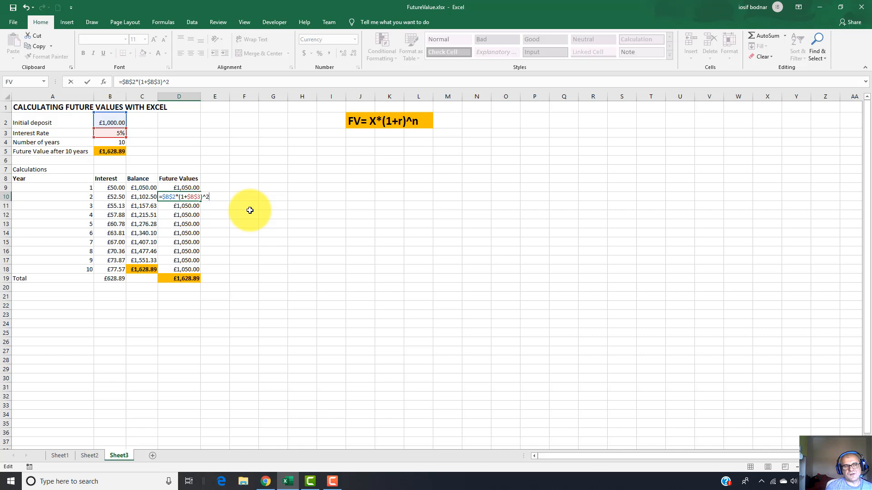
pyautogui.write('2')
pyautogui.press('Return')
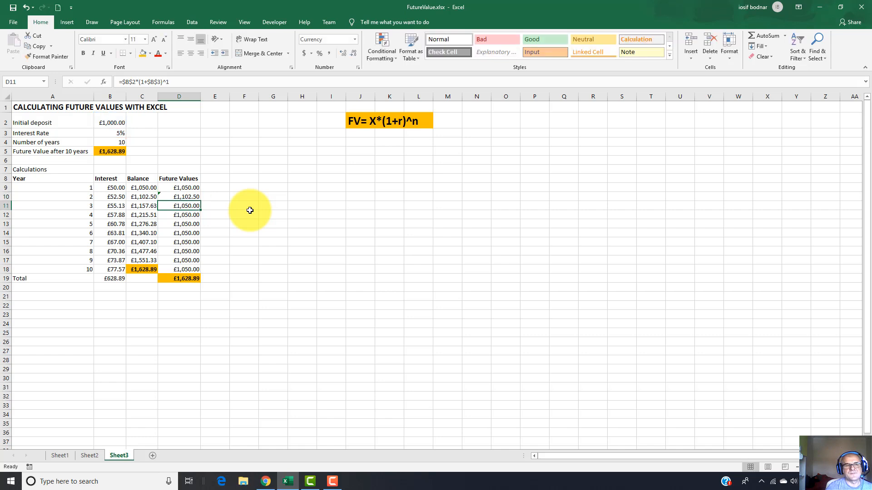
pyautogui.doubleClick(188, 205)
pyautogui.click(218, 207)
pyautogui.press('BackSpace')
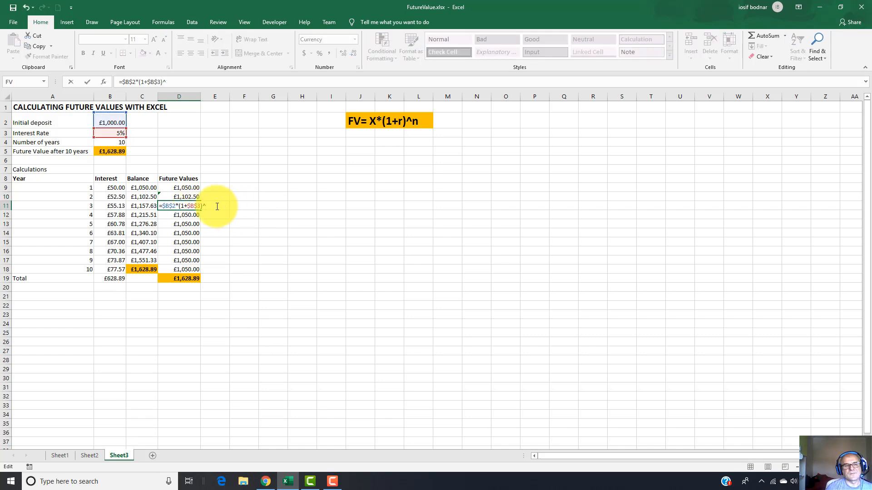
pyautogui.press('Return')
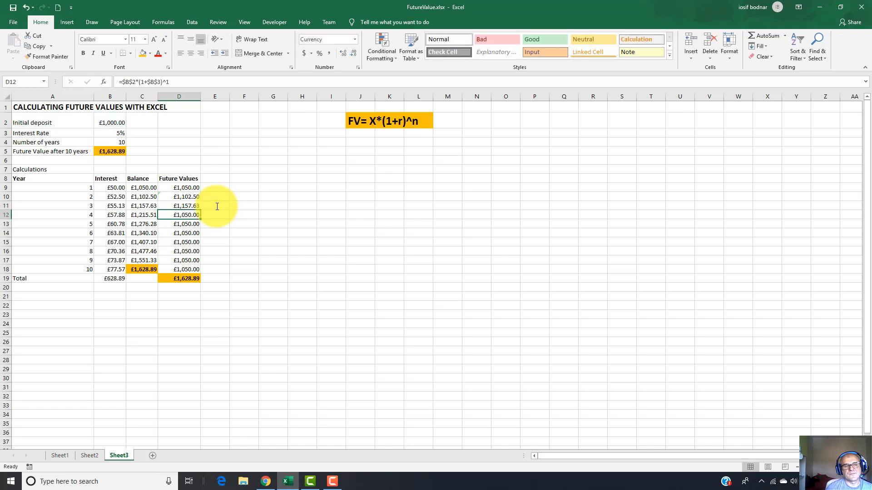
# Correct the year 4 formula in D12 to =$B$2*(1+$B$3)^4
pyautogui.doubleClick(196, 215)
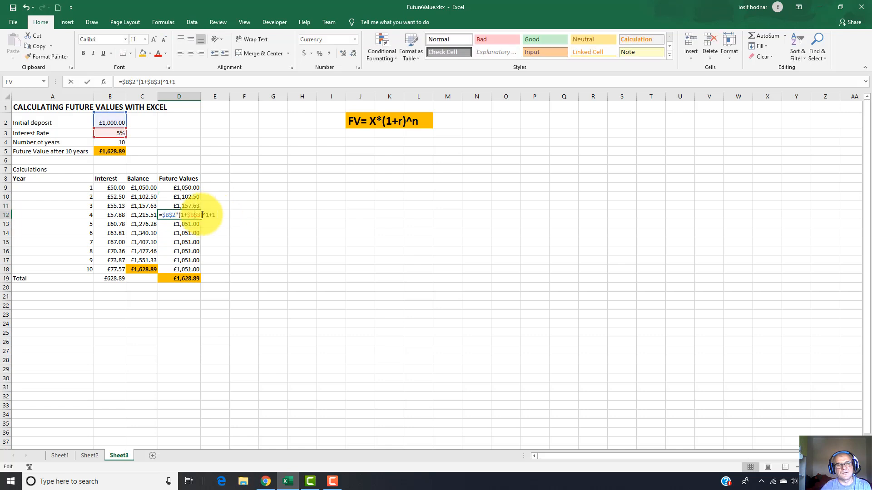
pyautogui.click(219, 215)
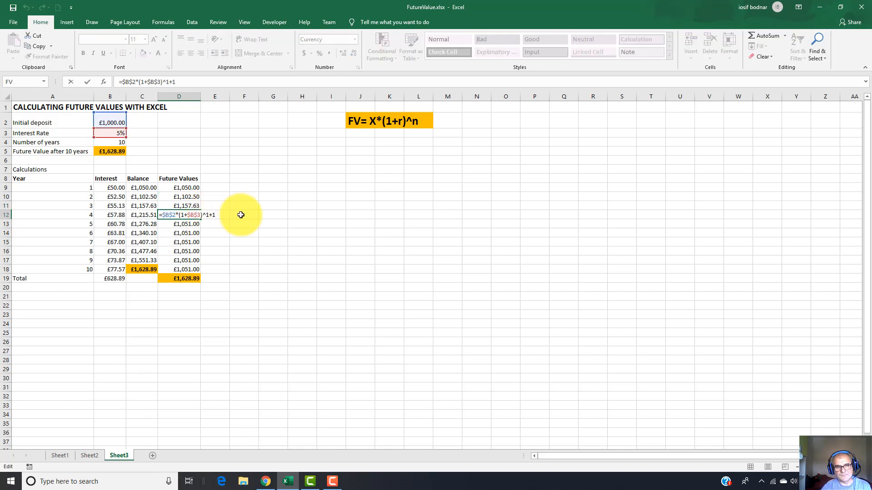
pyautogui.press('BackSpace')
pyautogui.write('4')
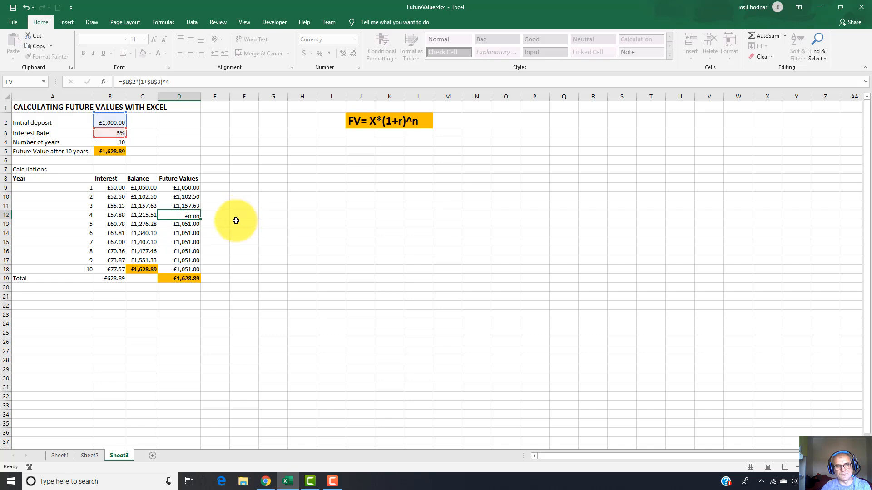
pyautogui.press('Return')
# Set the exponent to 5 in the year 5 formula in D13 and to 6 in the year 6 formula in D14
pyautogui.doubleClick(187, 225)
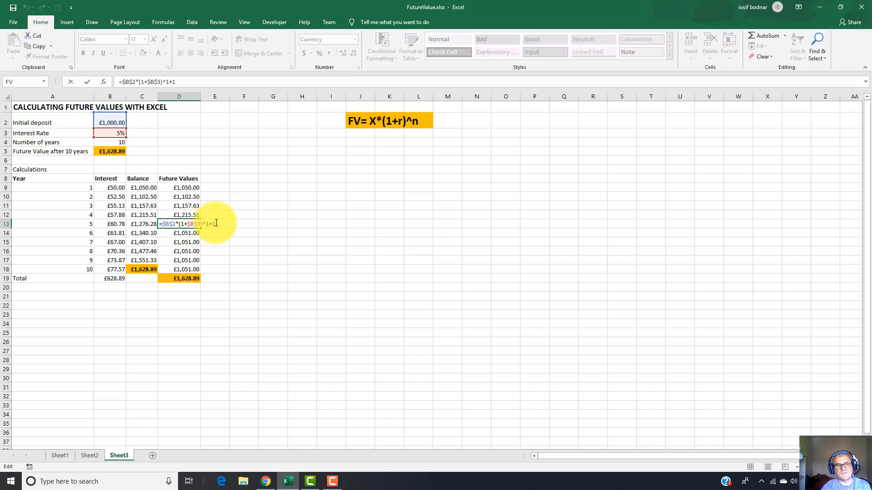
pyautogui.press('BackSpace')
pyautogui.press('BackSpace')
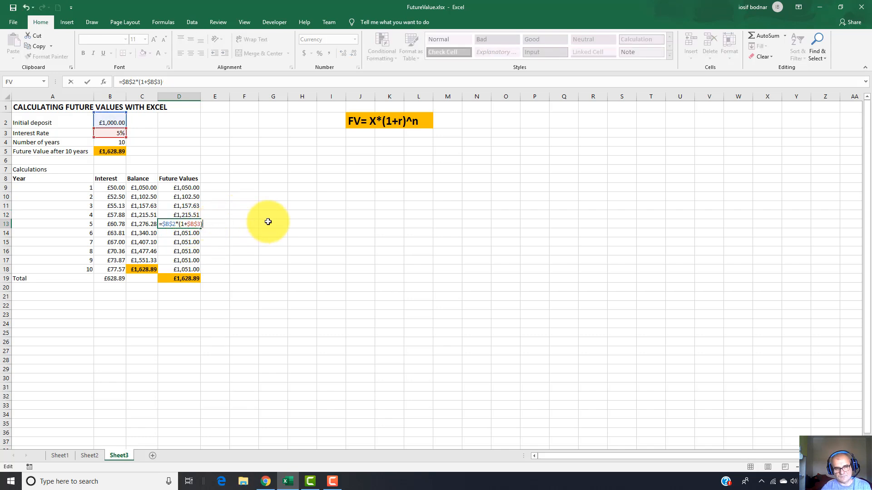
pyautogui.write('^')
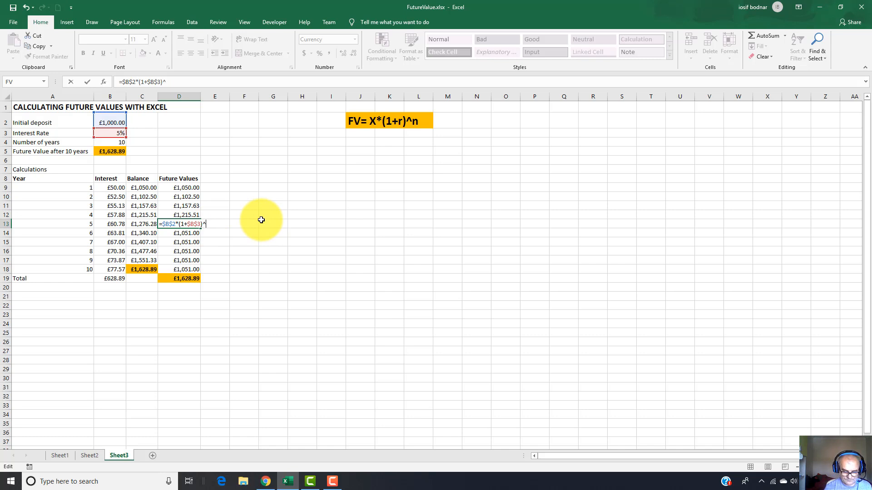
pyautogui.write('A13')
pyautogui.press('Return')
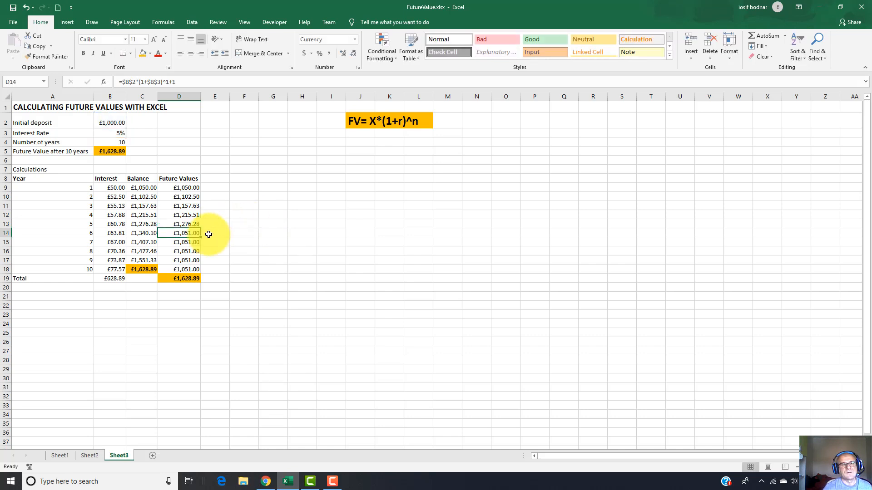
pyautogui.press('F2')
pyautogui.press('BackSpace')
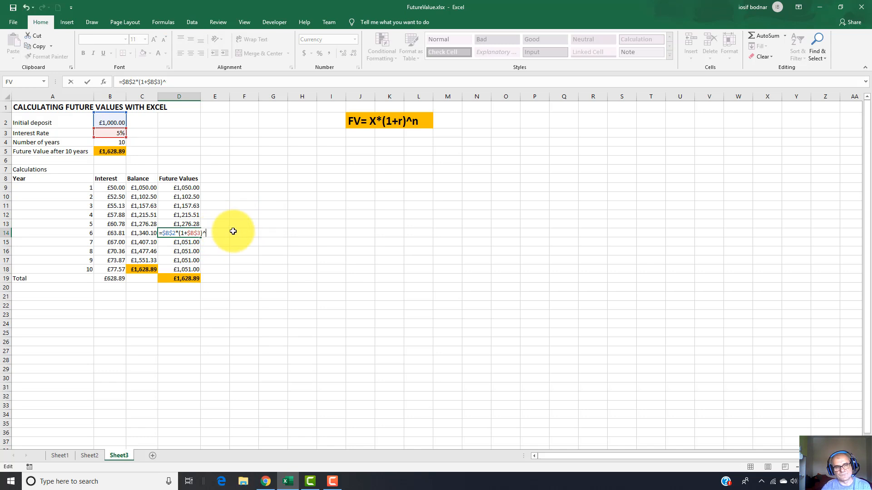
pyautogui.write('A14')
pyautogui.press('Return')
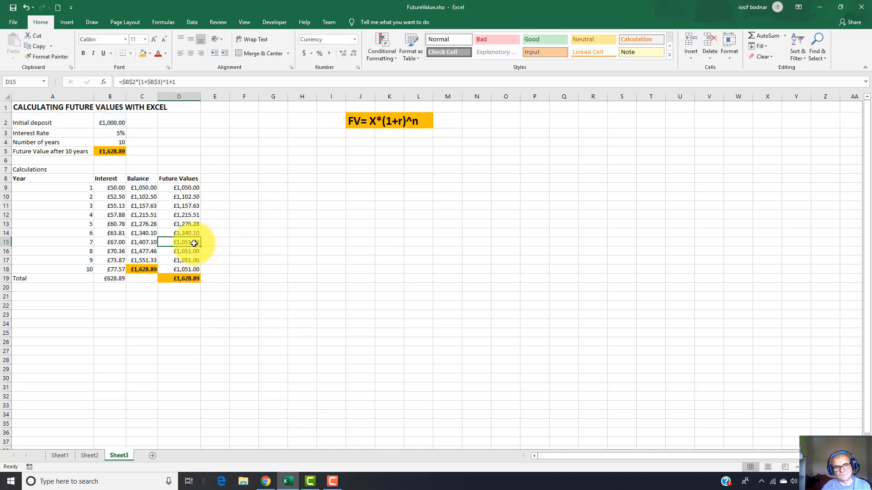
# Set the exponent to 7 in the year 7 formula in D15 and to 8 in the year 8 formula in D16
pyautogui.press('F2')
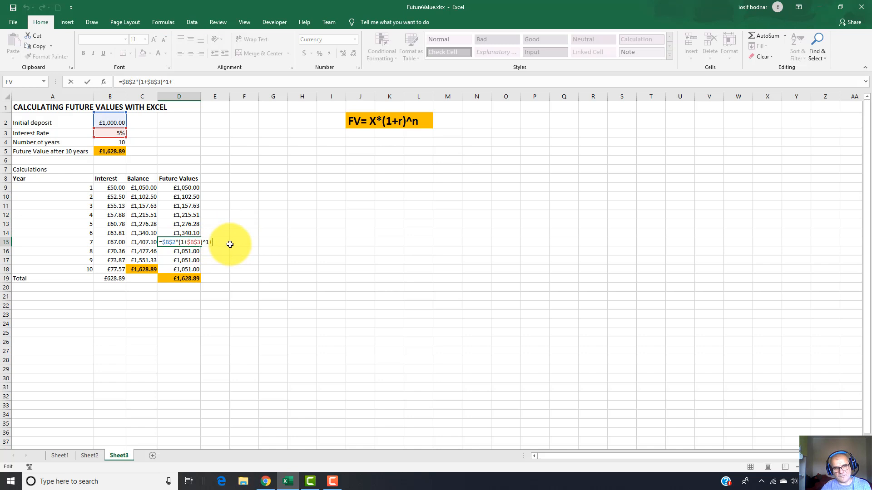
pyautogui.press('Return')
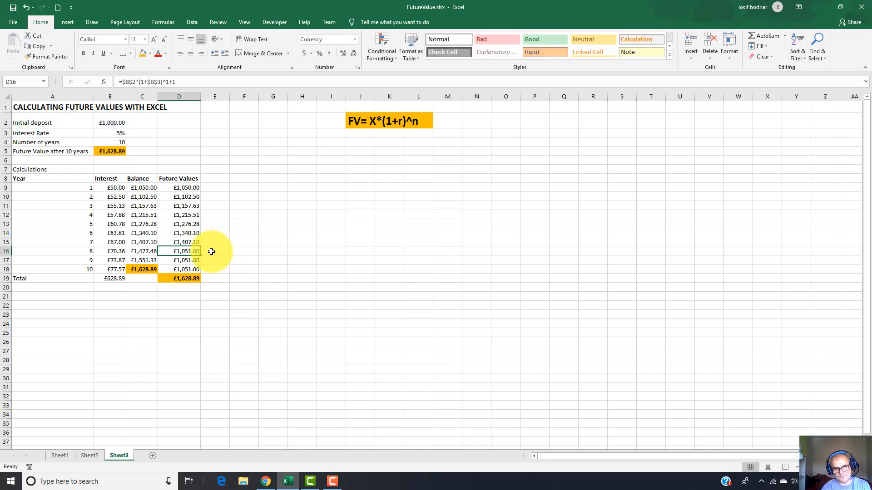
pyautogui.press('F2')
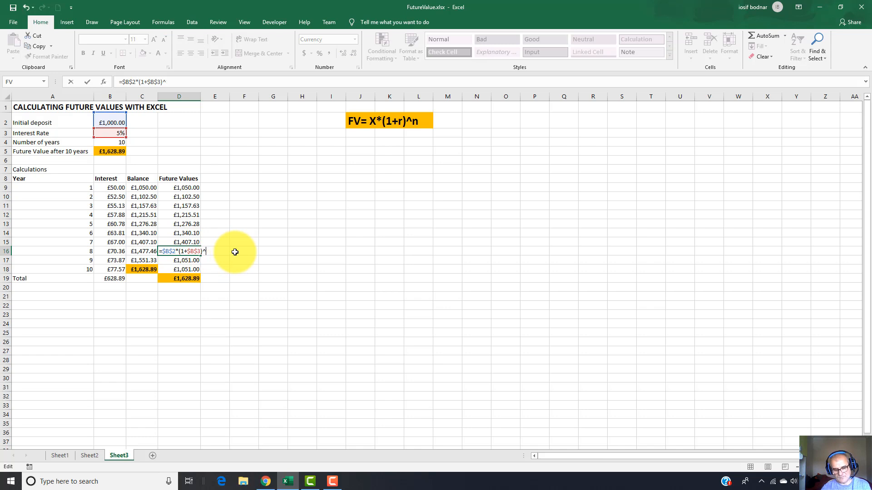
pyautogui.press('Return')
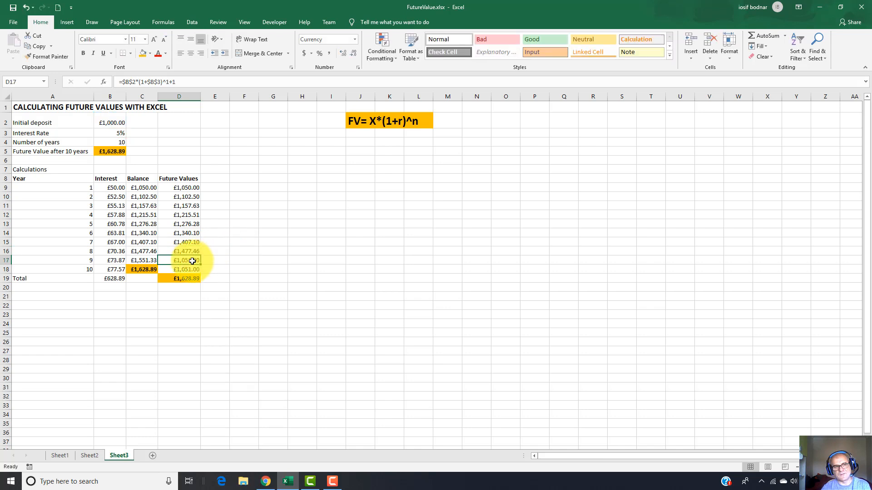
# Set the exponent to 9 in the year 9 formula in D17 and to 10 in the year 10 formula in D18
pyautogui.press('F2')
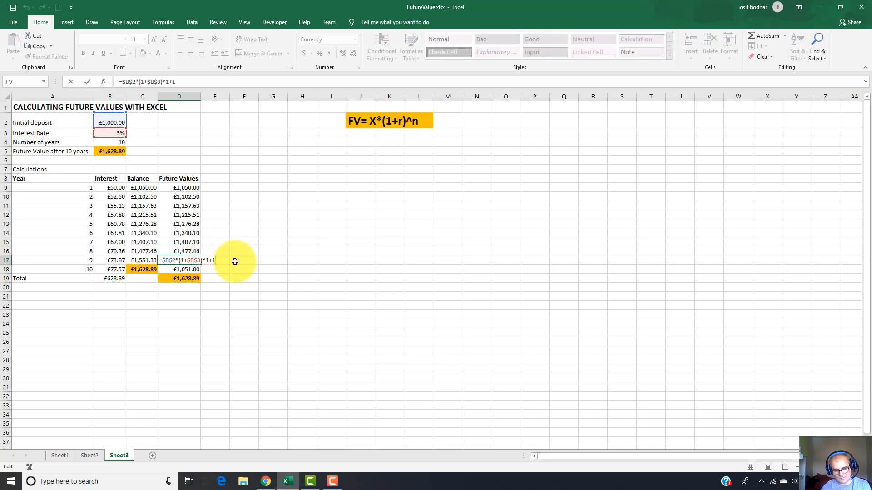
pyautogui.press('BackSpace')
pyautogui.press('BackSpace')
pyautogui.press('BackSpace')
pyautogui.write('9')
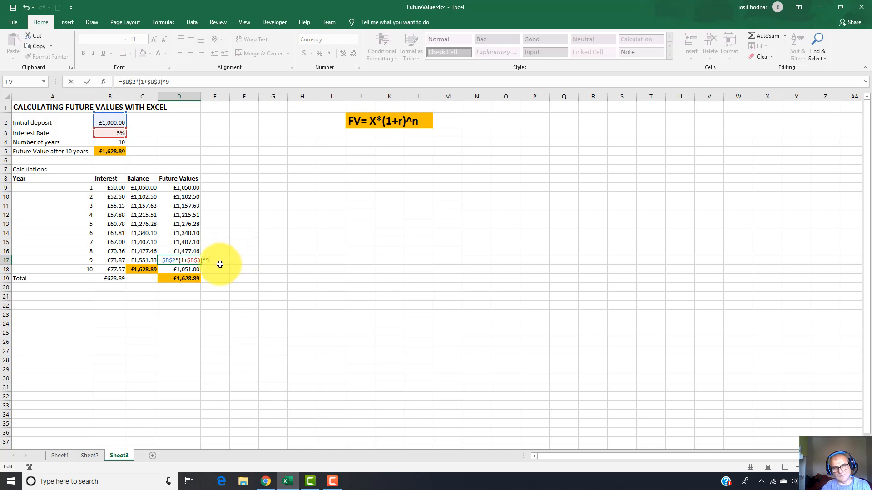
pyautogui.press('Return')
pyautogui.press('F2')
pyautogui.press('BackSpace')
pyautogui.press('BackSpace')
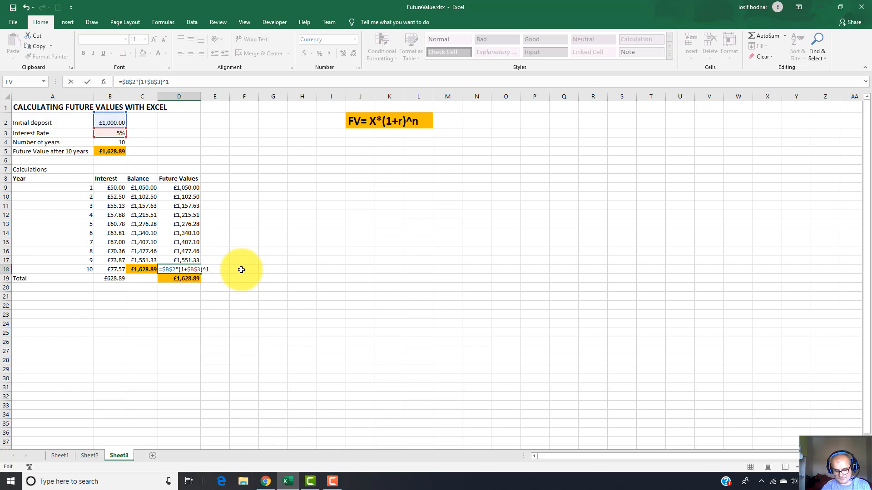
pyautogui.write('0')
pyautogui.press('Return')
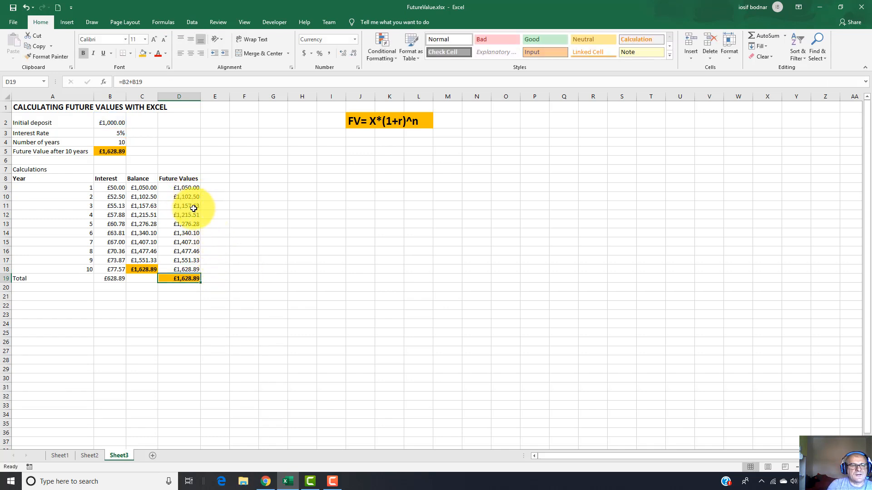
# Review the Future Values formulas year by year and compare their results with the Balance column
pyautogui.click(189, 269)
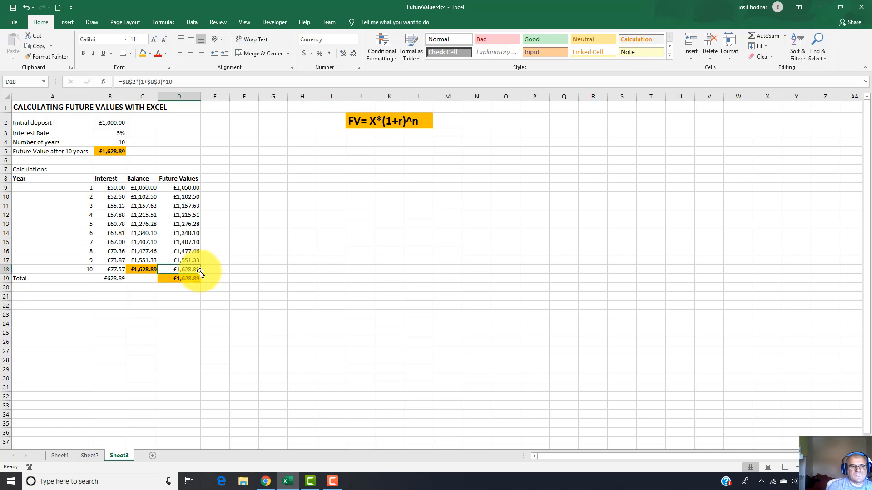
pyautogui.click(140, 187)
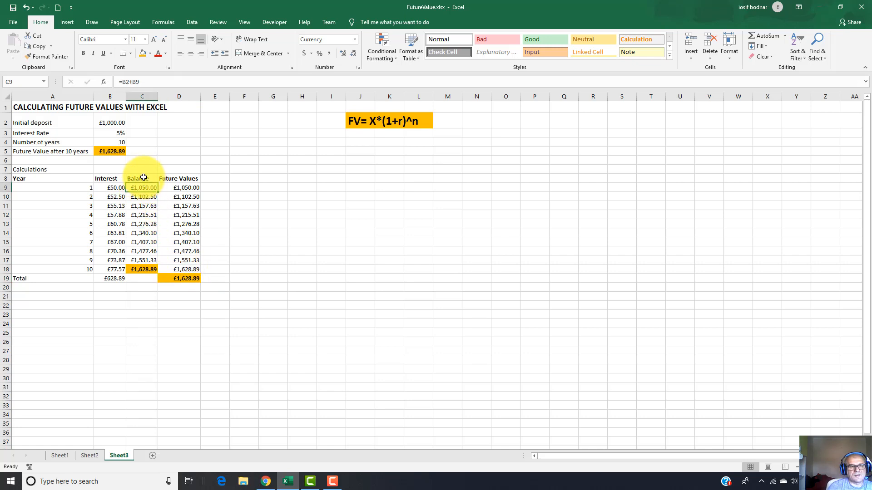
pyautogui.click(183, 198)
pyautogui.click(187, 206)
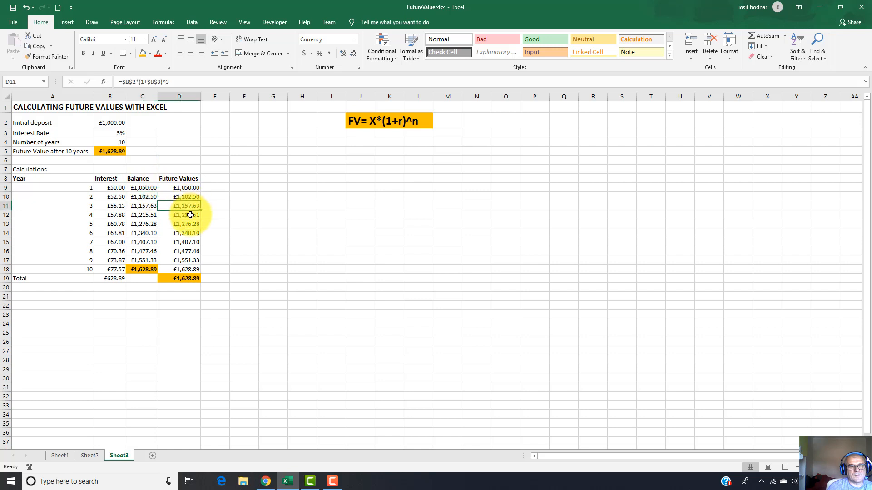
pyautogui.click(187, 215)
pyautogui.click(189, 225)
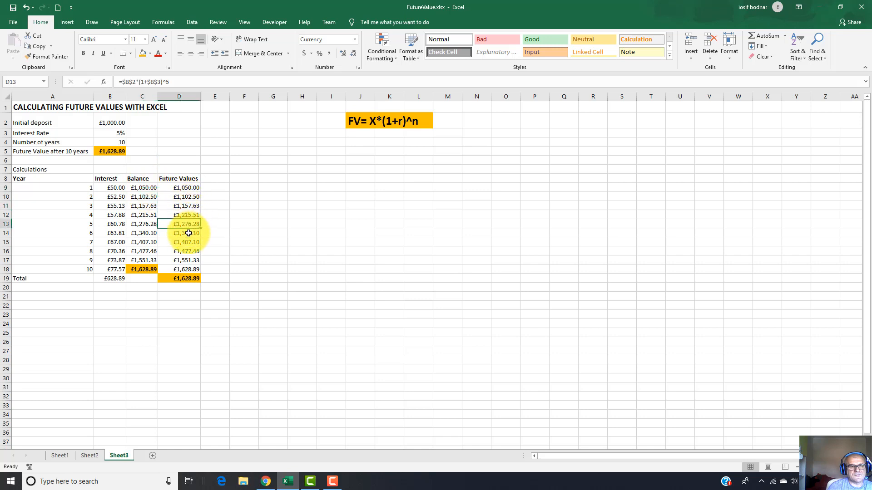
pyautogui.click(188, 233)
pyautogui.click(189, 242)
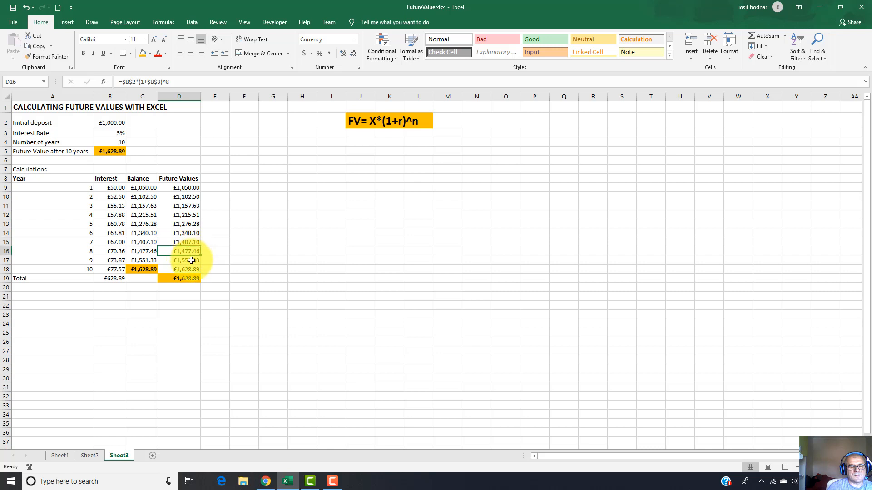
# Make the year 10 future value in D18 bold with an orange fill, and centre the year numbers in A9:A18
pyautogui.click(168, 269)
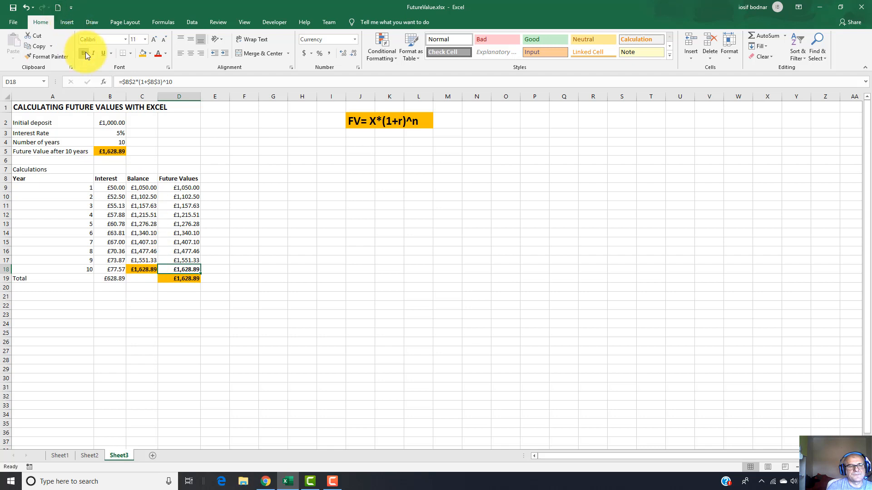
pyautogui.click(145, 54)
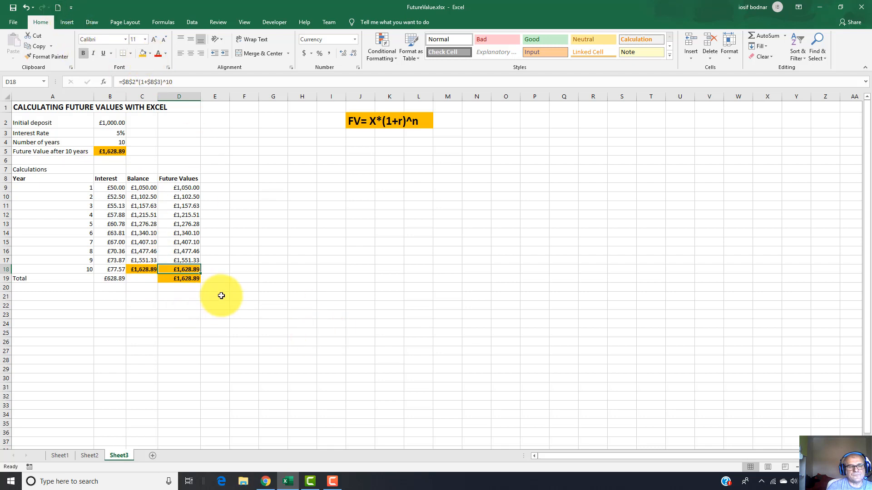
pyautogui.click(73, 188)
pyautogui.moveTo(73, 205); pyautogui.dragTo(78, 271)
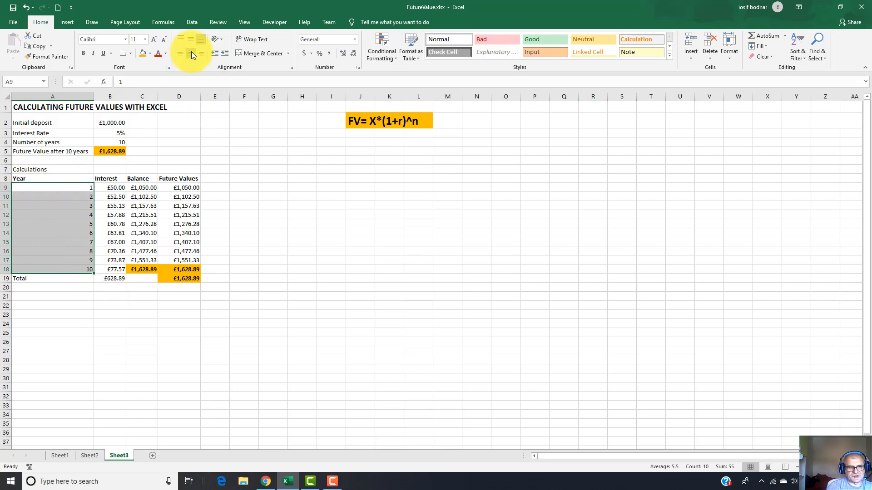
pyautogui.click(191, 270)
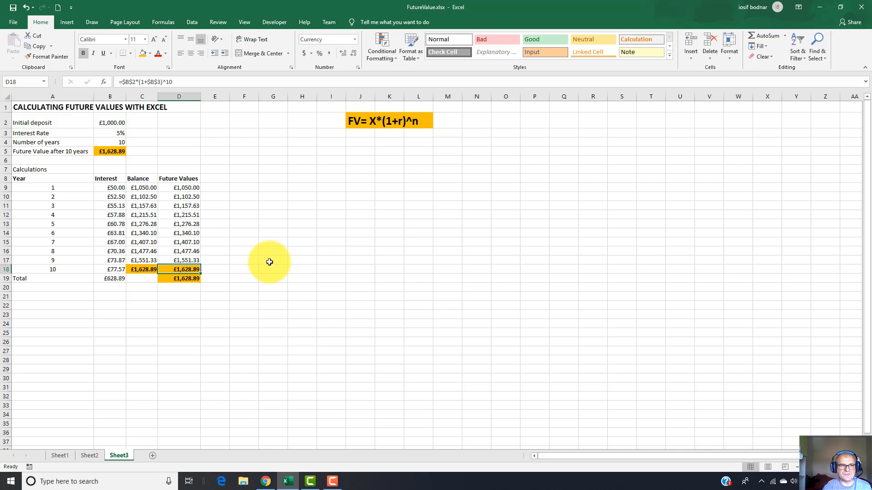
pyautogui.click(108, 122)
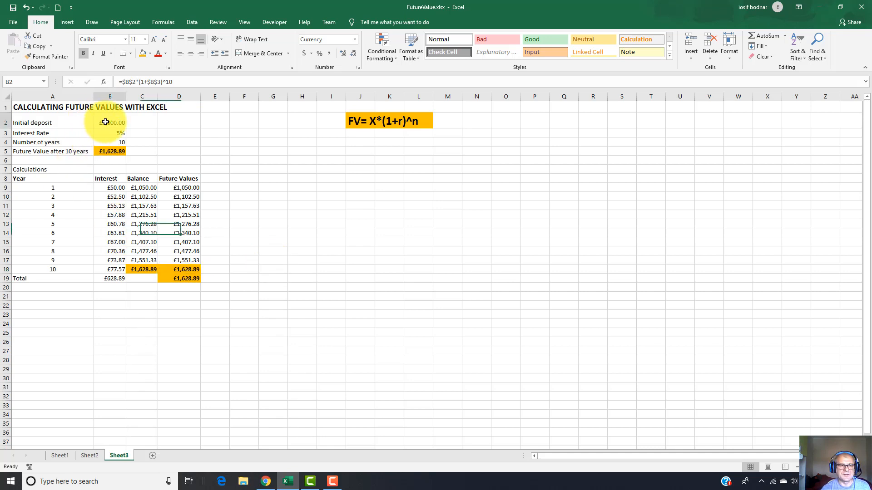
pyautogui.click(351, 217)
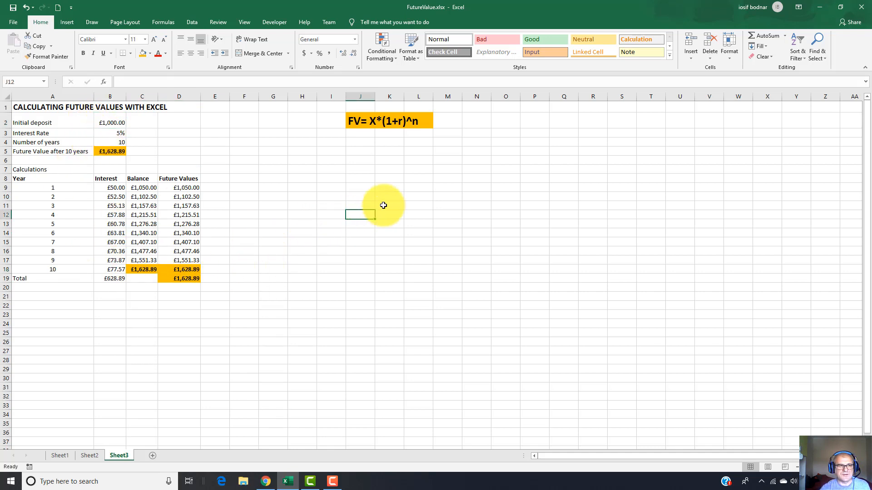
# Insert the recommended scatter chart with a connecting line, using the years in A9:A18 and the future values in D9:D18
pyautogui.click(52, 187)
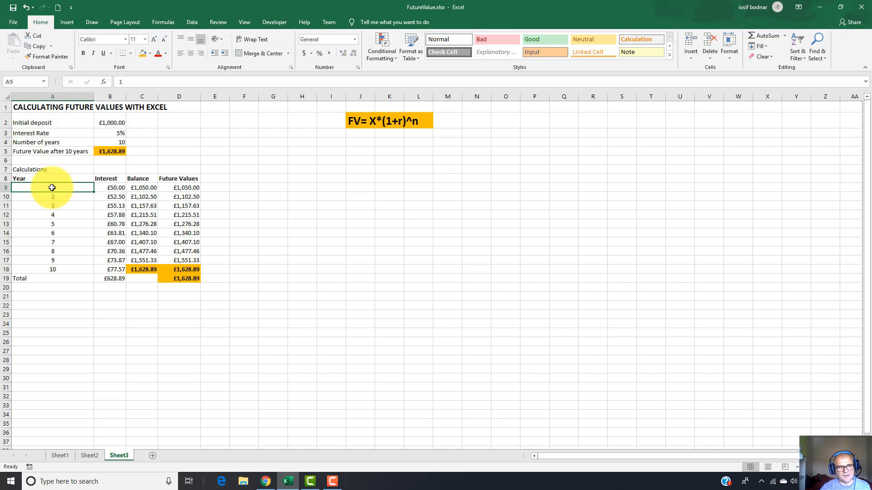
pyautogui.moveTo(52, 187); pyautogui.dragTo(56, 268)
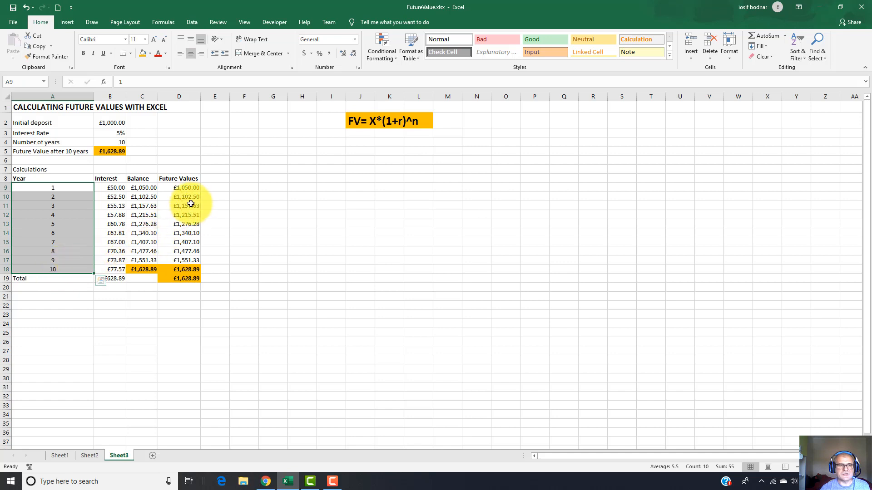
pyautogui.moveTo(186, 187); pyautogui.dragTo(189, 269)
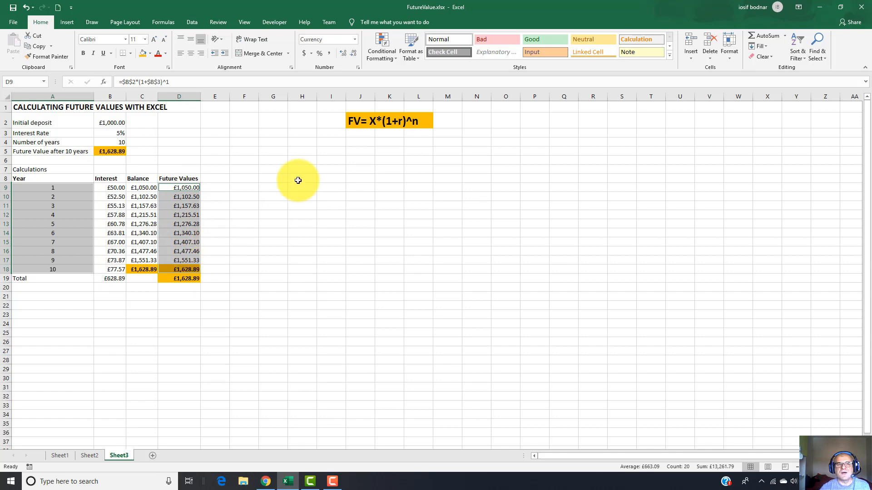
pyautogui.click(66, 23)
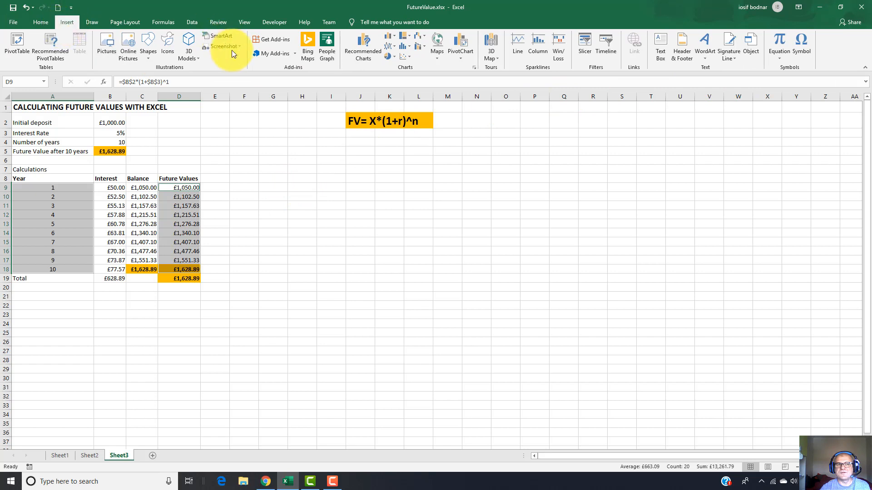
pyautogui.click(475, 68)
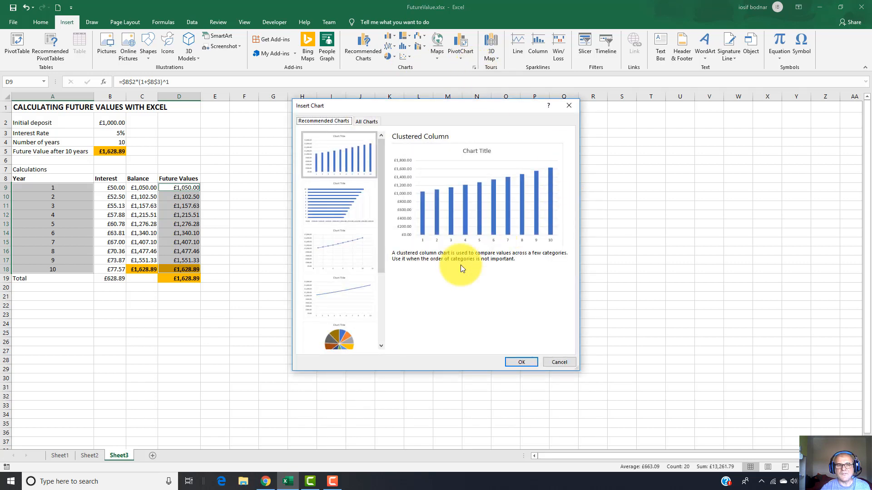
pyautogui.click(352, 239)
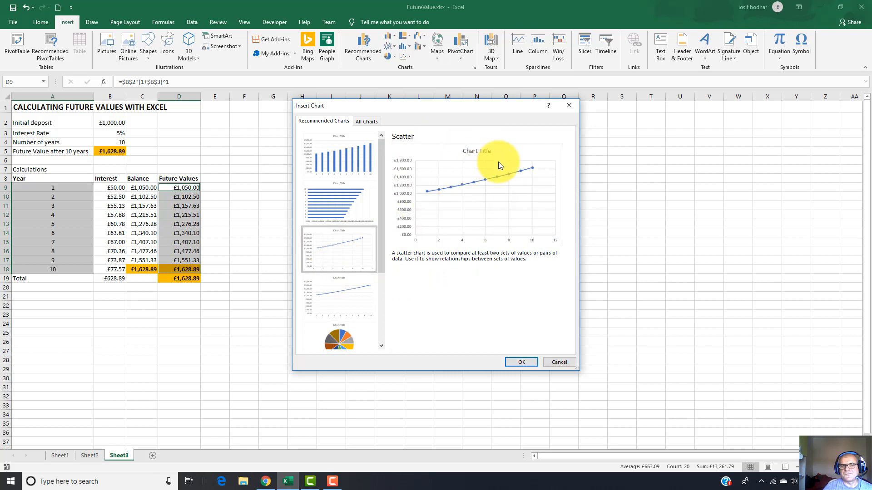
pyautogui.click(522, 361)
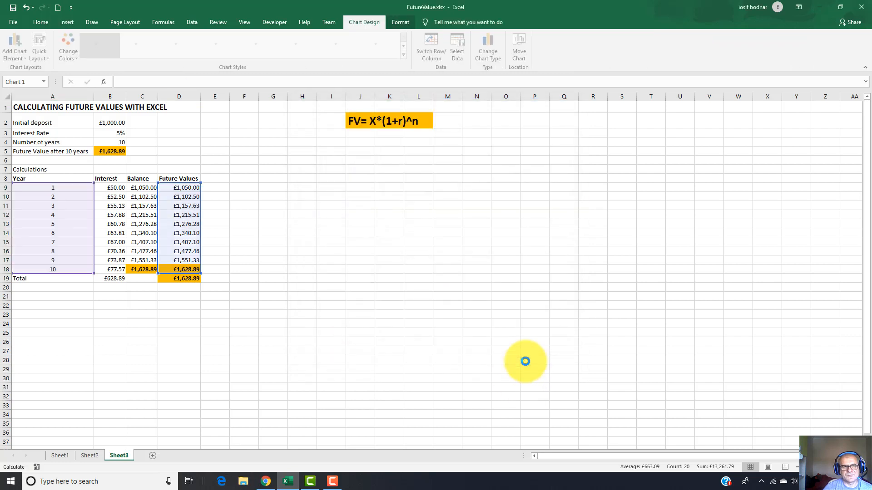
# Move the chart below the FV formula in J2 and enlarge it to cover about columns H to Q and rows 4 to 21
pyautogui.moveTo(395, 220); pyautogui.dragTo(353, 149)
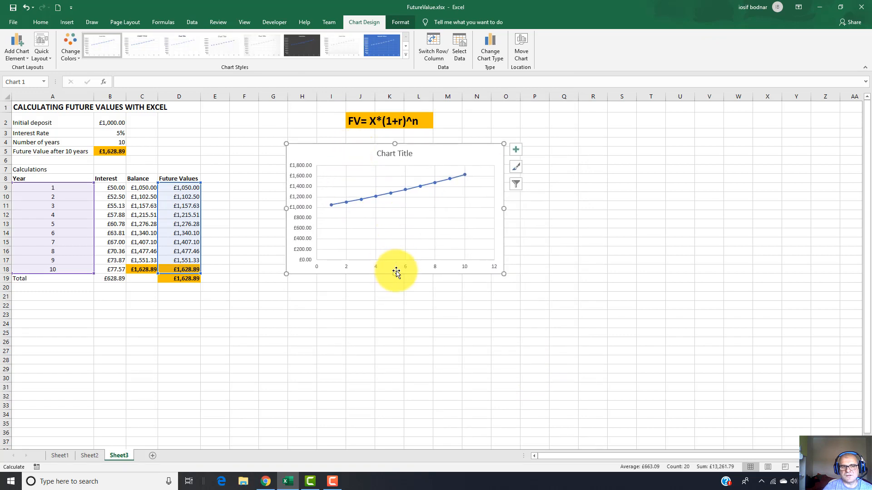
pyautogui.moveTo(395, 283); pyautogui.dragTo(397, 299)
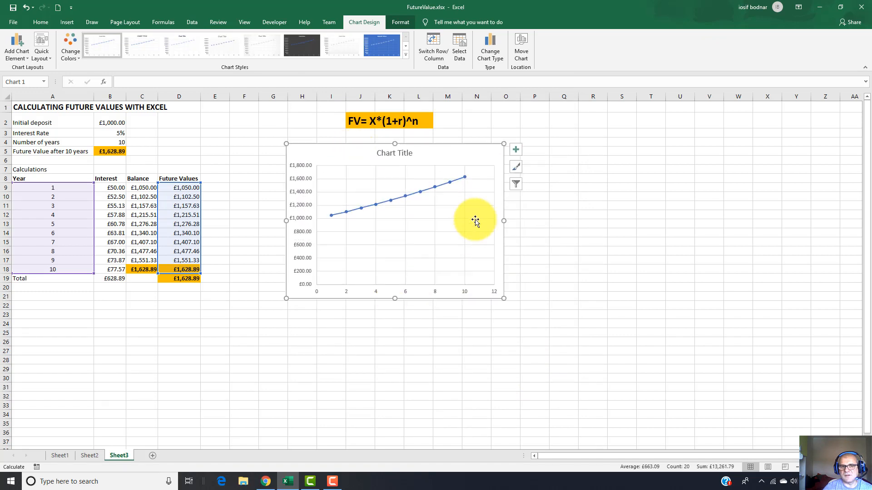
pyautogui.moveTo(530, 219); pyautogui.dragTo(568, 222)
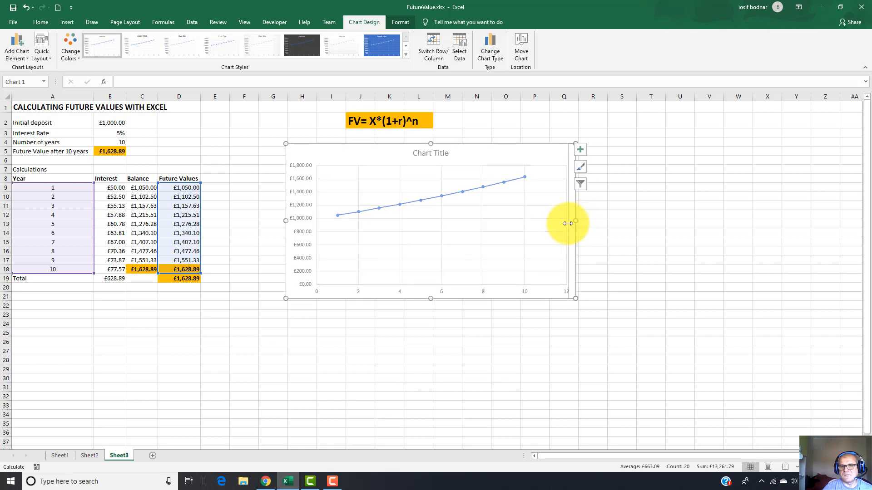
# Replace the placeholder chart title with "Future Value of £1000 at 5% Anuual Interest"
pyautogui.click(412, 153)
pyautogui.click(411, 153)
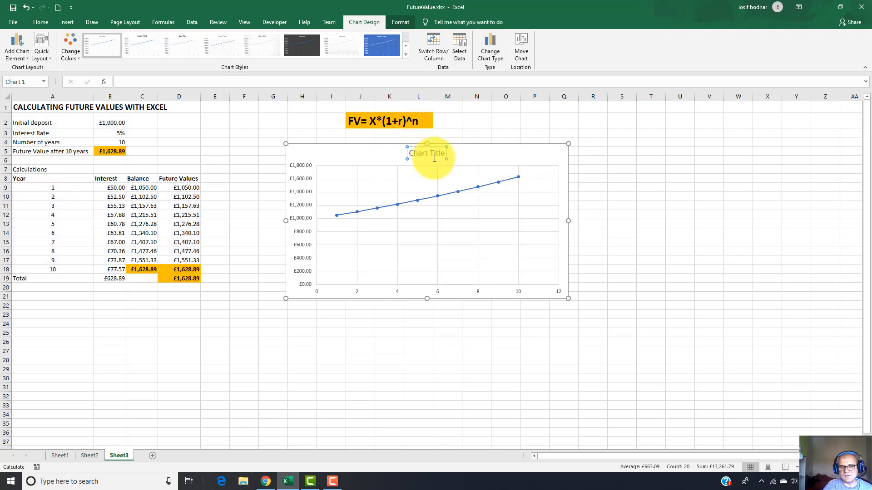
pyautogui.press('Delete')
pyautogui.press('Delete')
pyautogui.press('Delete')
pyautogui.press('Delete')
pyautogui.press('Delete')
pyautogui.press('Delete')
pyautogui.press('Delete')
pyautogui.press('Delete')
pyautogui.press('Delete')
pyautogui.press('Delete')
pyautogui.press('Delete')
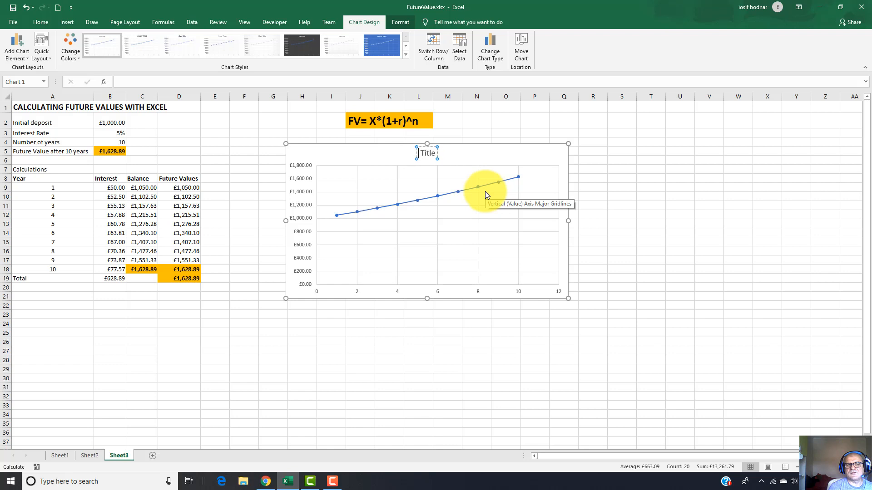
pyautogui.write('Fu')
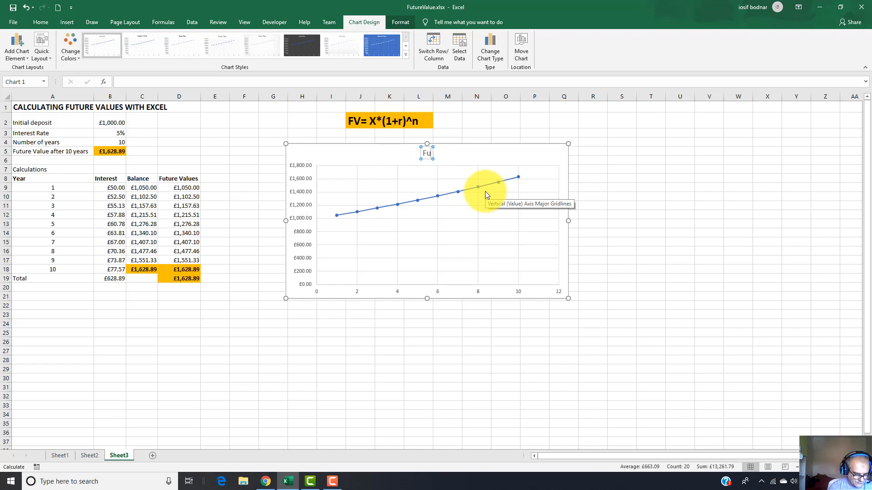
pyautogui.write('ture Va')
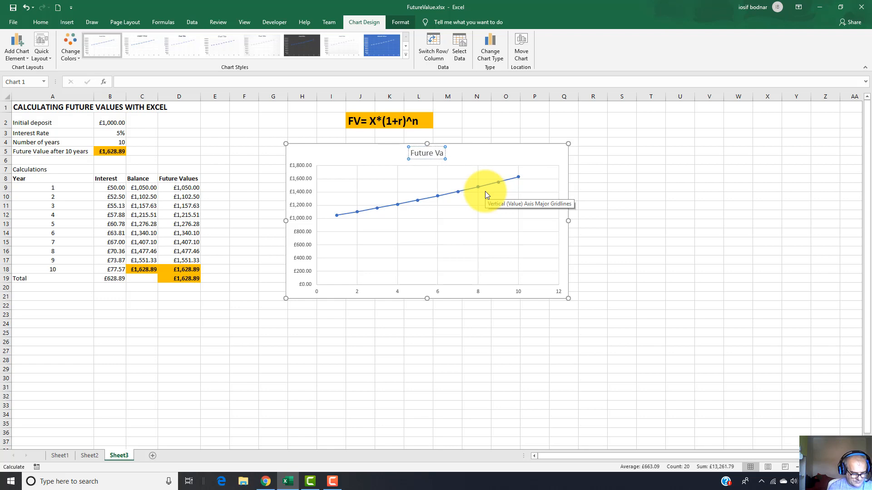
pyautogui.write('lue of 1')
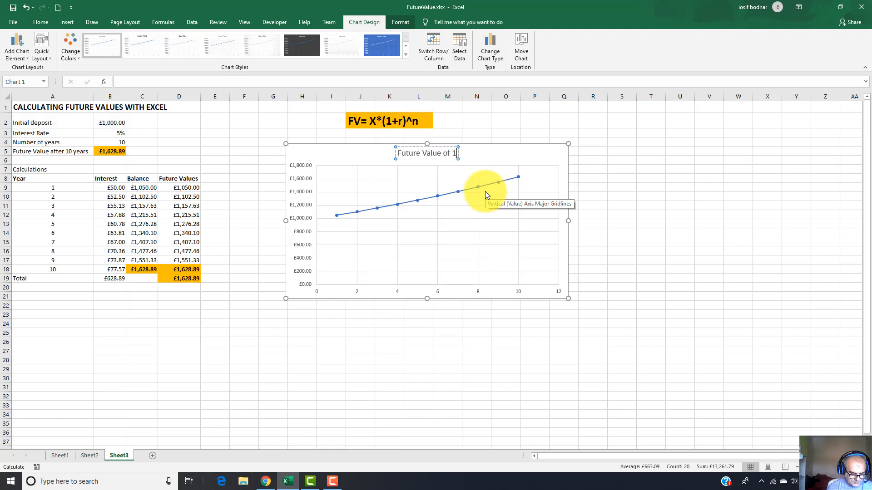
pyautogui.press('BackSpace')
pyautogui.write('£1000')
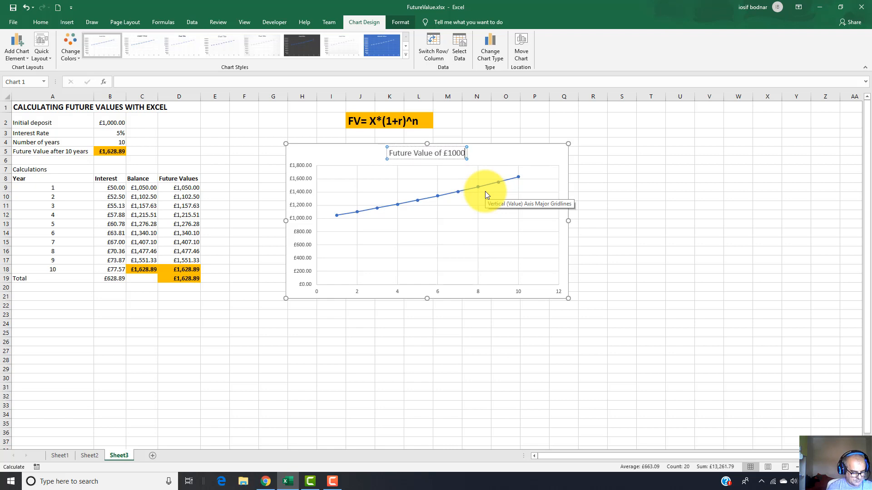
pyautogui.write(' at 5')
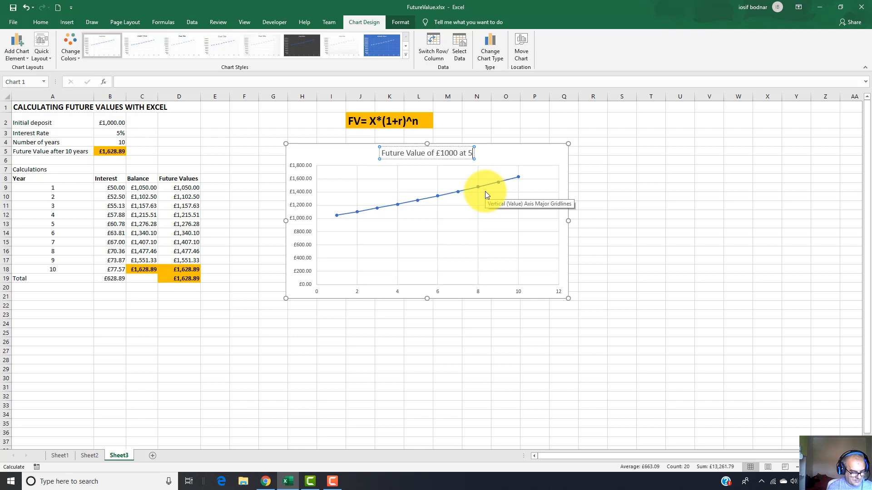
pyautogui.write('%')
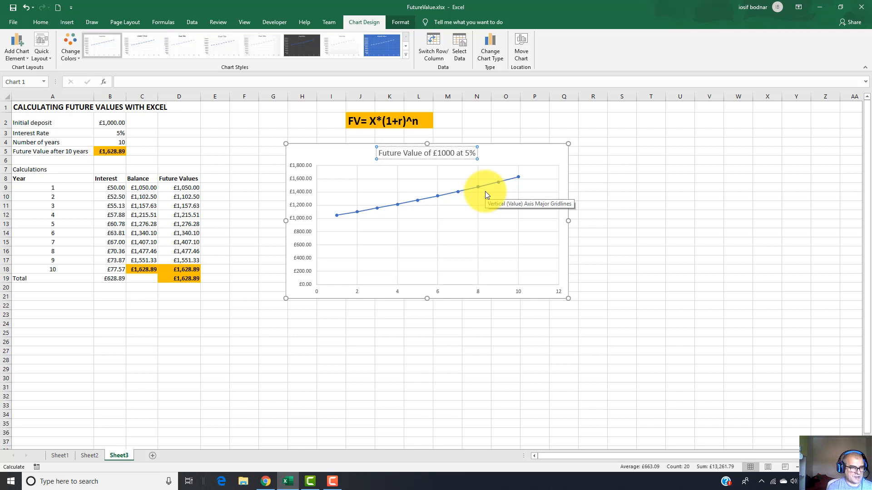
pyautogui.write(' A')
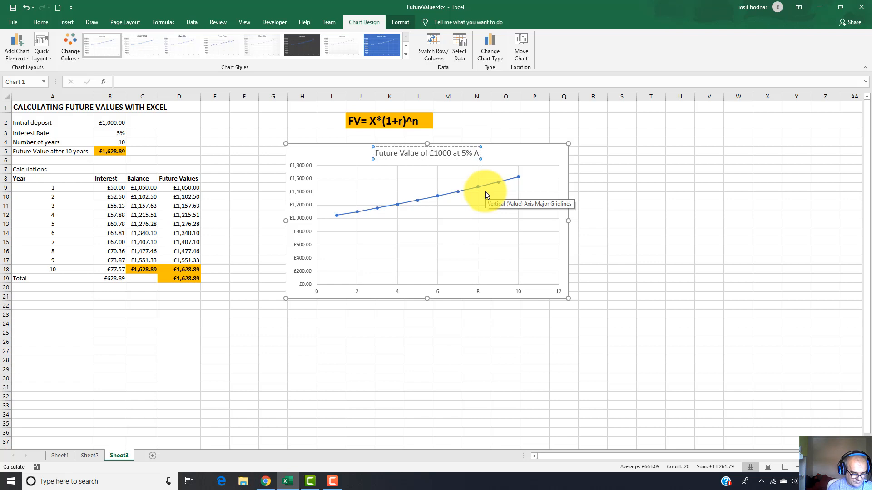
pyautogui.write('nuual I')
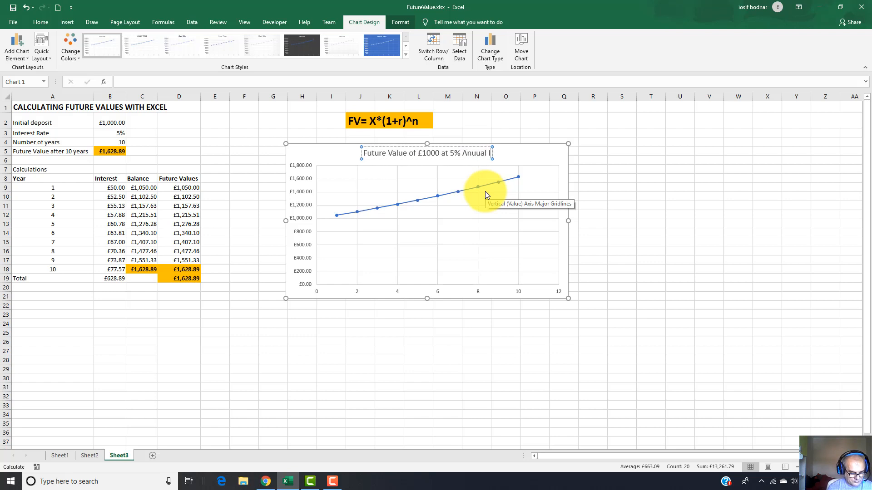
pyautogui.write('nterest')
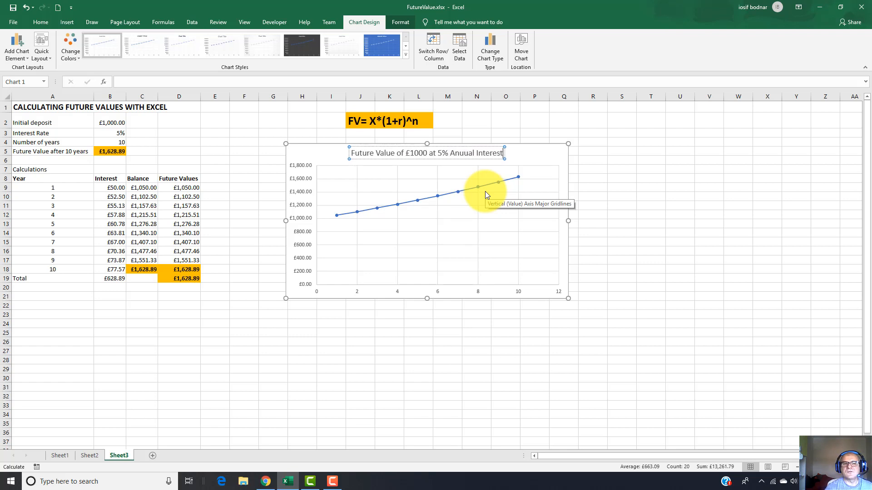
# Make the whole chart title bold and leave the chart
pyautogui.moveTo(350, 153); pyautogui.dragTo(505, 153)
pyautogui.click(514, 140)
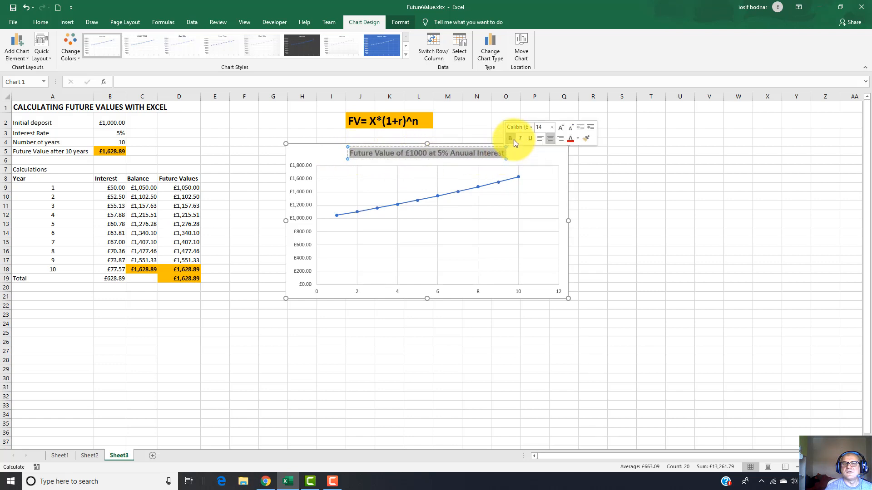
pyautogui.click(622, 169)
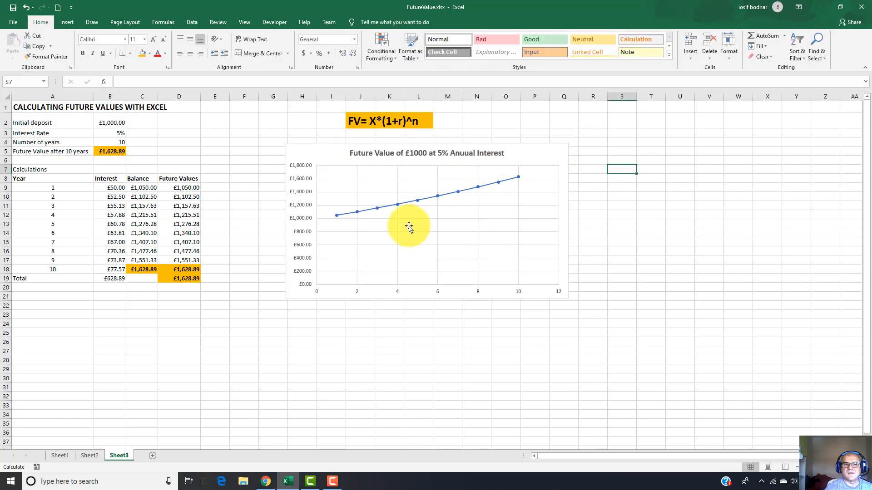
# Add axis titles to both axes of the future value chart
pyautogui.click(531, 146)
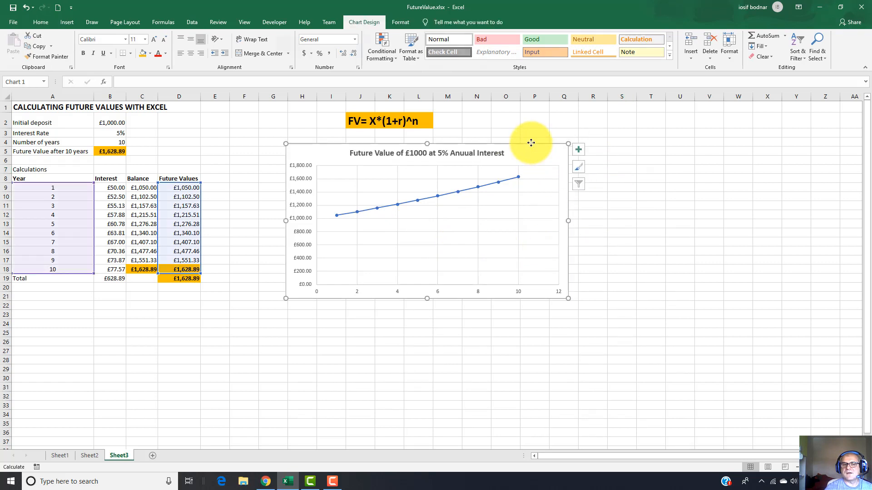
pyautogui.click(582, 150)
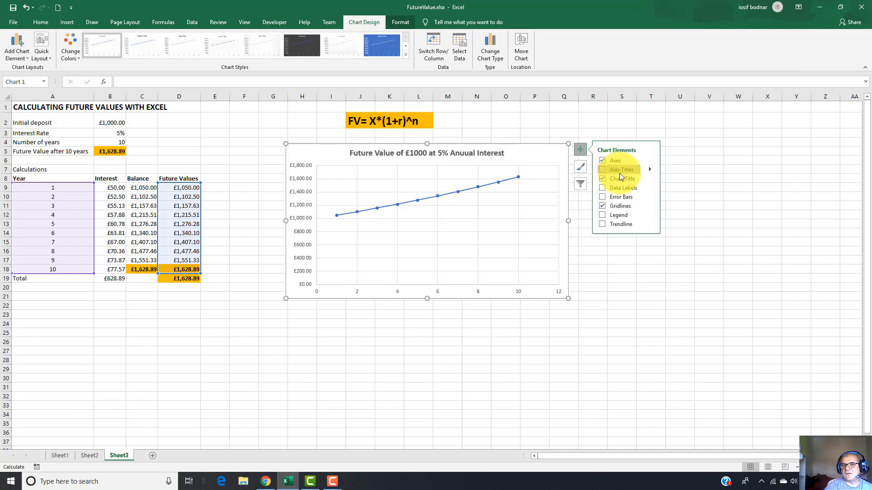
pyautogui.click(603, 170)
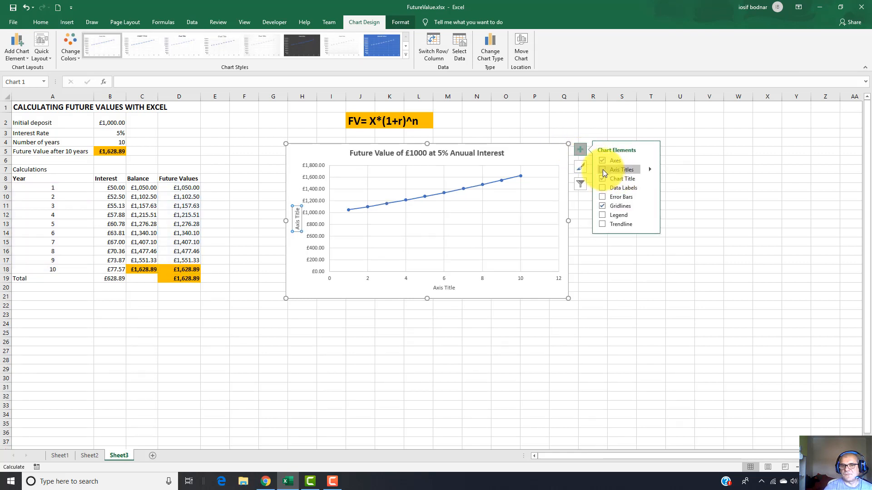
pyautogui.click(603, 170)
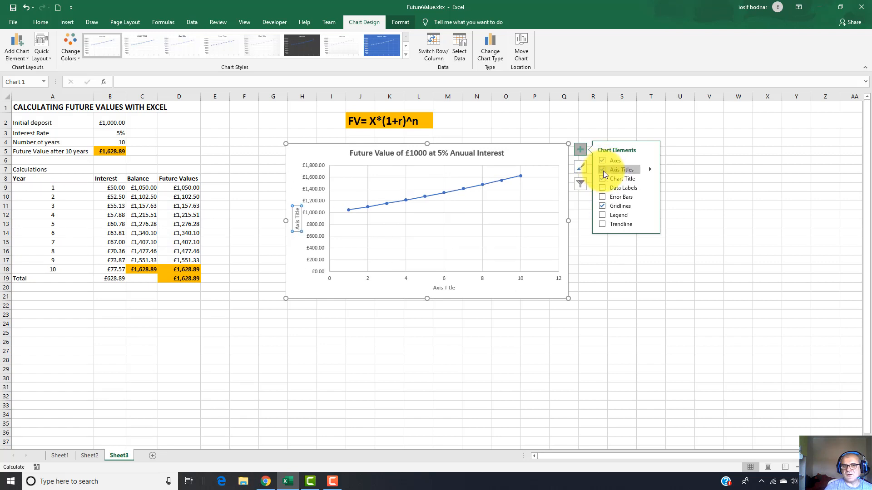
# Replace the vertical axis title's placeholder text with "Future Values"
pyautogui.click(298, 225)
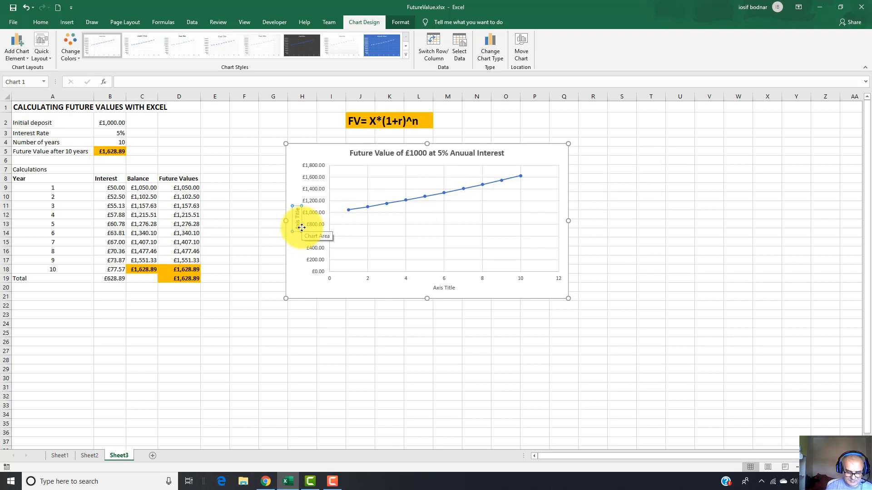
pyautogui.press('Delete')
pyautogui.press('Delete')
pyautogui.press('Delete')
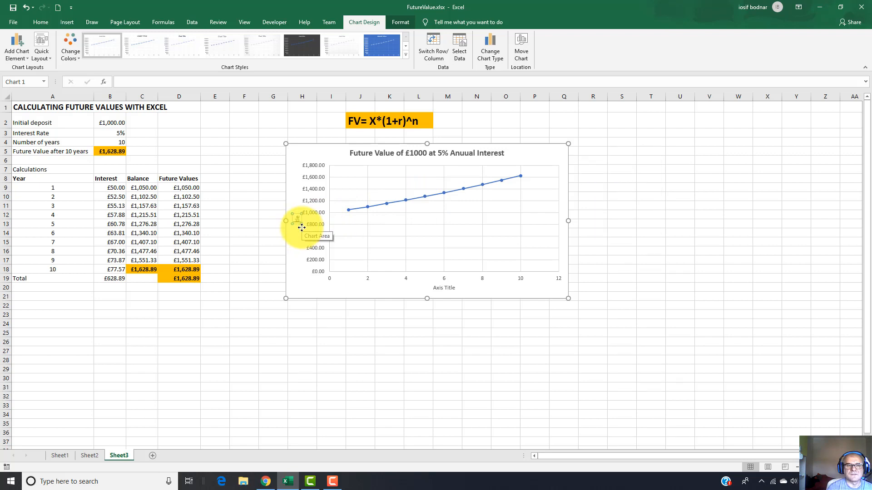
pyautogui.press('Delete')
pyautogui.press('Delete')
pyautogui.press('Delete')
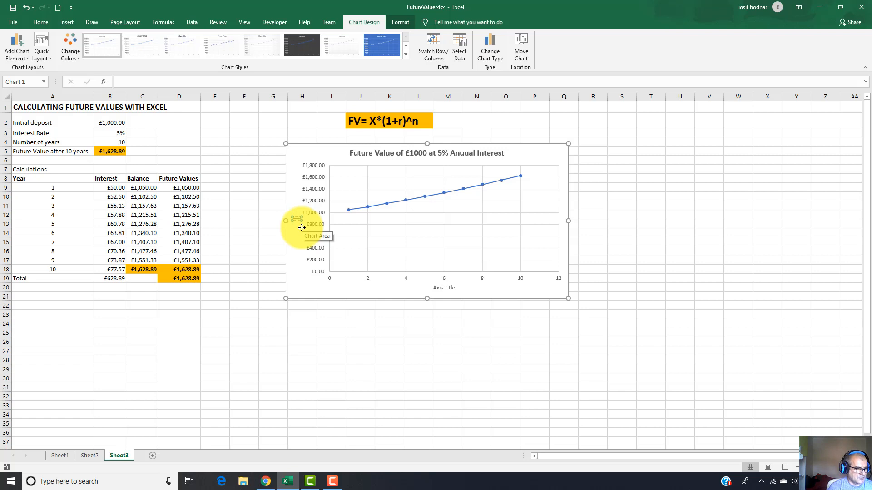
pyautogui.write('Fu')
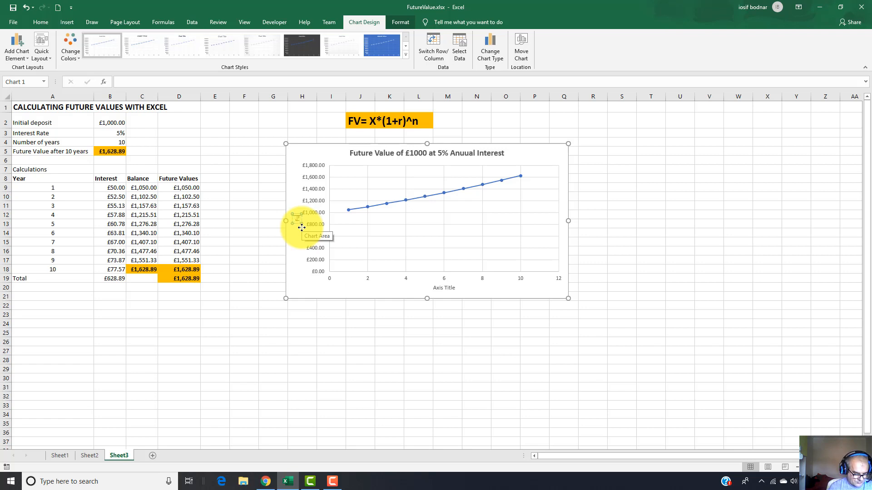
pyautogui.write('ture Values')
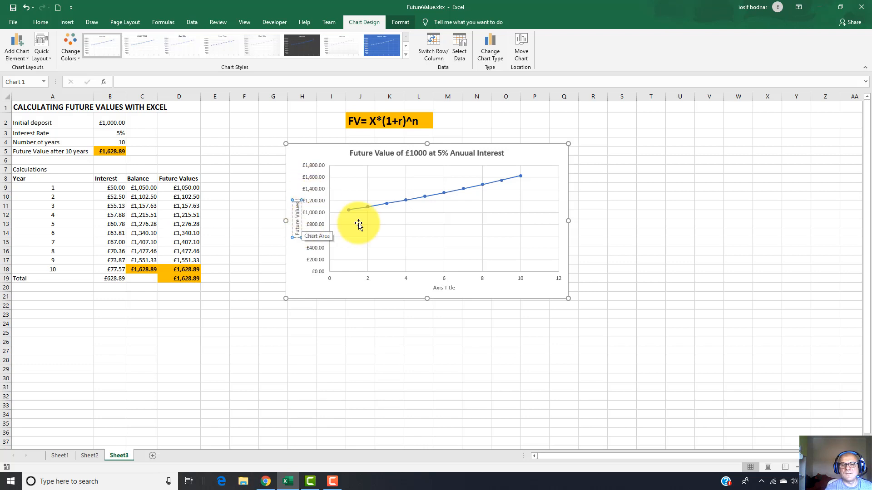
# Replace the horizontal axis title's placeholder text with "Year" and leave the chart
pyautogui.click(443, 288)
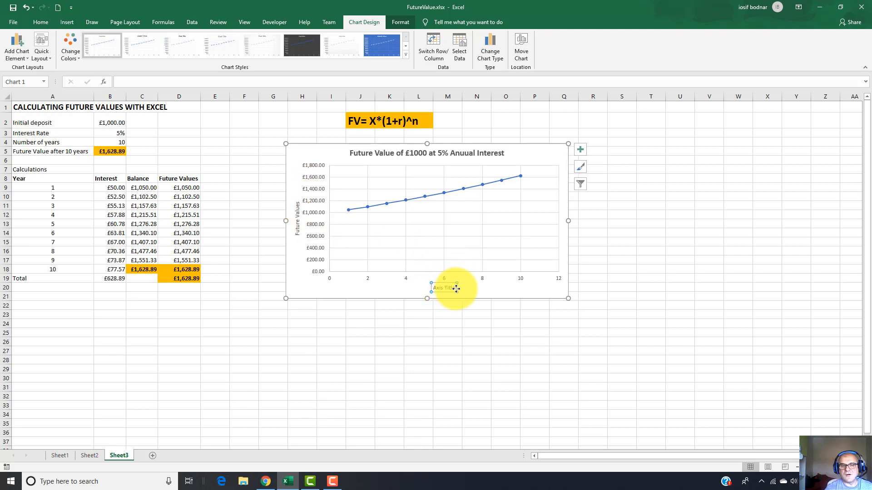
pyautogui.click(454, 288)
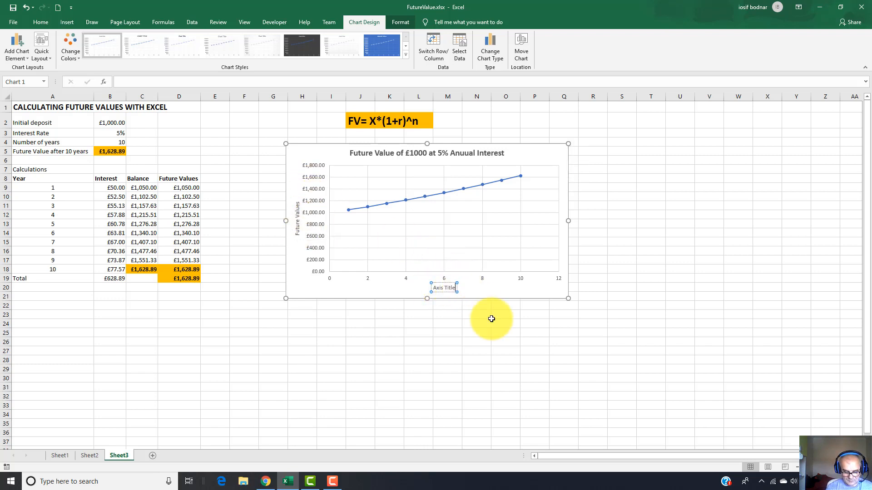
pyautogui.press('BackSpace')
pyautogui.press('BackSpace')
pyautogui.press('BackSpace')
pyautogui.press('BackSpace')
pyautogui.press('BackSpace')
pyautogui.press('BackSpace')
pyautogui.press('BackSpace')
pyautogui.press('BackSpace')
pyautogui.press('BackSpace')
pyautogui.press('BackSpace')
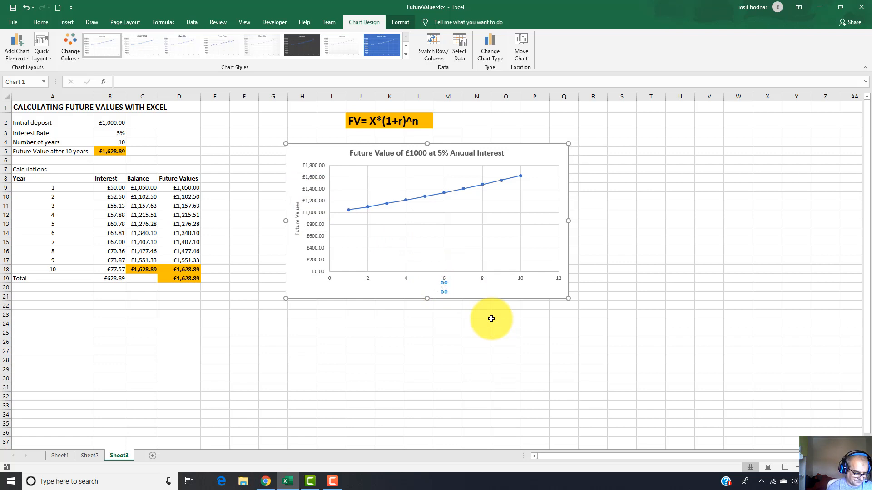
pyautogui.write('Year')
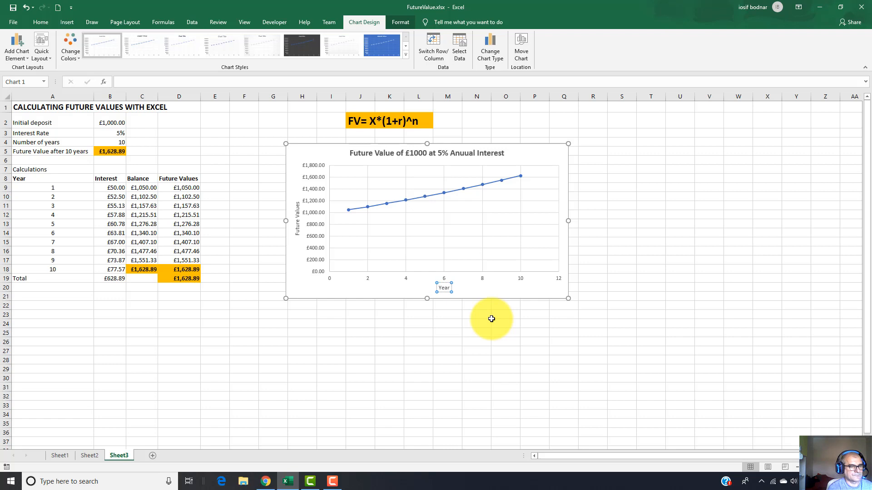
pyautogui.click(667, 209)
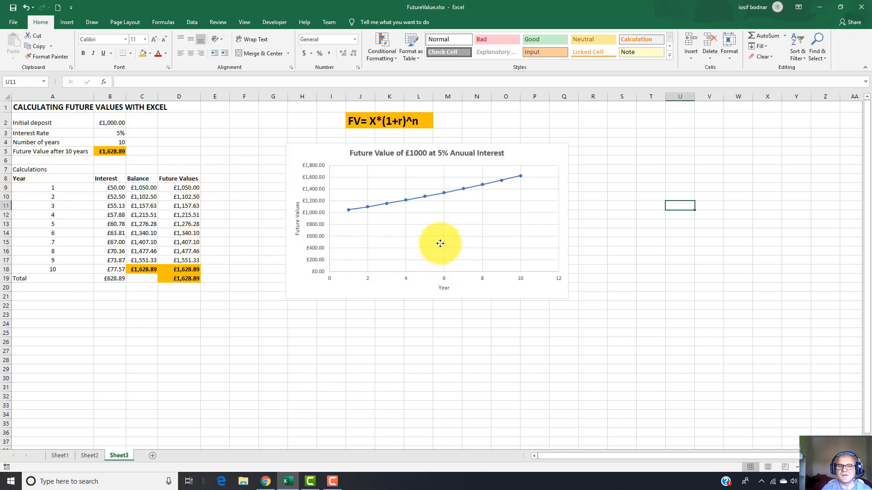
# Enlarge the chart slightly, down to about row 23 and across to near the right edge of column Q
pyautogui.click(432, 282)
pyautogui.moveTo(428, 298); pyautogui.dragTo(428, 313)
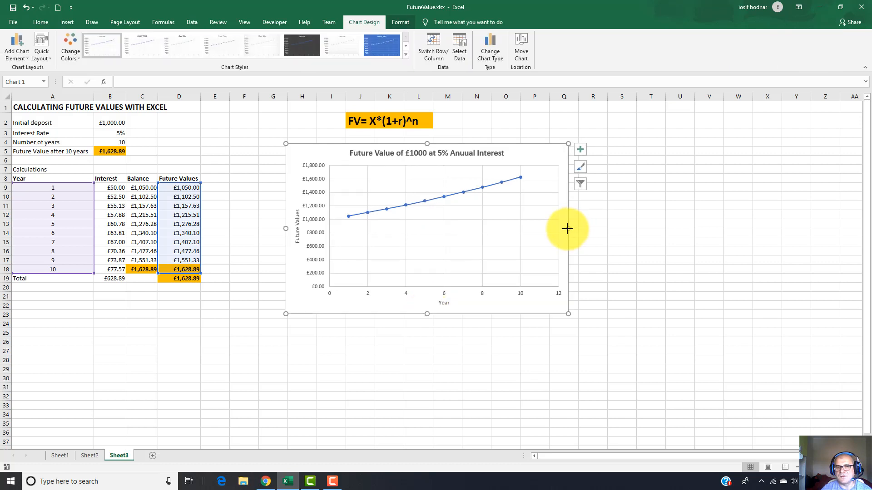
pyautogui.moveTo(567, 229); pyautogui.dragTo(575, 228)
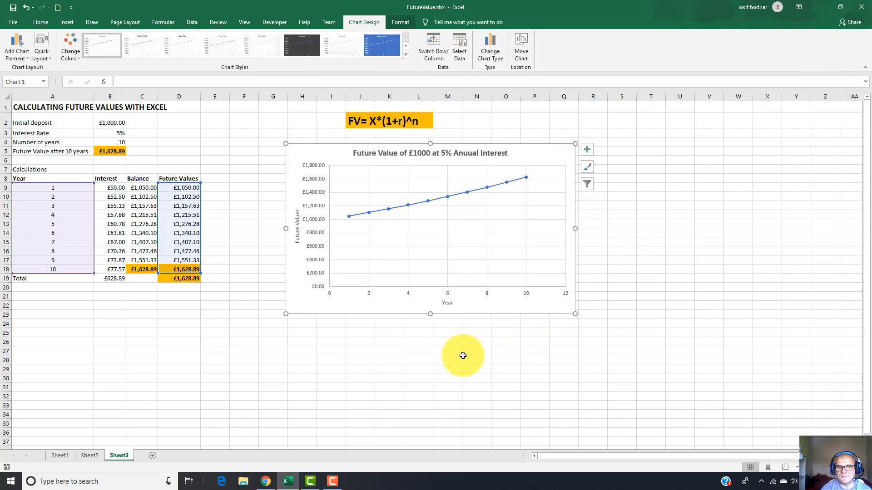
pyautogui.click(419, 342)
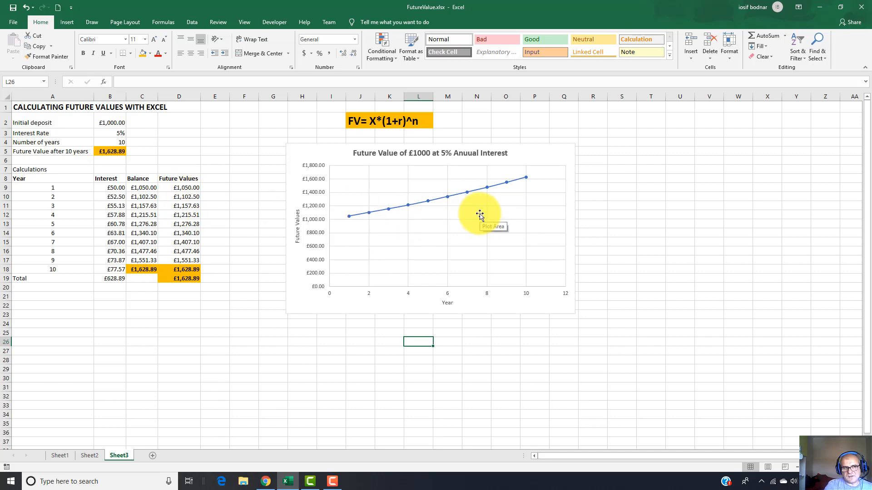
# Set the initial deposit in B2 to 2000 and check the year 1 interest, balance and future value cells
pyautogui.click(110, 123)
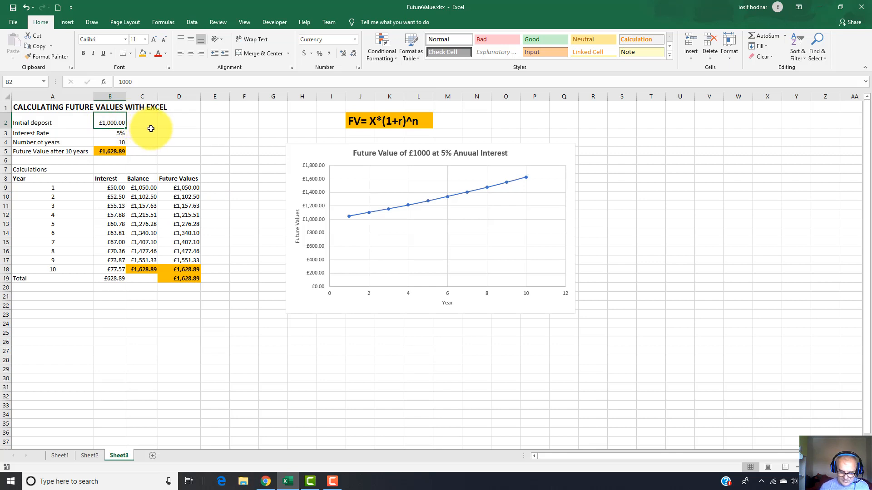
pyautogui.write('2000')
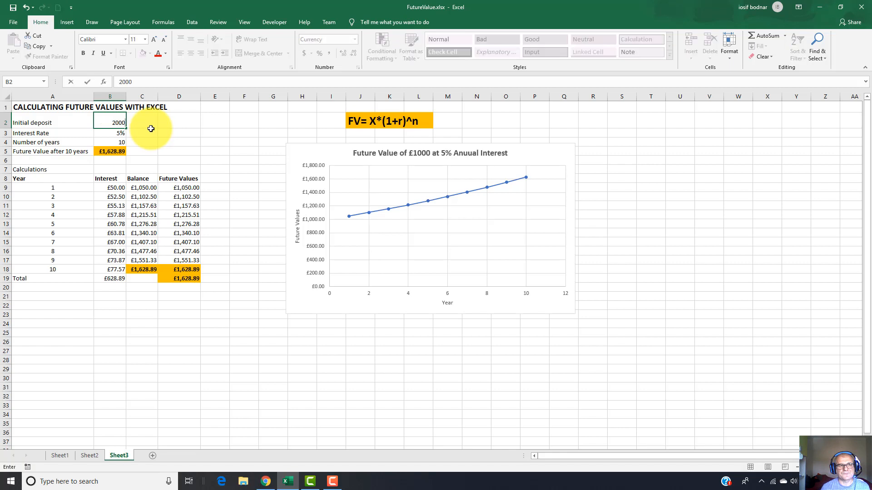
pyautogui.press('Return')
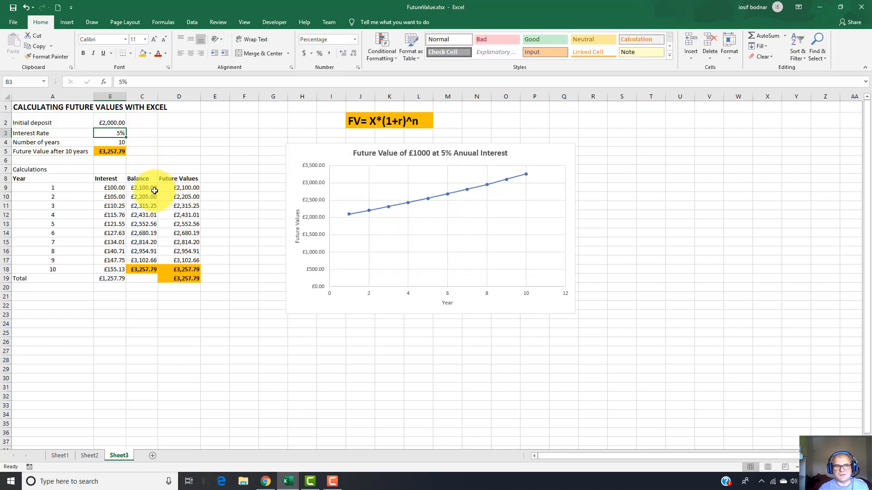
pyautogui.click(120, 188)
pyautogui.click(145, 189)
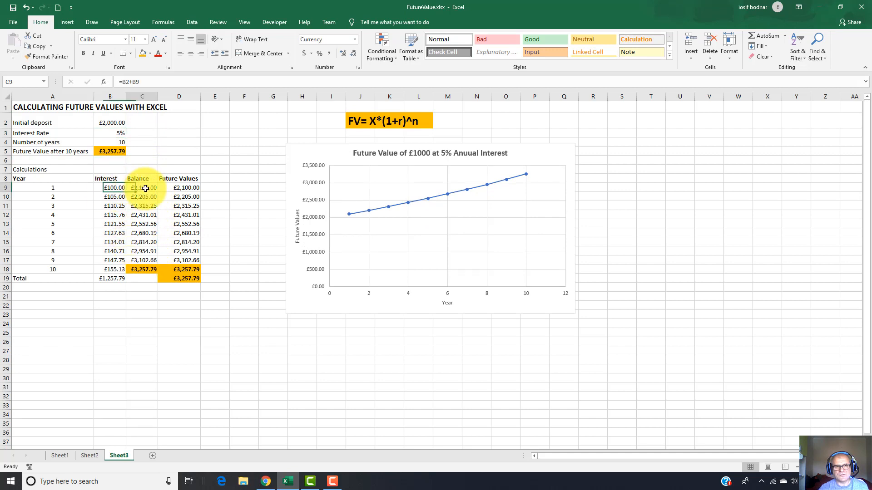
pyautogui.click(187, 189)
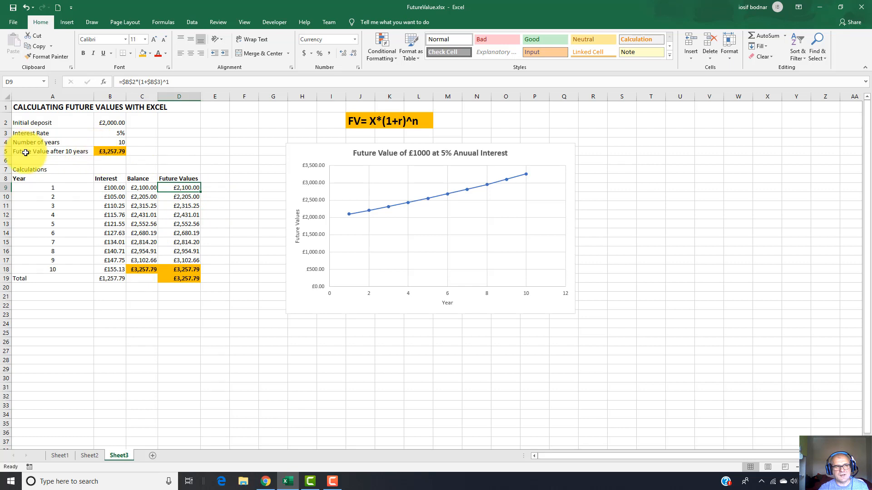
# Set the initial deposit in B2 to 100 and check the recalculated balances and future values in the yearly table
pyautogui.click(111, 151)
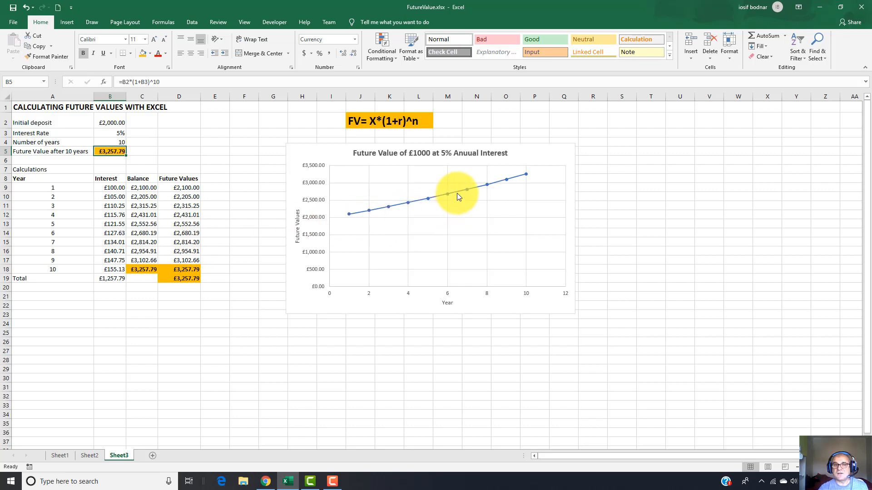
pyautogui.moveTo(457, 193)
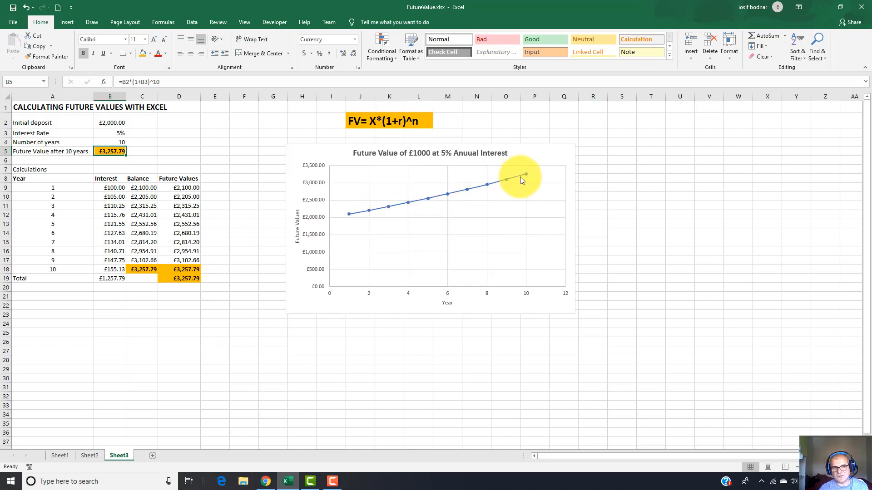
pyautogui.click(113, 121)
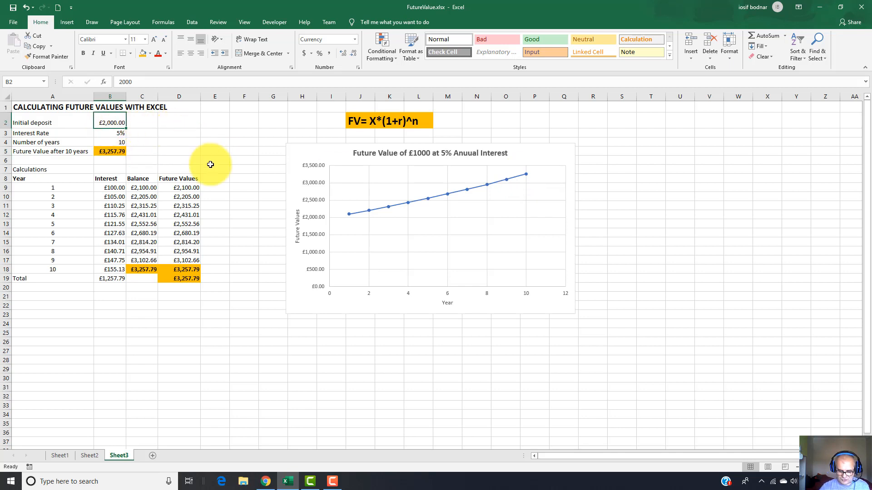
pyautogui.write('1')
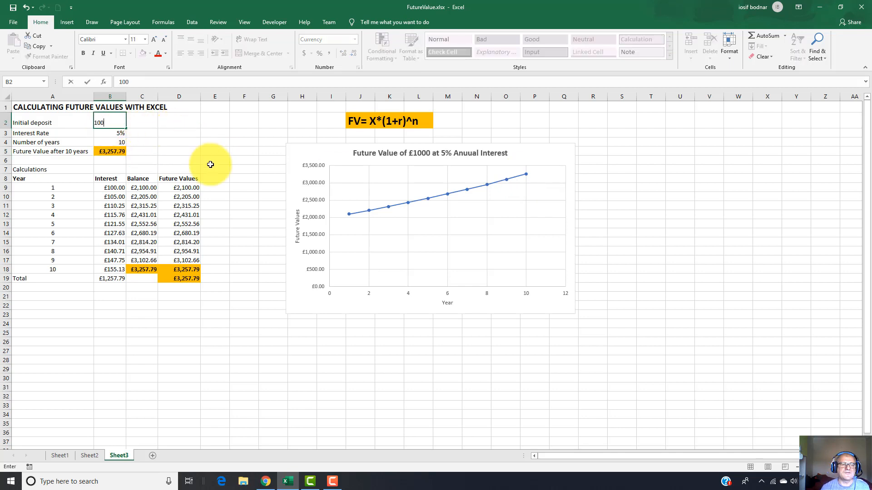
pyautogui.press('Return')
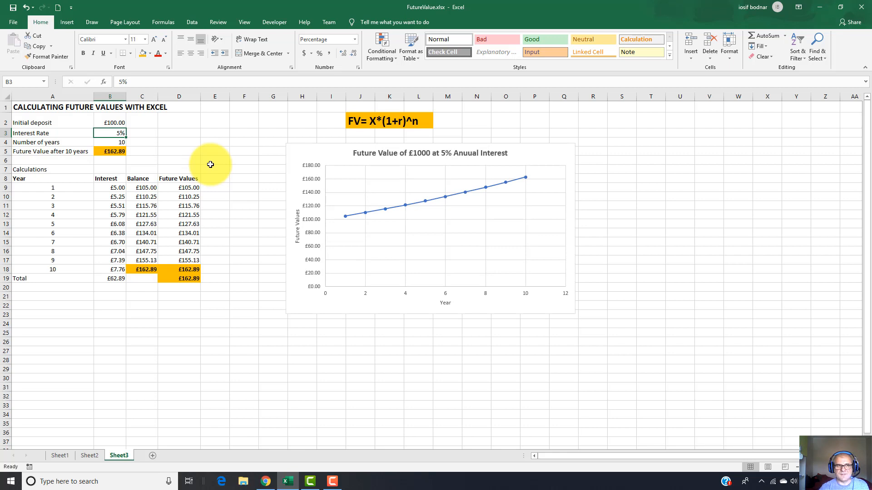
pyautogui.click(146, 233)
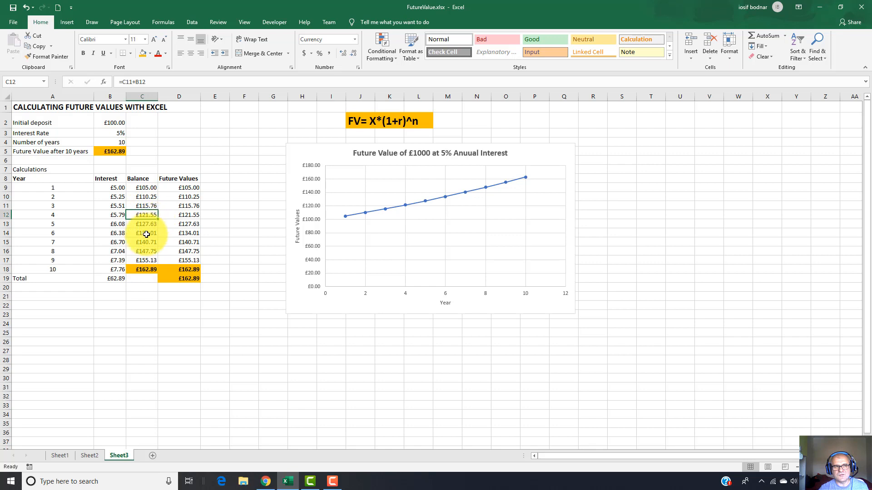
pyautogui.click(182, 257)
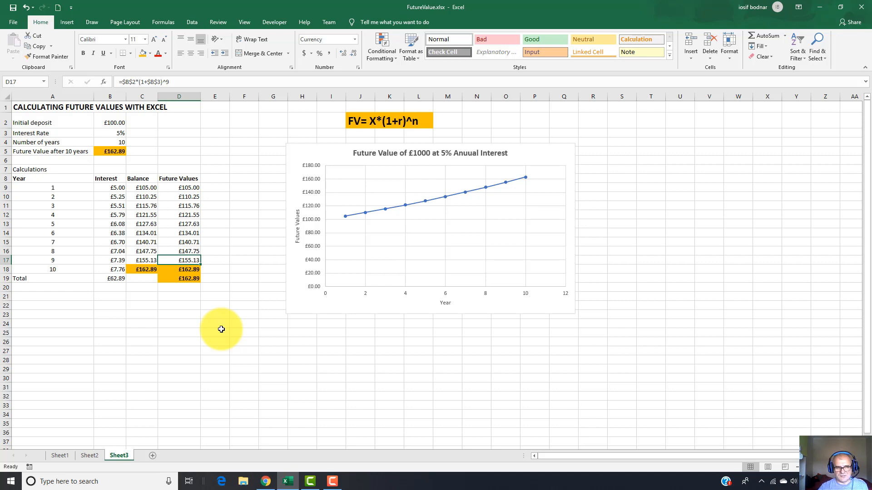
# Review the interest rate in B3 and the yearly interest formulas in B9 to B13 that depend on it
pyautogui.click(115, 133)
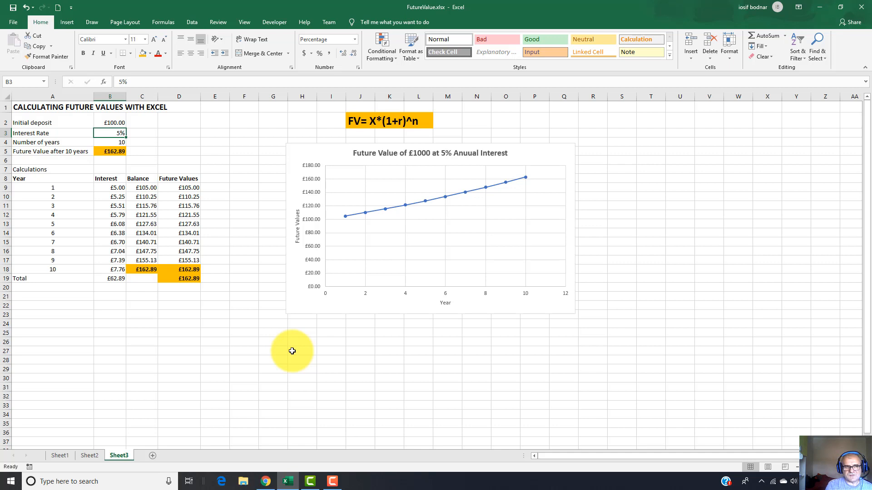
pyautogui.click(103, 188)
pyautogui.click(108, 197)
pyautogui.click(108, 206)
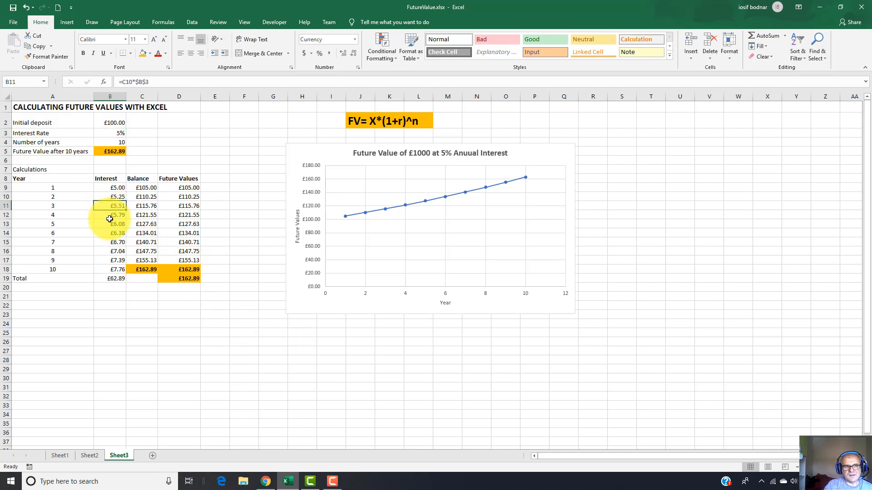
pyautogui.click(109, 224)
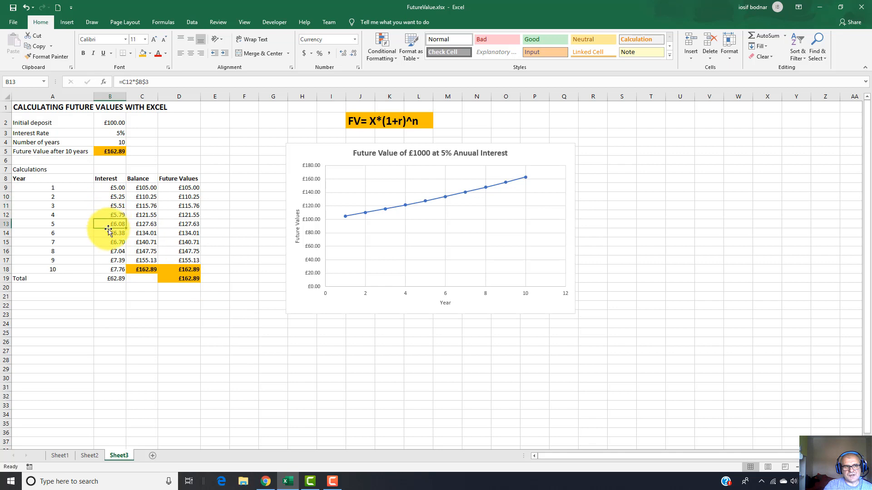
# Go through the Future Values formulas in D9 to D18 to compare how each year's exponent is used
pyautogui.click(189, 189)
pyautogui.click(191, 196)
pyautogui.click(192, 206)
pyautogui.click(193, 215)
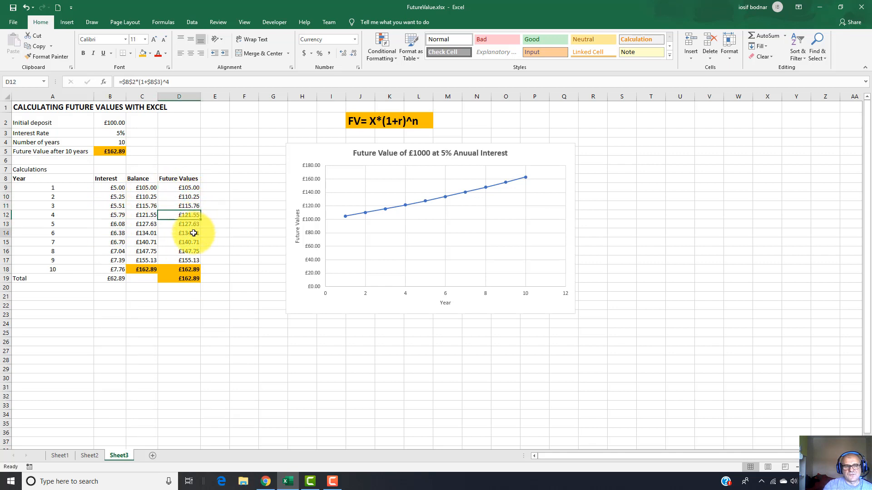
pyautogui.click(189, 224)
pyautogui.click(193, 233)
pyautogui.click(194, 242)
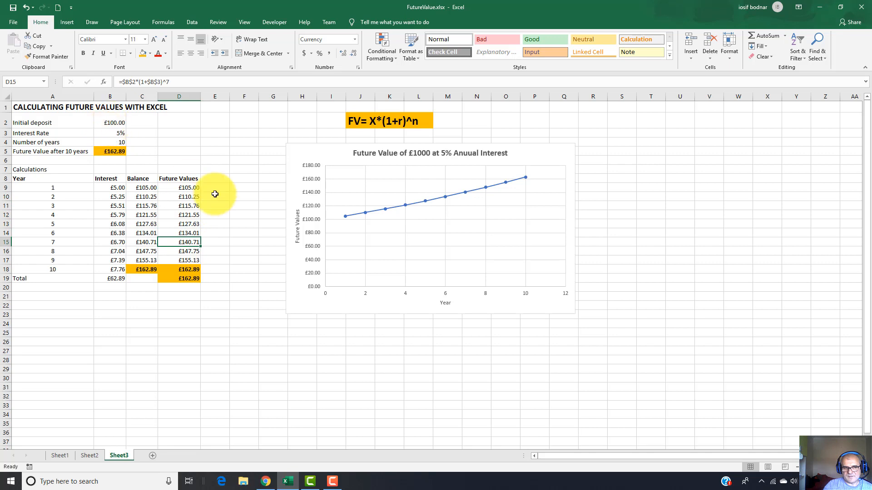
pyautogui.click(189, 251)
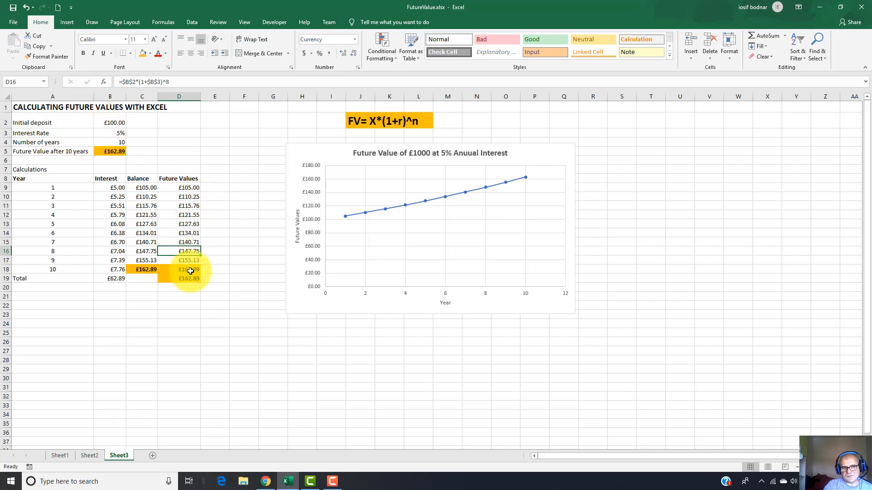
pyautogui.click(190, 270)
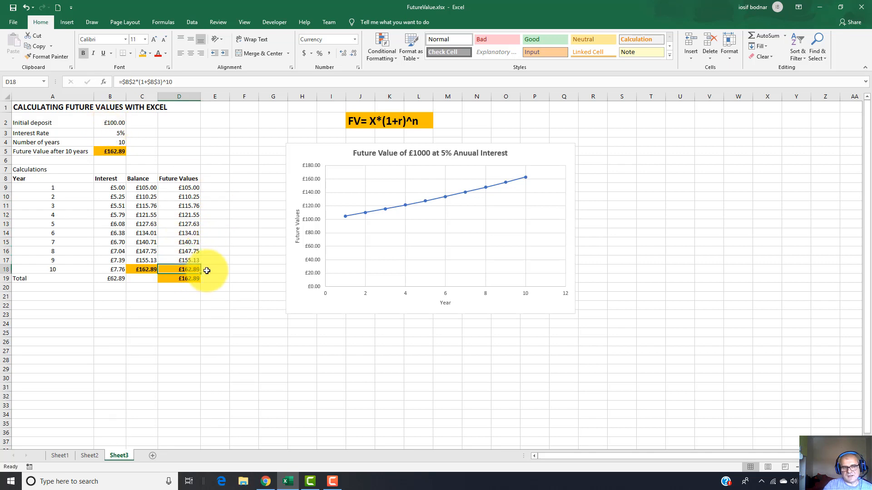
# Set the interest rate in B3 to 8% and check the recalculated year 1 interest and the Future Values column
pyautogui.click(112, 134)
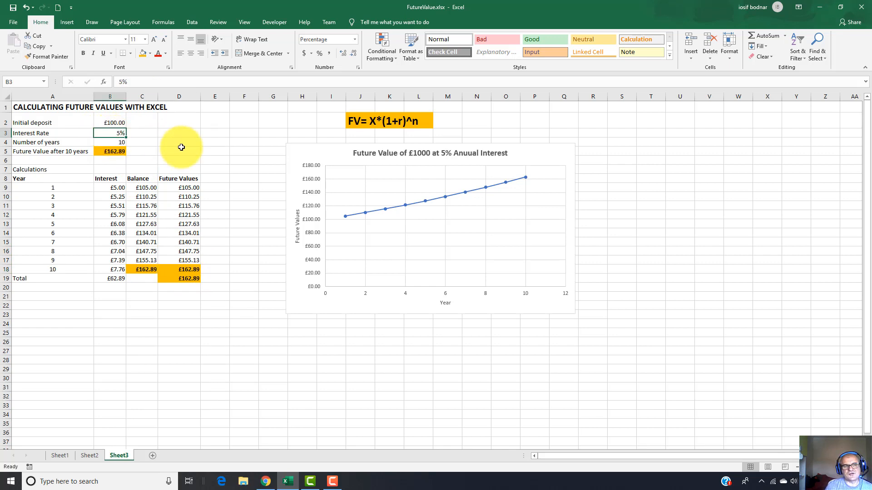
pyautogui.write('8')
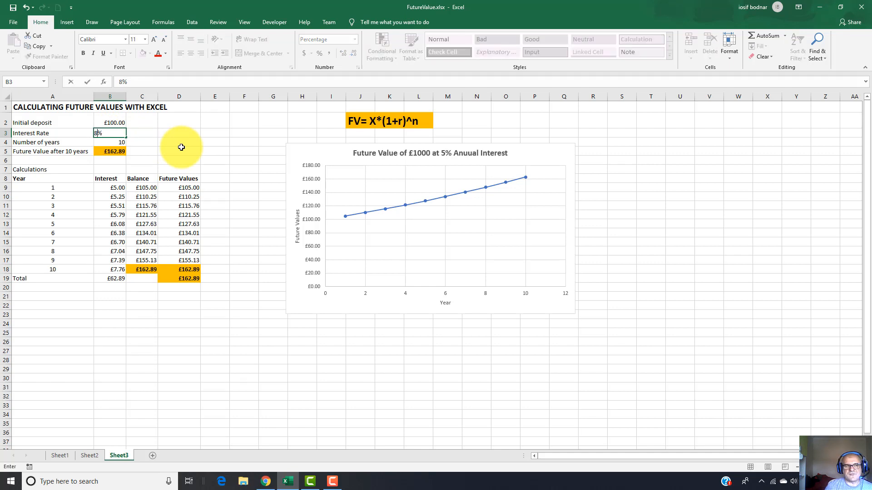
pyautogui.press('Return')
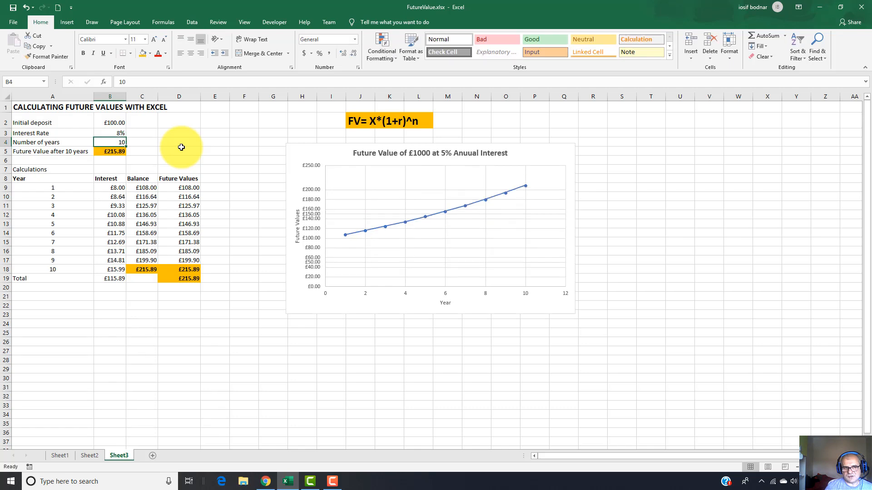
pyautogui.click(117, 188)
pyautogui.click(182, 188)
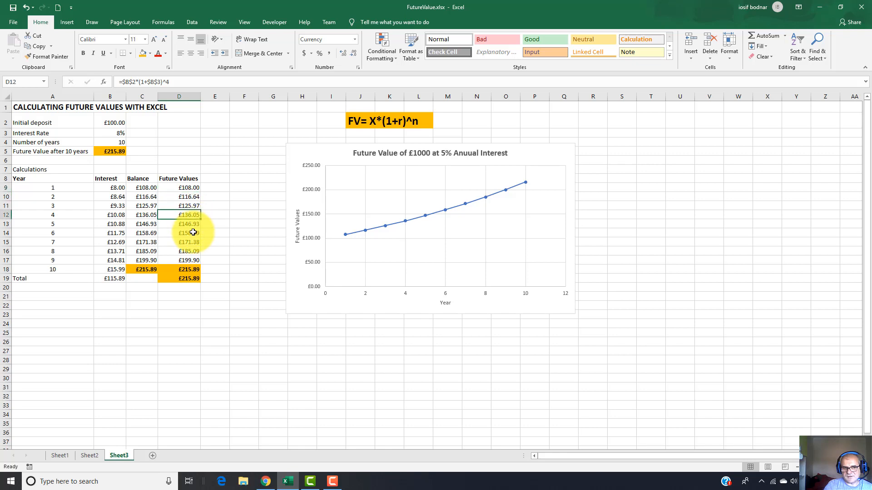
pyautogui.click(189, 251)
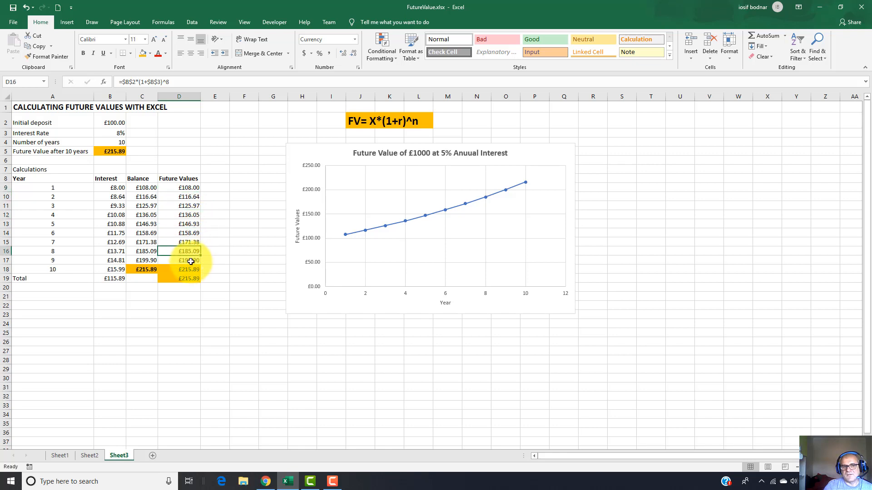
pyautogui.click(191, 263)
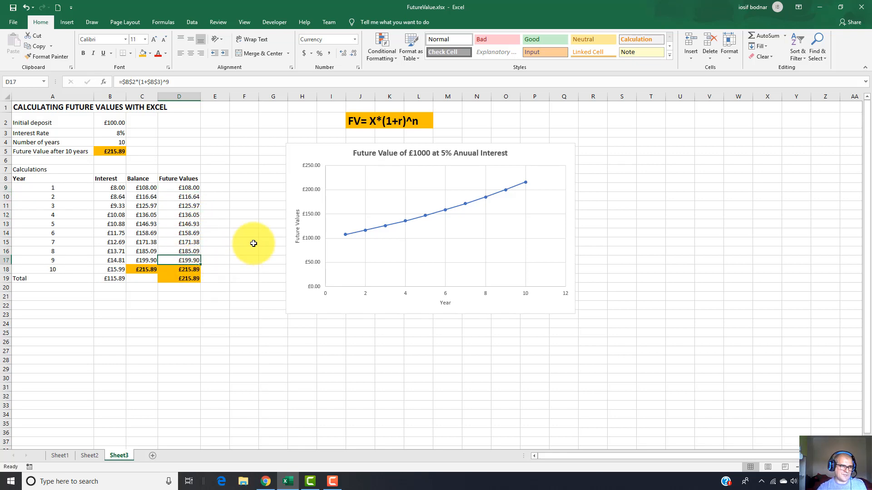